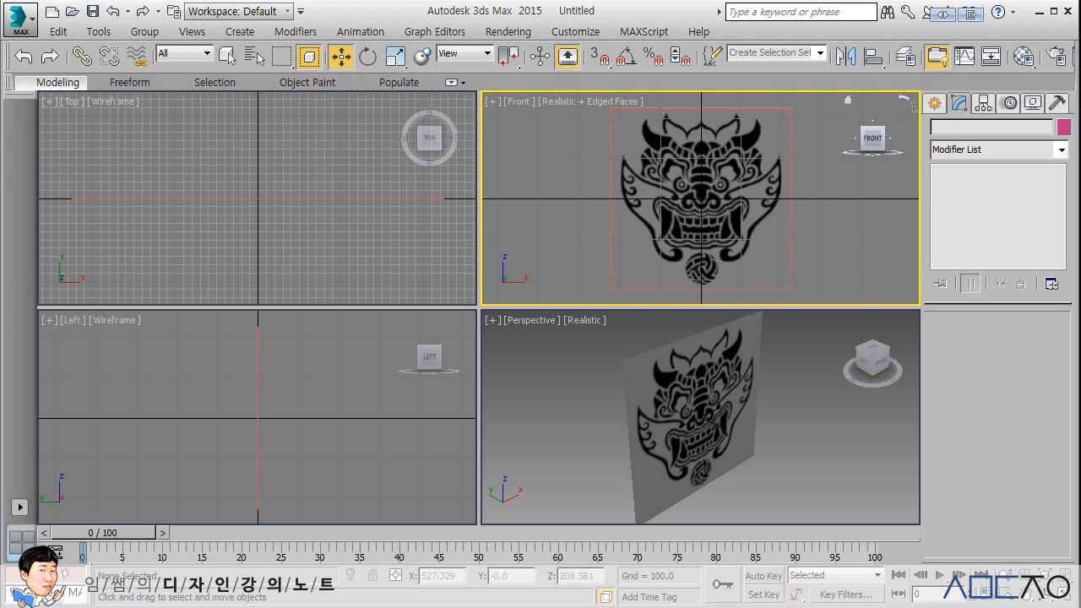
Maximize the Front viewport and hide its grid
{"action": "middle_click_drag", "start_coordinate": [812, 226], "coordinate": [804, 224]}
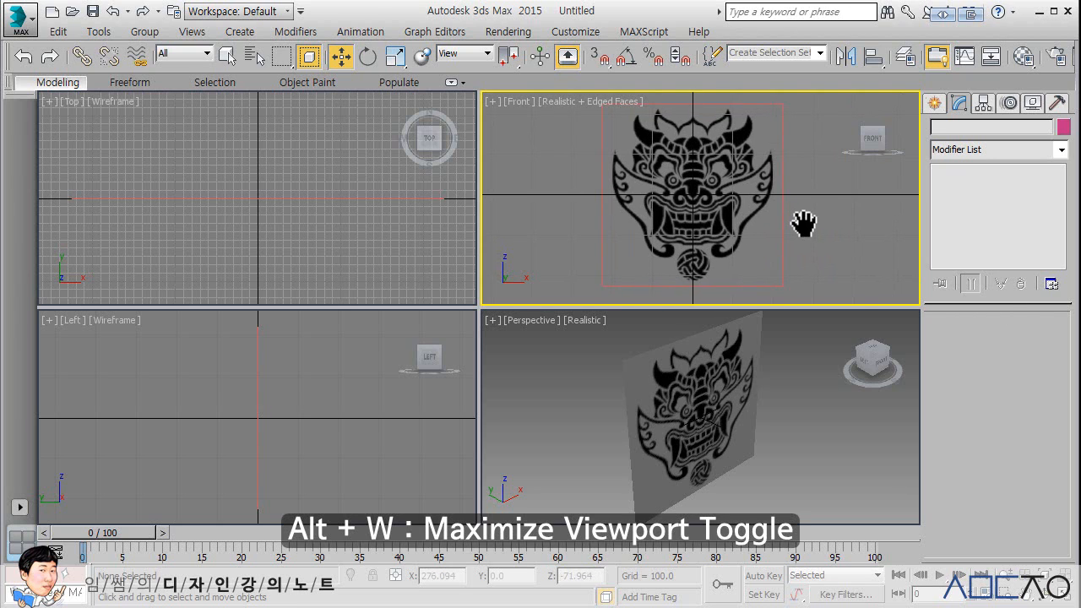
{"action": "key", "text": "alt+w"}
{"action": "middle_click_drag", "start_coordinate": [714, 328], "coordinate": [684, 316]}
{"action": "key", "text": "g"}
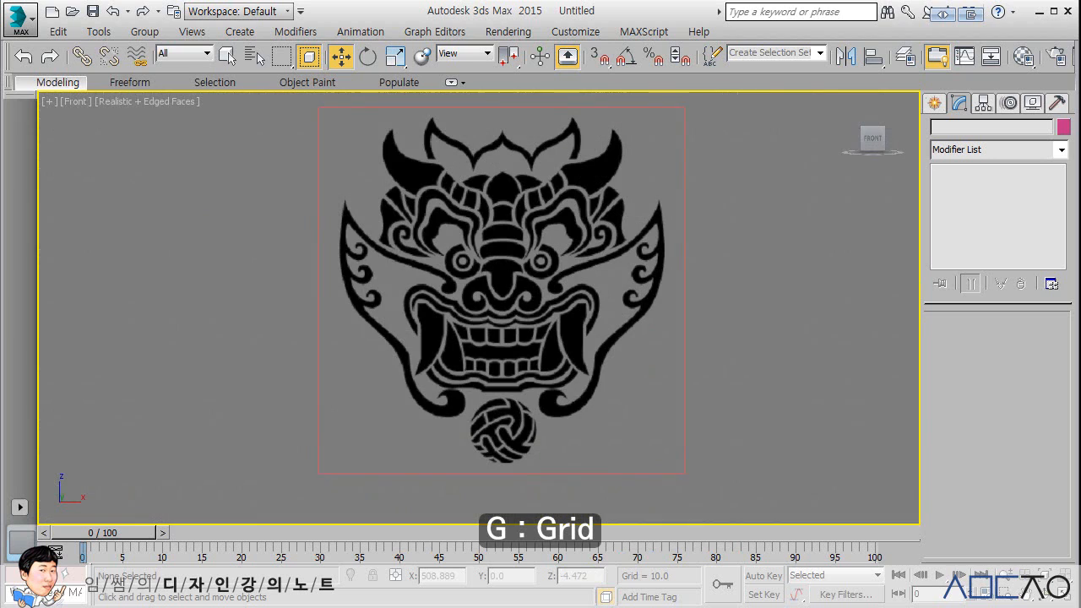
{"action": "key", "text": "z"}
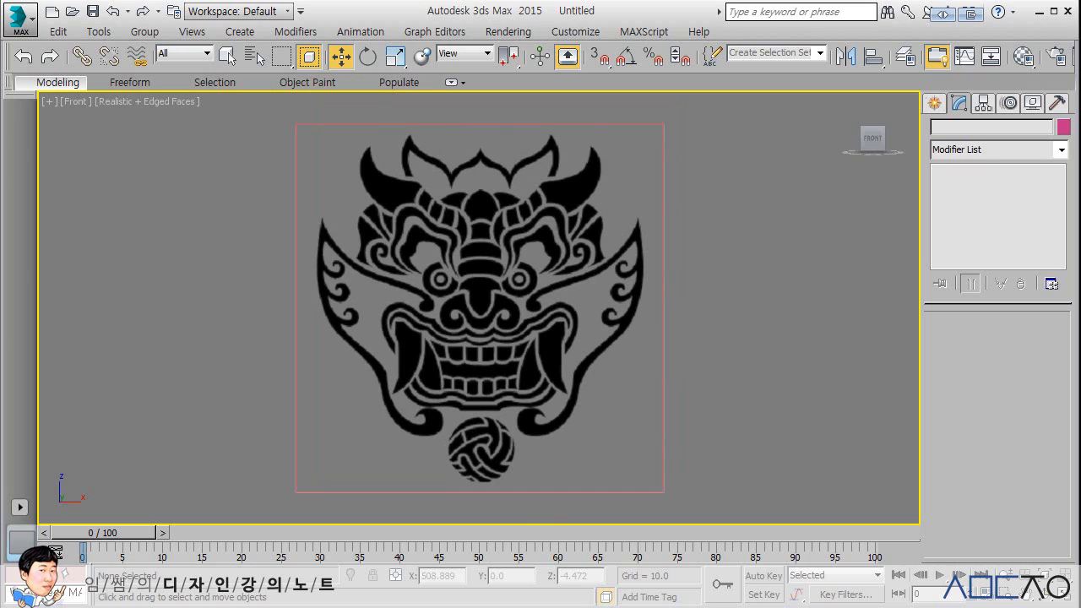
{"action": "left_click", "coordinate": [933, 101]}
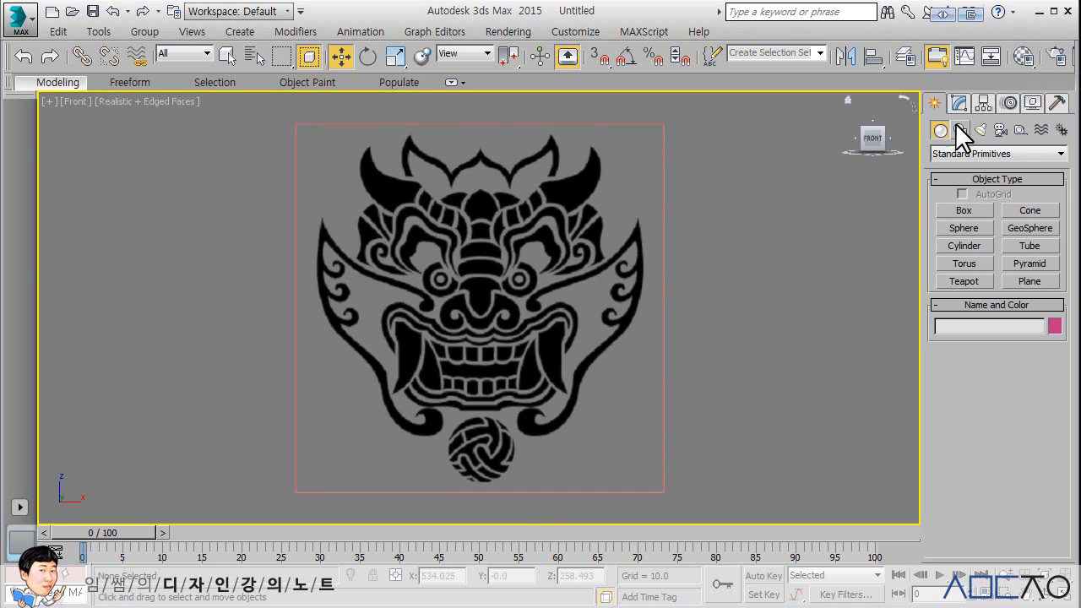
{"action": "left_click", "coordinate": [959, 130]}
{"action": "left_click", "coordinate": [974, 240]}
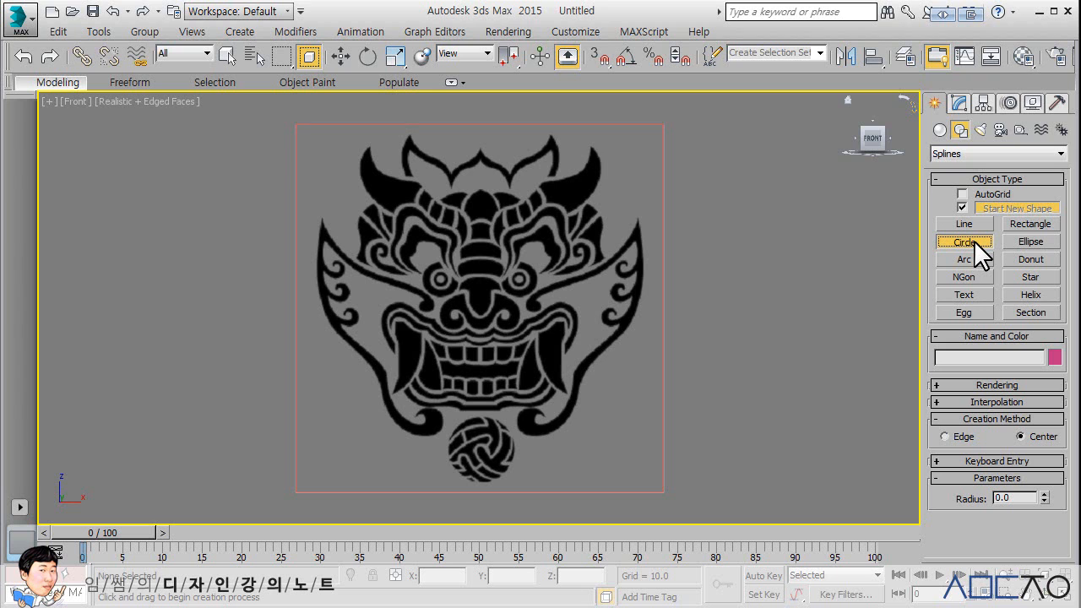
{"action": "middle_click_drag", "start_coordinate": [772, 248], "coordinate": [681, 242]}
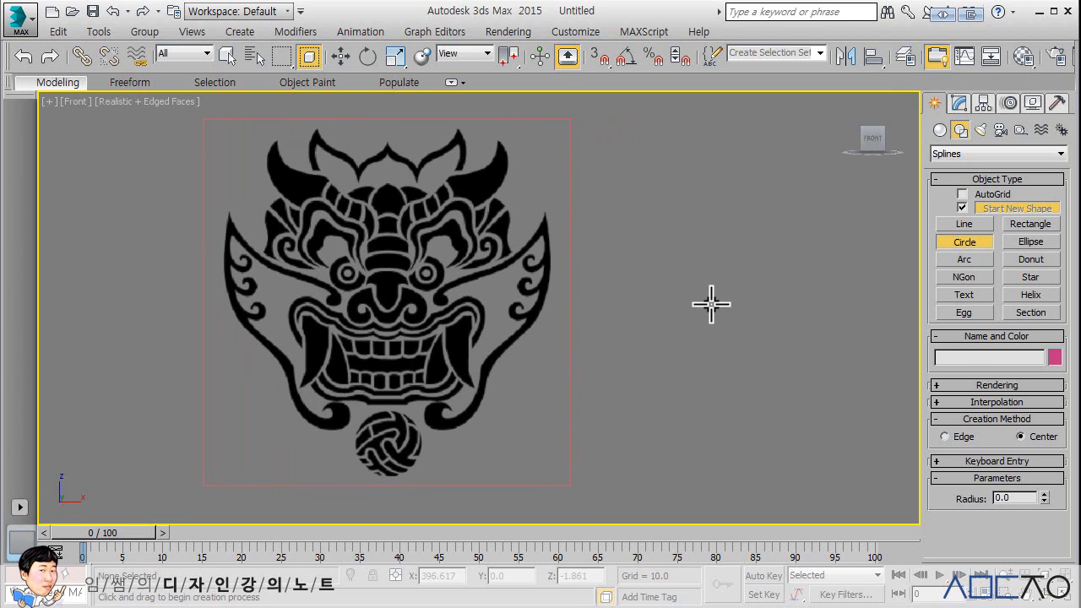
{"action": "left_click_drag", "start_coordinate": [711, 303], "coordinate": [769, 234]}
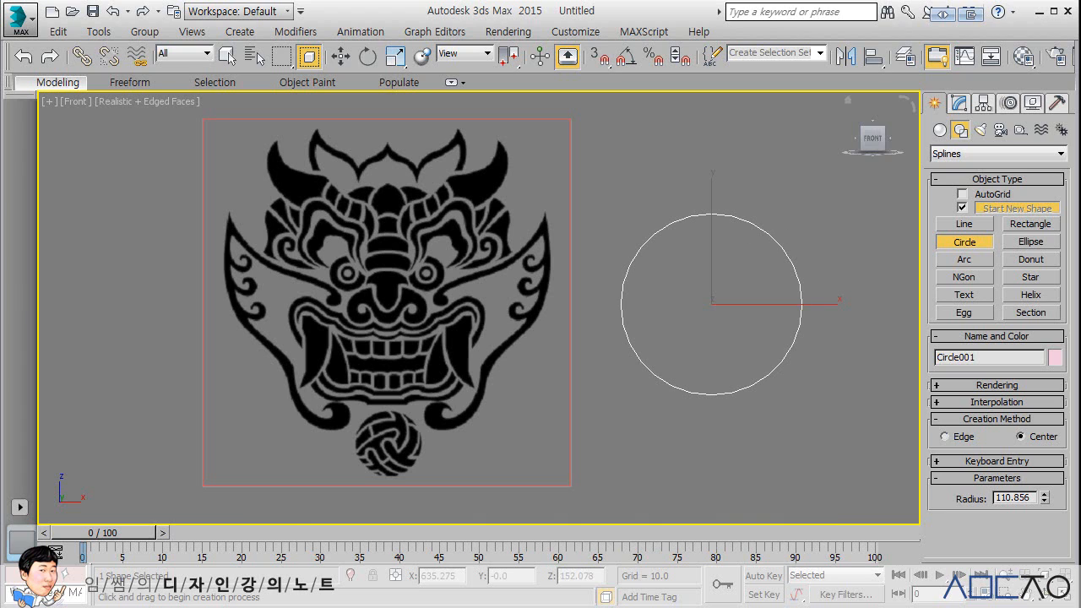
{"action": "key", "text": "Delete"}
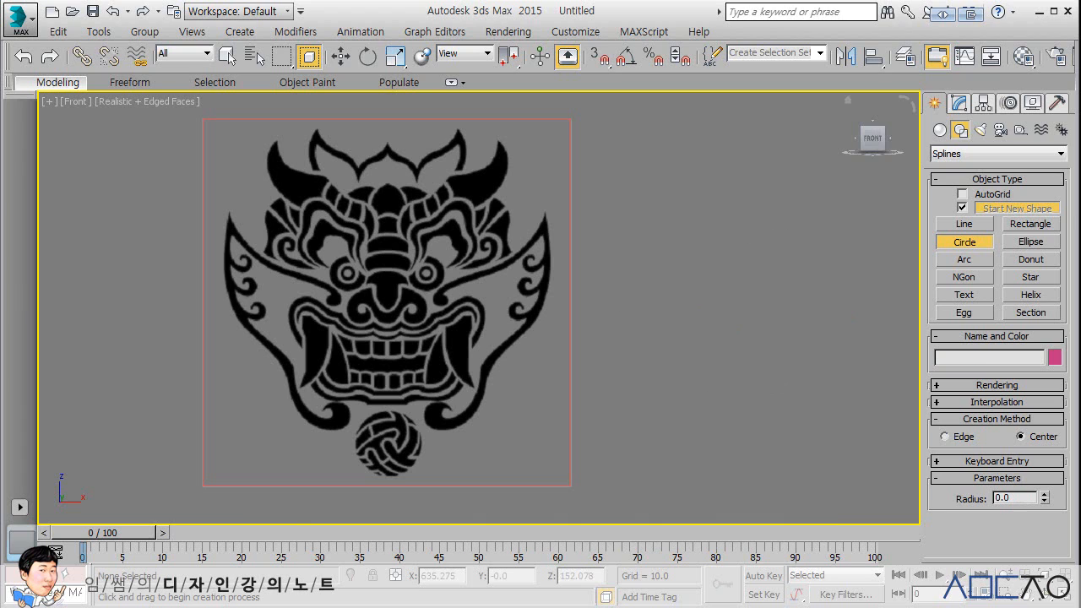
Using a Line with Drag Type set to Corner, trace the left horn's outer edge from its tip to its lowest point
{"action": "key", "text": "z"}
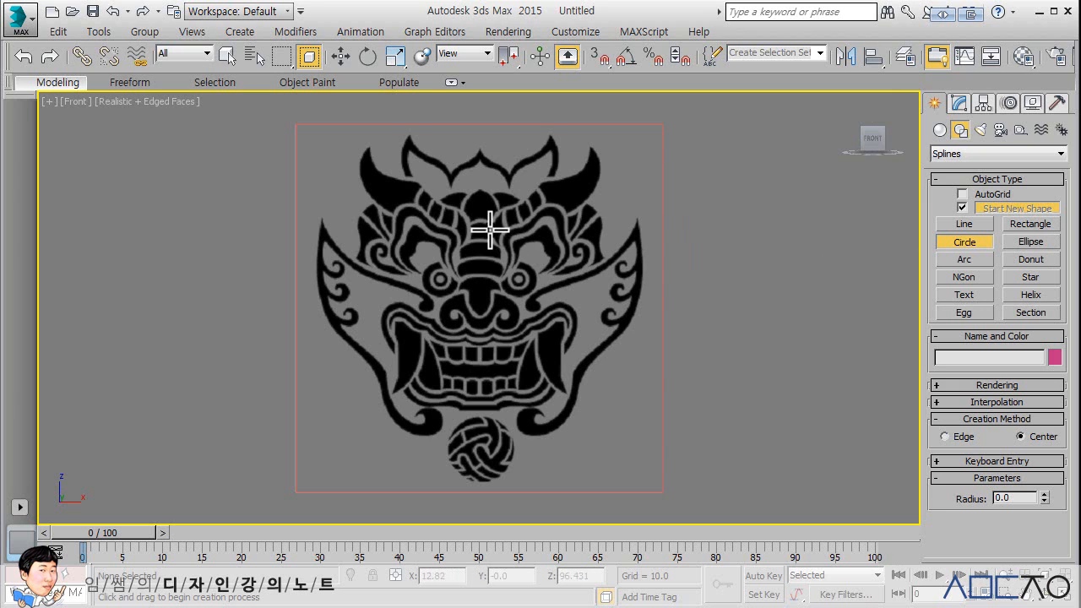
{"action": "scroll", "coordinate": [539, 221], "scroll_direction": "up", "scroll_amount": 4}
{"action": "scroll", "coordinate": [545, 236], "scroll_direction": "up", "scroll_amount": 4}
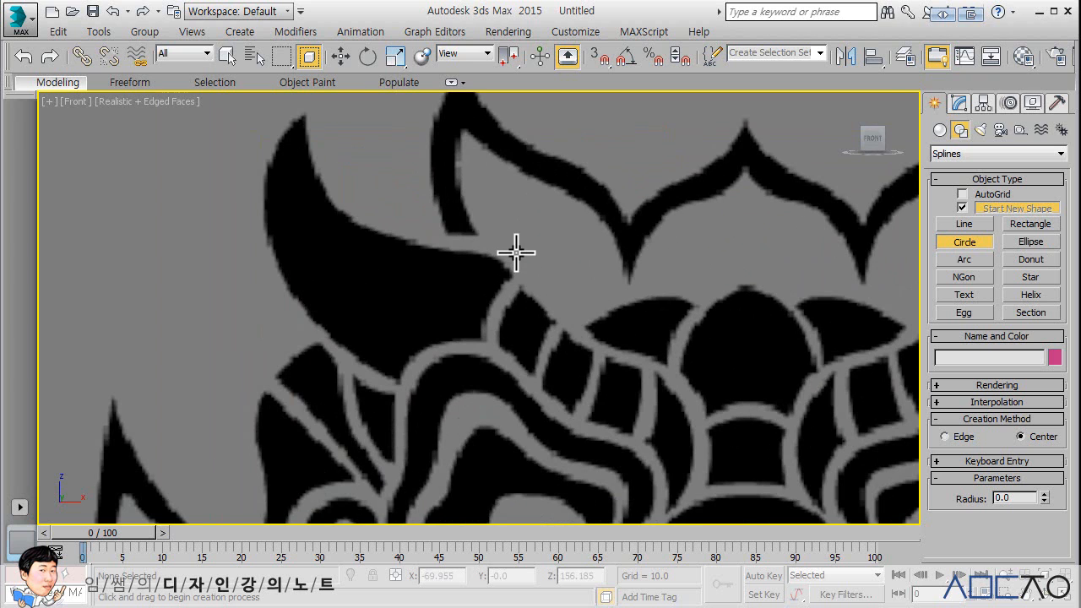
{"action": "left_click", "coordinate": [964, 223]}
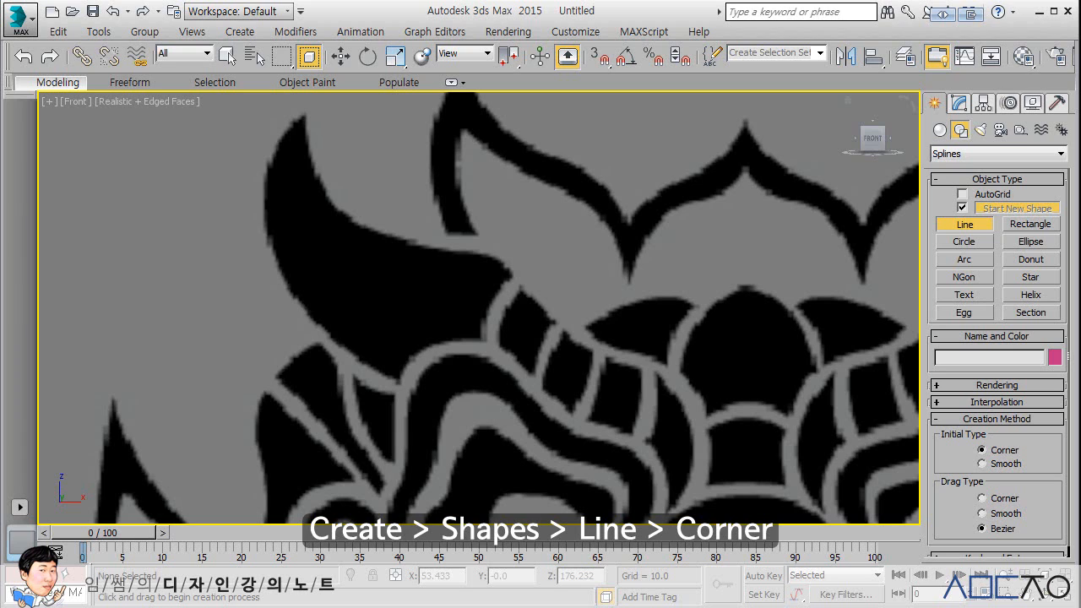
{"action": "left_click", "coordinate": [981, 498]}
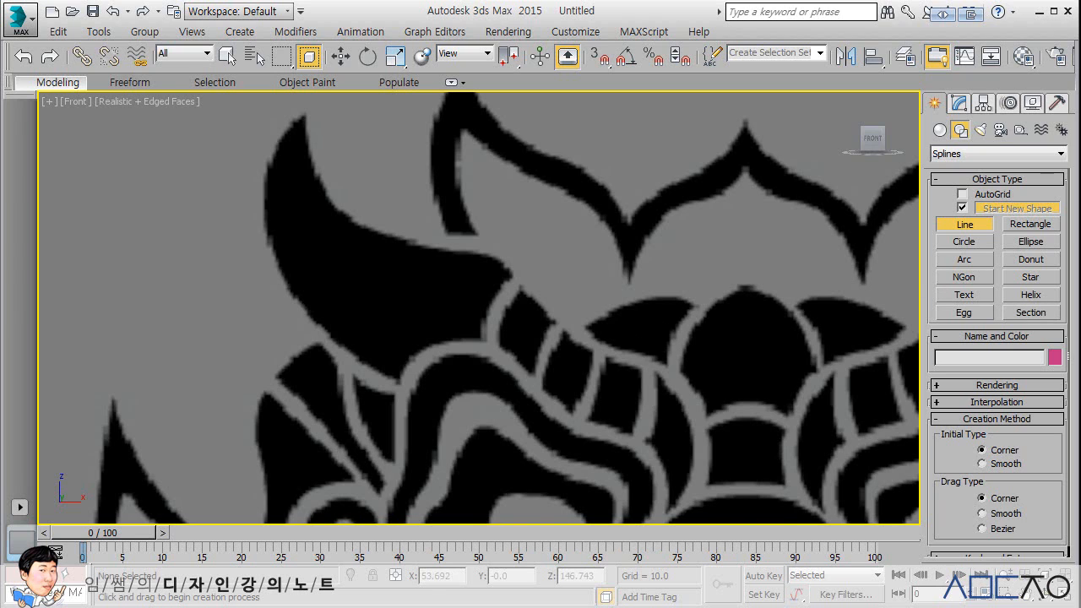
{"action": "left_click", "coordinate": [303, 116]}
{"action": "left_click", "coordinate": [264, 204]}
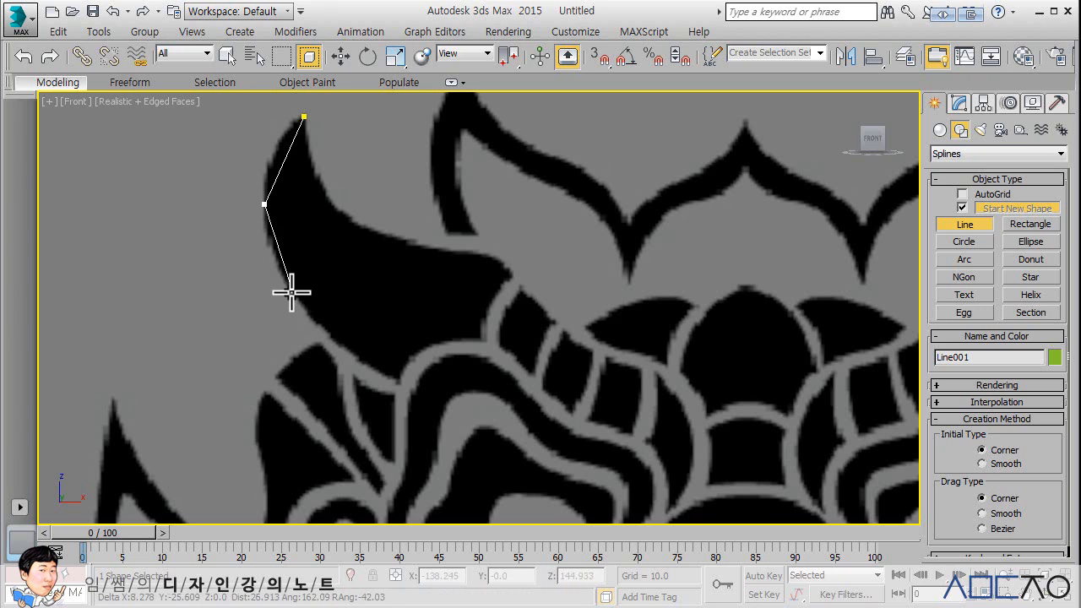
{"action": "left_click", "coordinate": [291, 296]}
{"action": "left_click", "coordinate": [342, 344]}
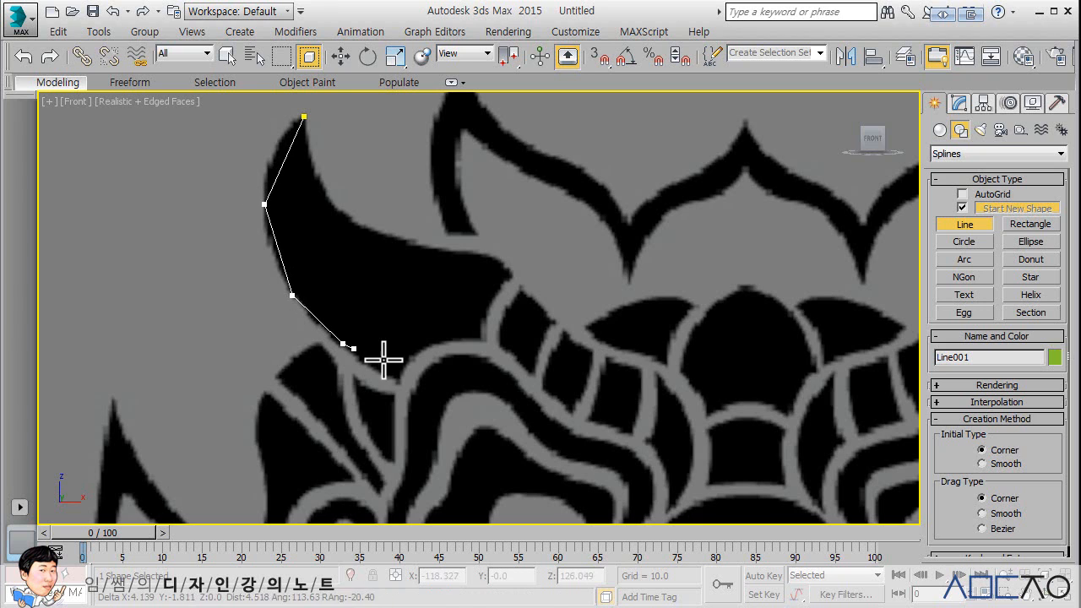
{"action": "left_click", "coordinate": [399, 380]}
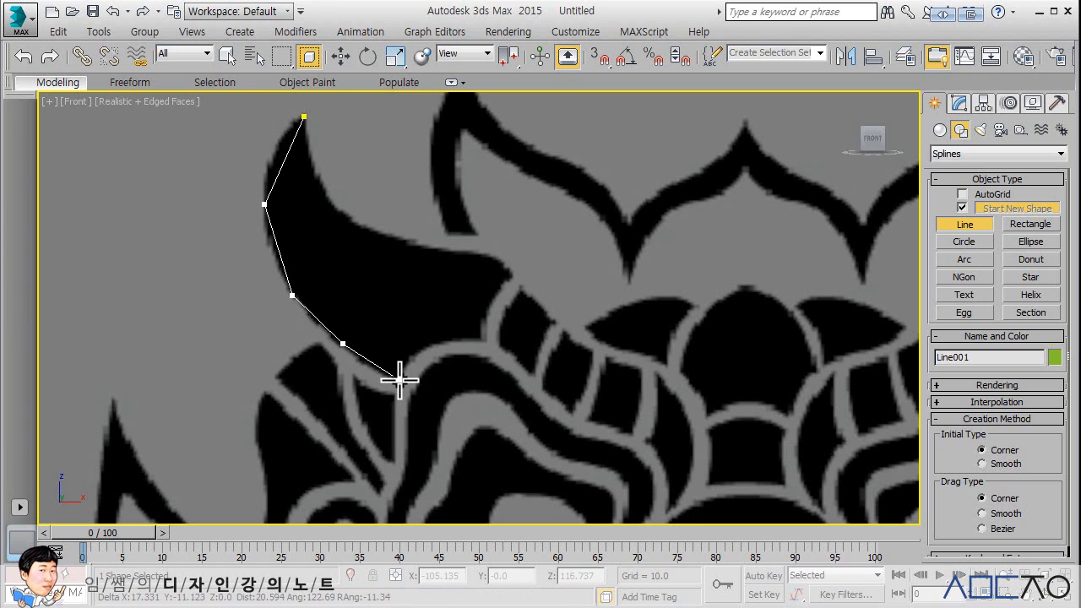
Continue the line around the left horn's base and inner edge back to the tip, and close the spline
{"action": "left_click", "coordinate": [429, 345]}
{"action": "left_click", "coordinate": [486, 341]}
{"action": "left_click", "coordinate": [488, 304]}
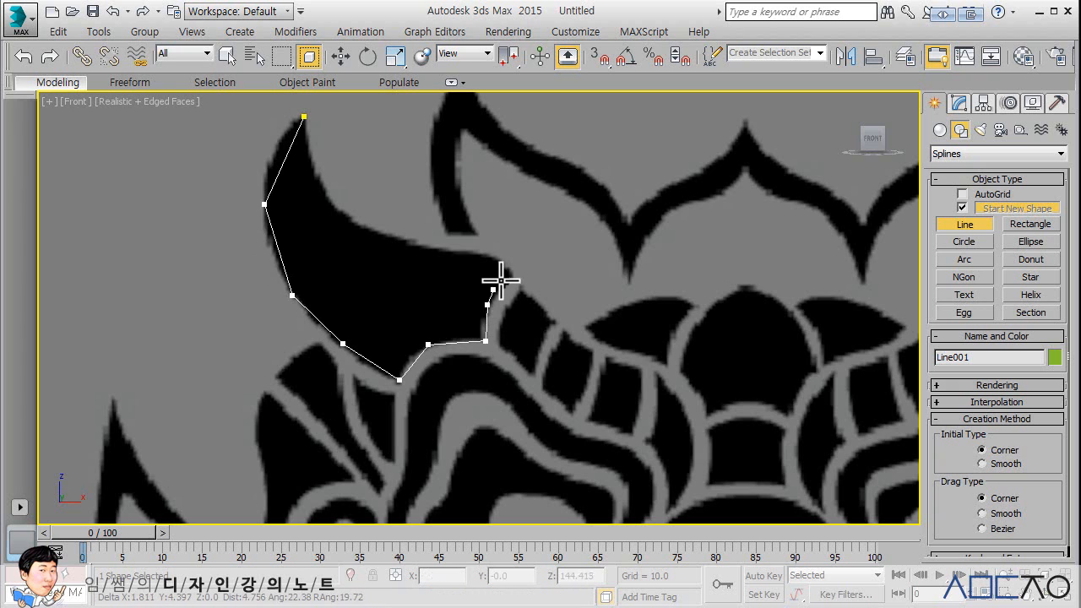
{"action": "left_click", "coordinate": [509, 275]}
{"action": "left_click", "coordinate": [490, 254]}
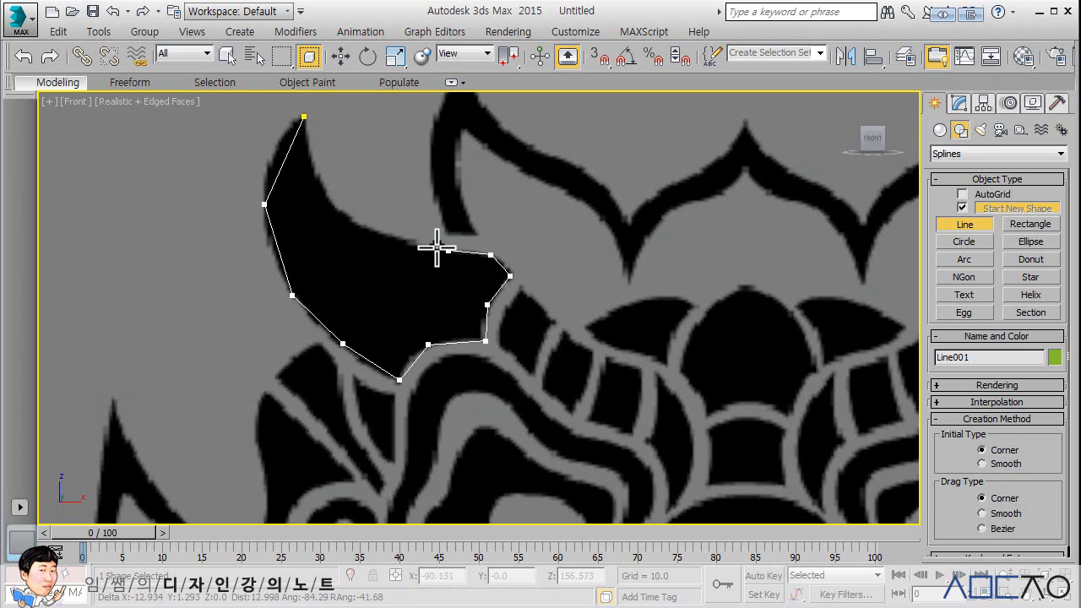
{"action": "left_click", "coordinate": [431, 247]}
{"action": "left_click", "coordinate": [347, 220]}
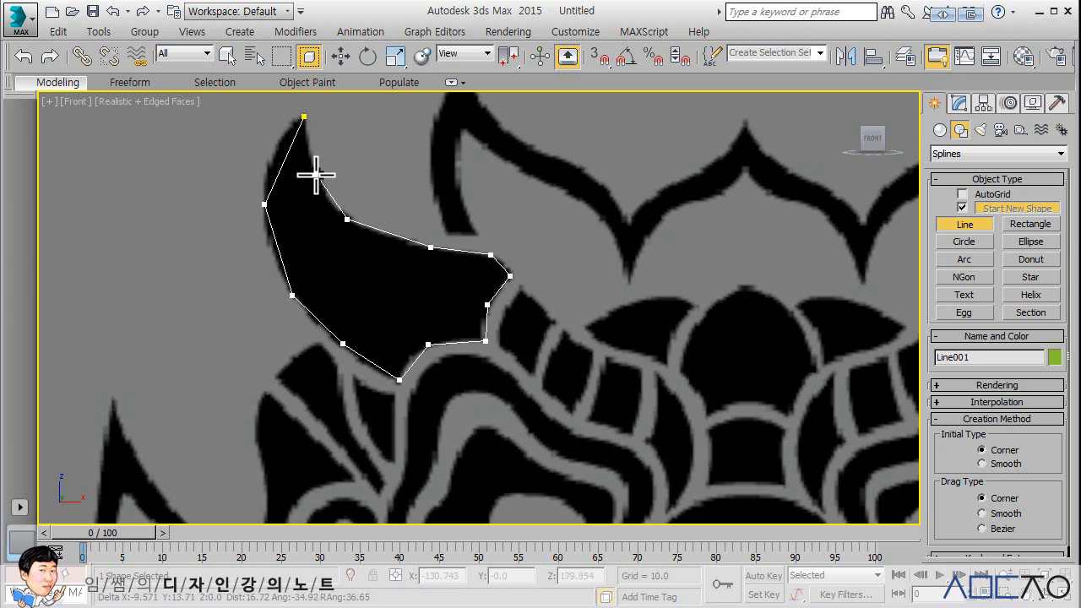
{"action": "left_click", "coordinate": [315, 174]}
{"action": "left_click", "coordinate": [304, 116]}
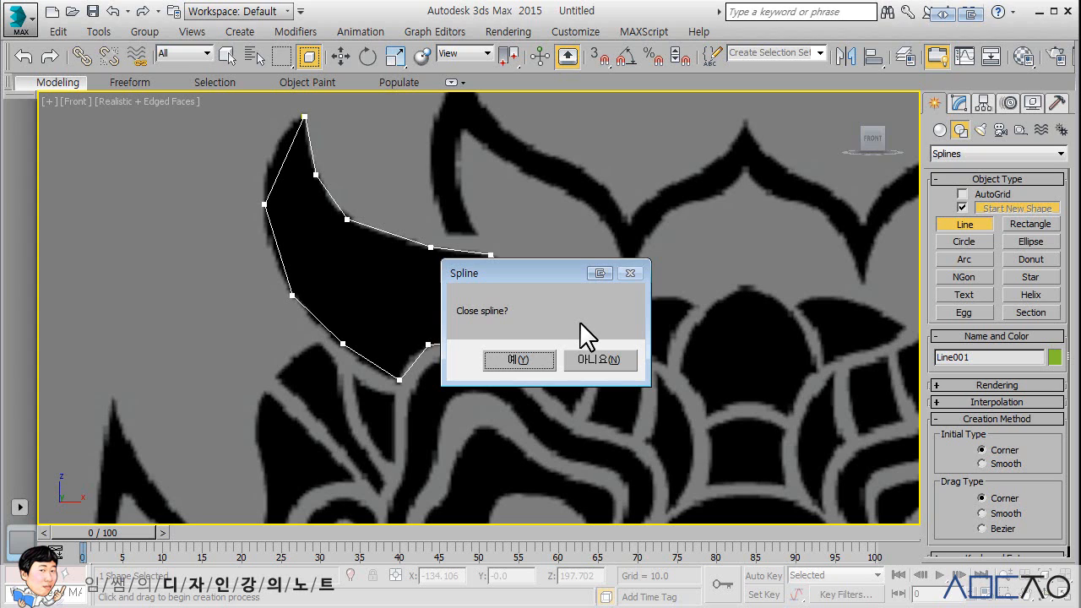
{"action": "left_click", "coordinate": [530, 359]}
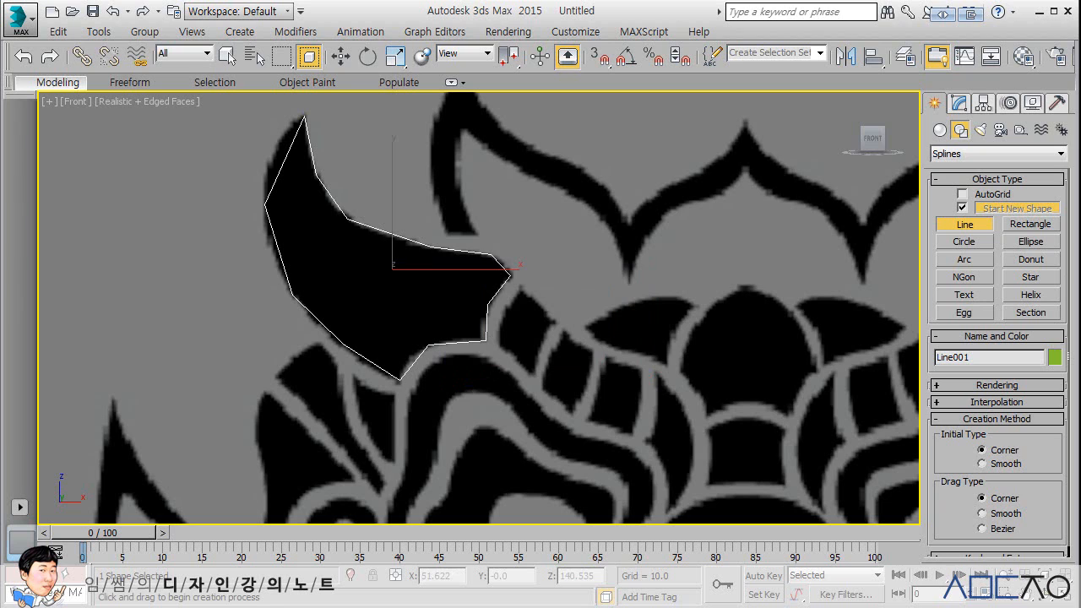
At the line's Vertex level, convert the upper outer-edge vertex of the horn to Bezier and adjust its handle to follow the curve
{"action": "left_click", "coordinate": [960, 99]}
{"action": "left_click", "coordinate": [940, 171]}
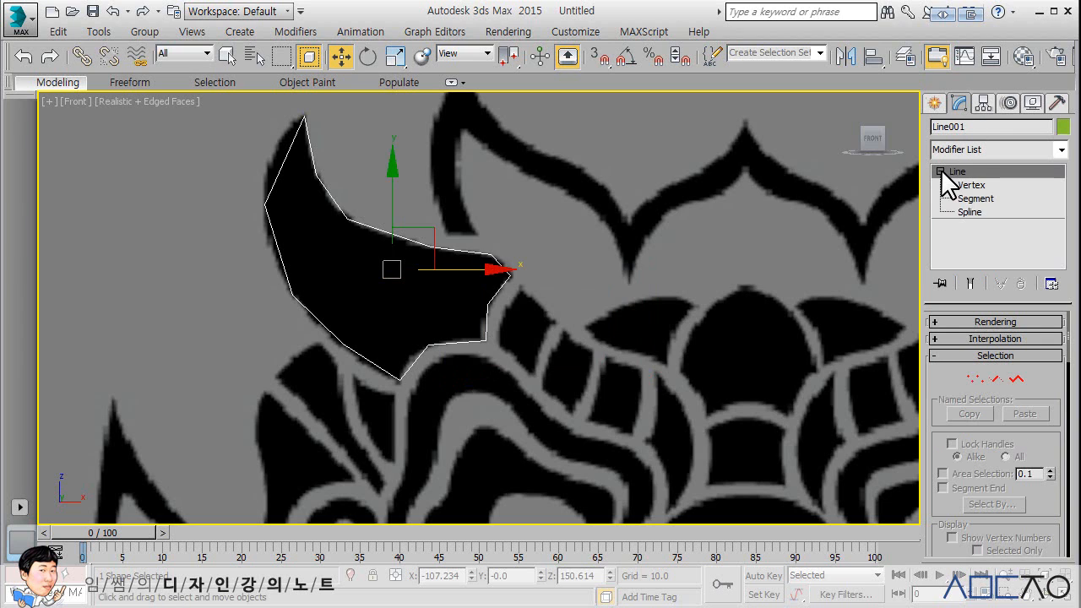
{"action": "left_click", "coordinate": [973, 186]}
{"action": "left_click", "coordinate": [977, 198]}
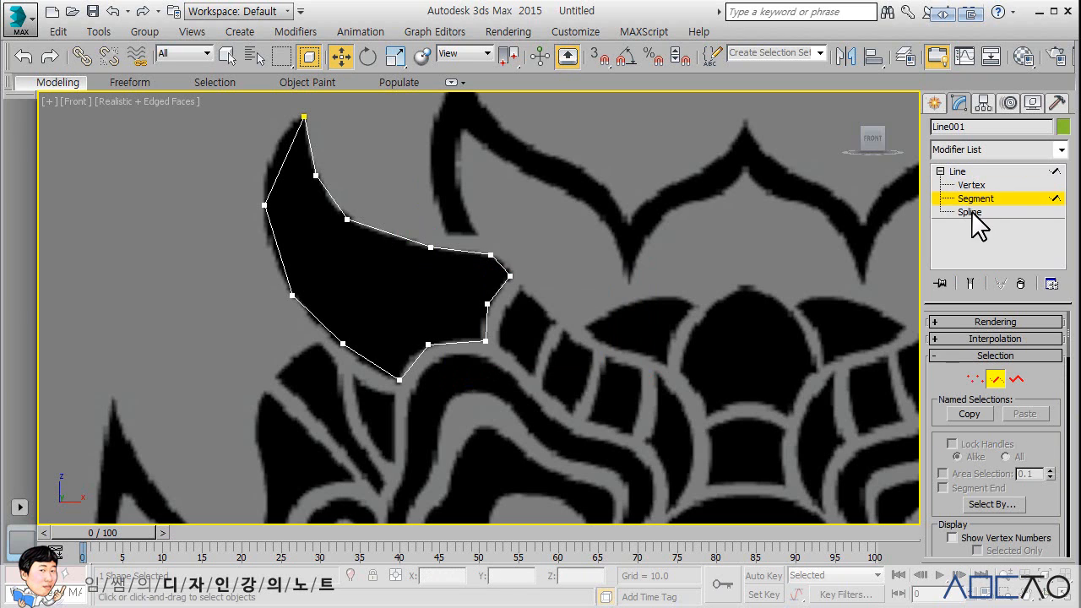
{"action": "left_click", "coordinate": [973, 212]}
{"action": "left_click", "coordinate": [980, 186]}
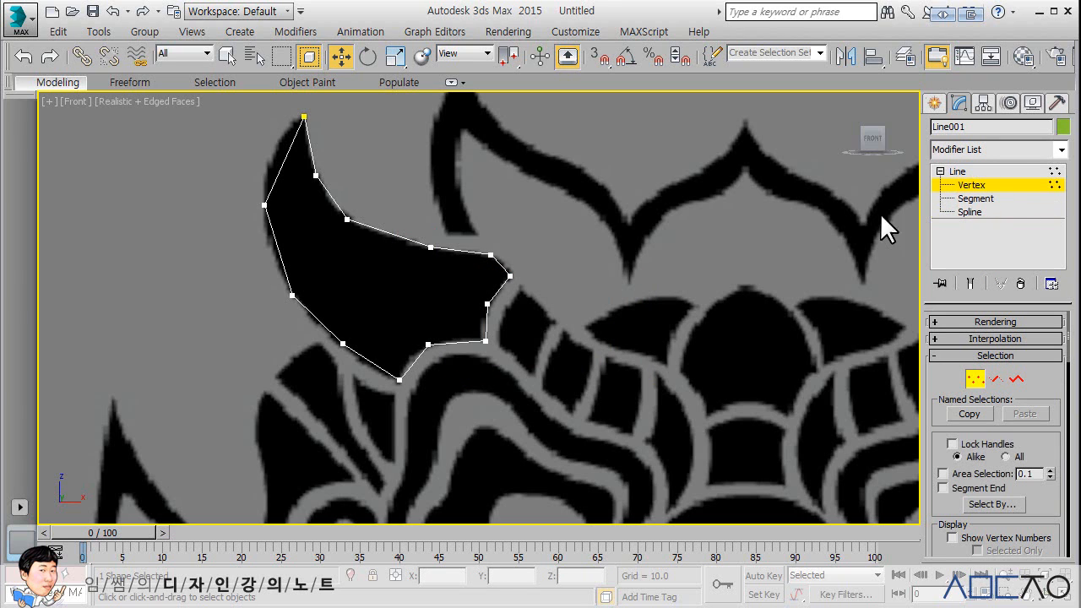
{"action": "left_click", "coordinate": [265, 206]}
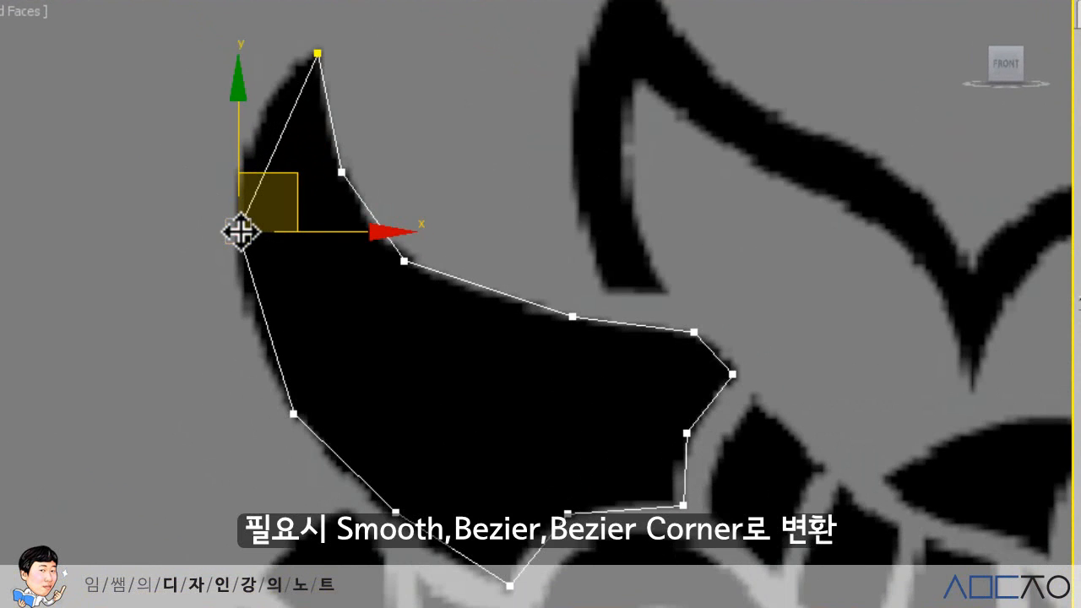
{"action": "right_click", "coordinate": [240, 231]}
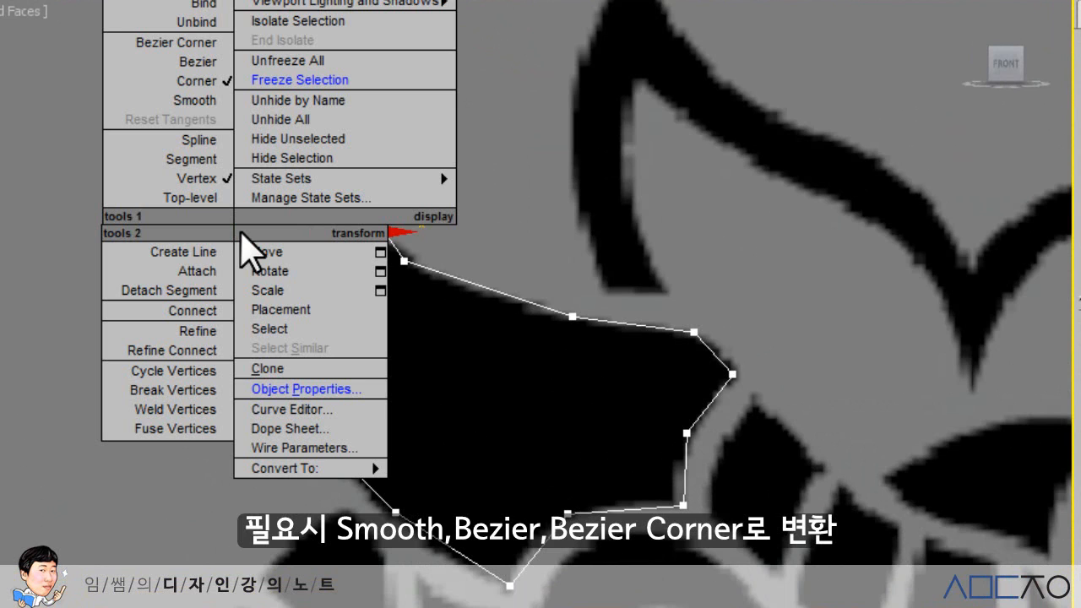
{"action": "left_click", "coordinate": [203, 63]}
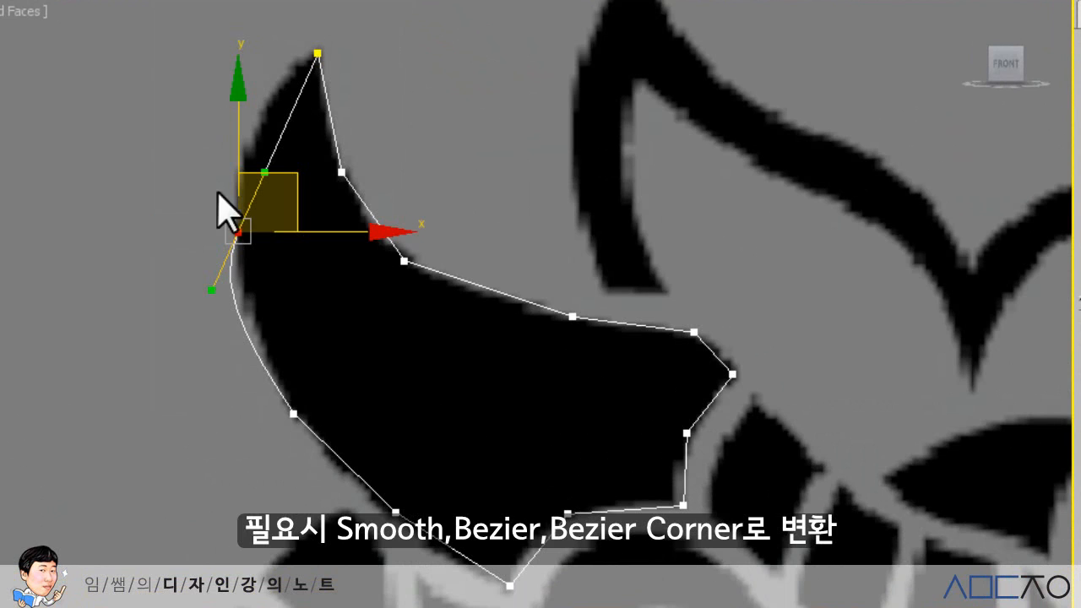
{"action": "left_click_drag", "start_coordinate": [271, 174], "coordinate": [243, 133]}
Convert the two lower vertices on the horn's outer edge to Smooth and shift them slightly onto the artwork's edge
{"action": "middle_click_drag", "start_coordinate": [345, 278], "coordinate": [344, 221]}
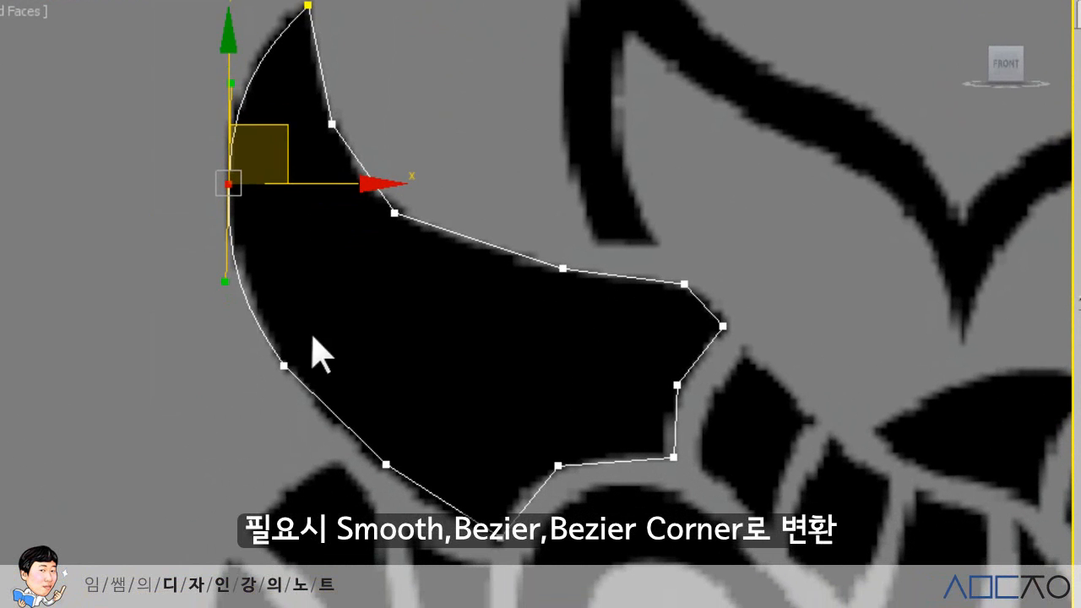
{"action": "left_click", "coordinate": [282, 365]}
{"action": "right_click", "coordinate": [282, 364]}
{"action": "left_click", "coordinate": [246, 235]}
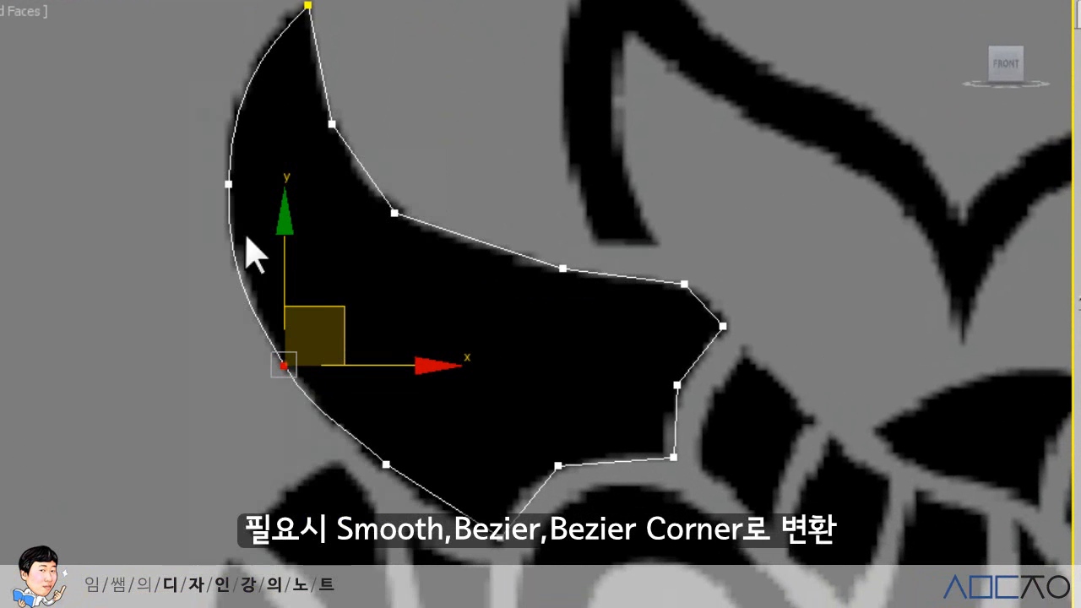
{"action": "left_click_drag", "start_coordinate": [342, 319], "coordinate": [347, 328]}
{"action": "left_click", "coordinate": [386, 461]}
{"action": "left_click_drag", "start_coordinate": [445, 409], "coordinate": [459, 428]}
{"action": "right_click", "coordinate": [394, 473]}
{"action": "left_click", "coordinate": [312, 357]}
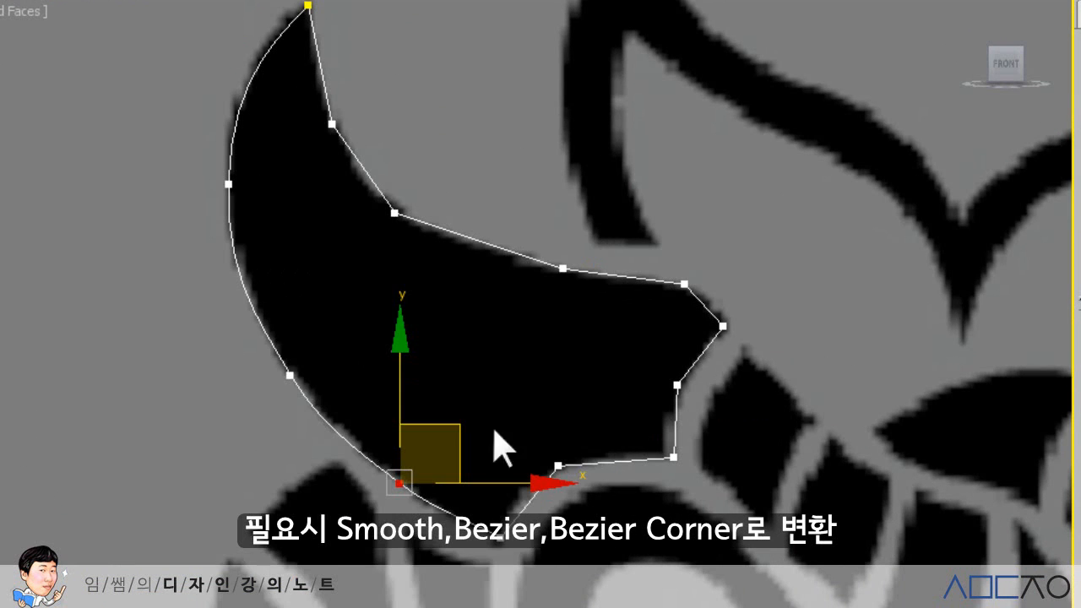
Convert the vertex on the curved underside of the horn's base to Bezier and adjust its handle to match the artwork
{"action": "left_click", "coordinate": [559, 464]}
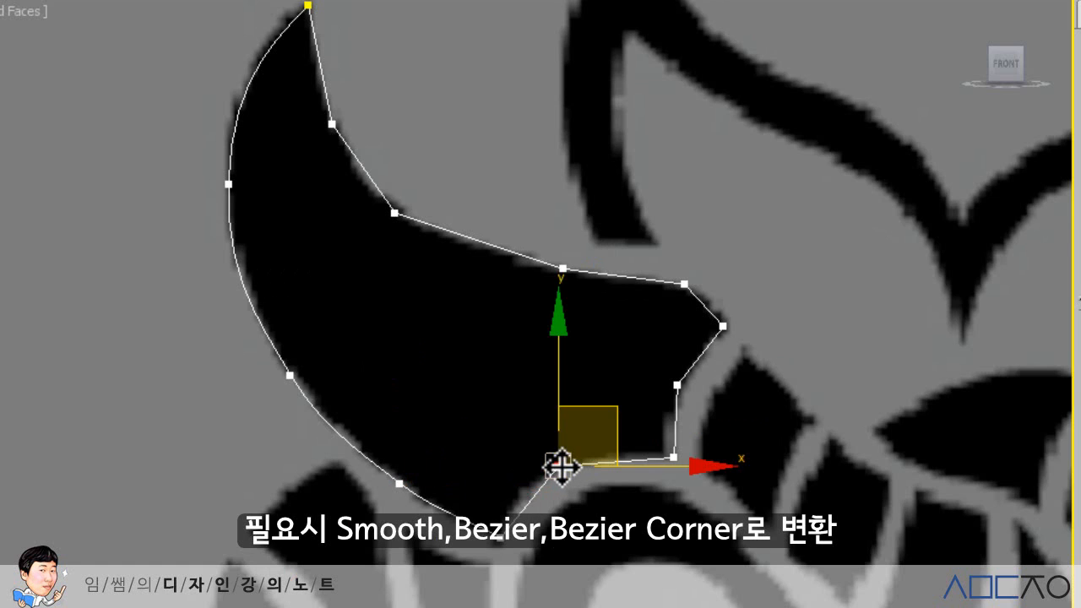
{"action": "right_click", "coordinate": [556, 461]}
{"action": "left_click", "coordinate": [519, 297]}
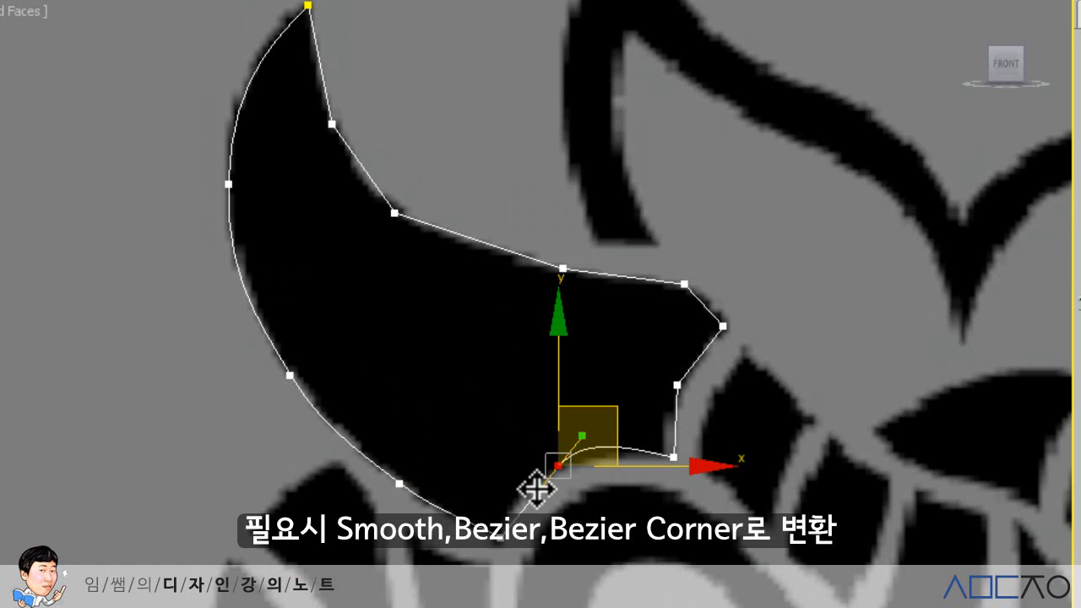
{"action": "left_click_drag", "start_coordinate": [515, 479], "coordinate": [521, 475]}
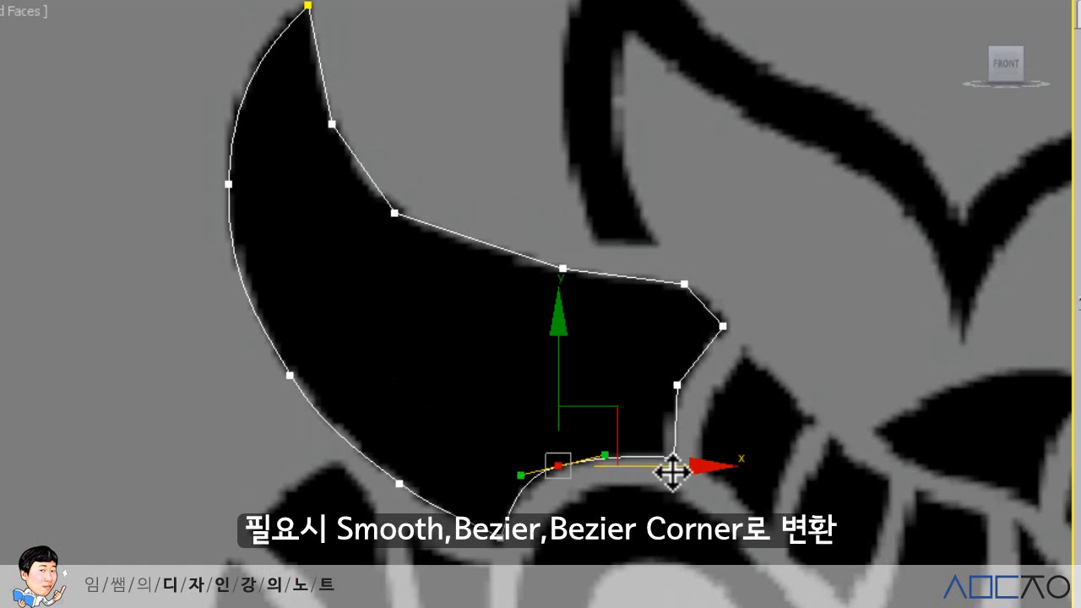
Move the lower-right corner vertex of the horn's base onto the artwork's edge and convert the vertex just above it to Smooth
{"action": "left_click", "coordinate": [668, 458]}
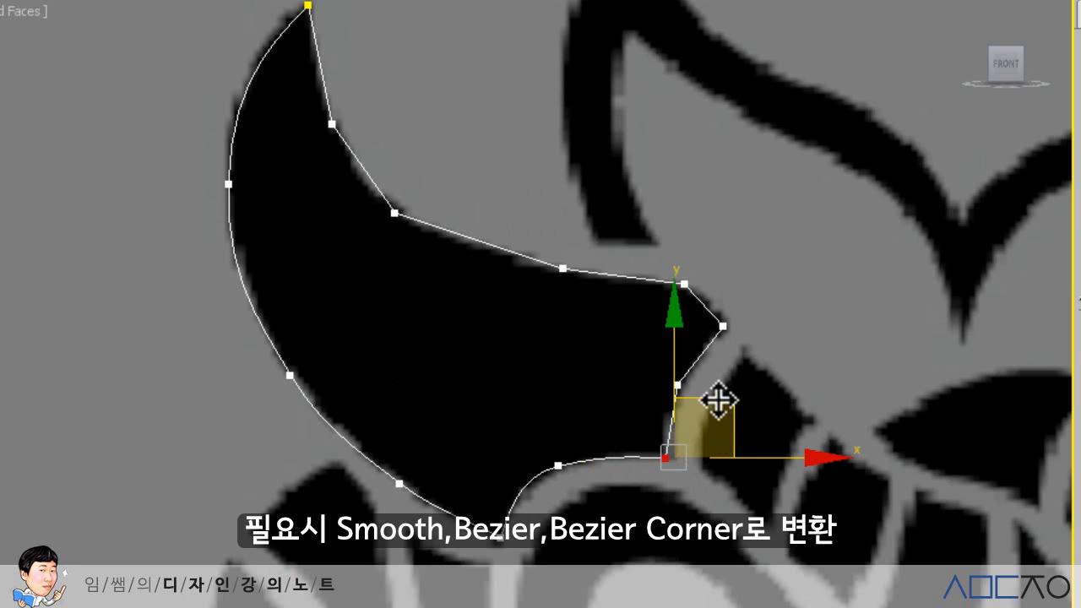
{"action": "left_click", "coordinate": [701, 402]}
{"action": "left_click", "coordinate": [678, 384]}
{"action": "right_click", "coordinate": [679, 382]}
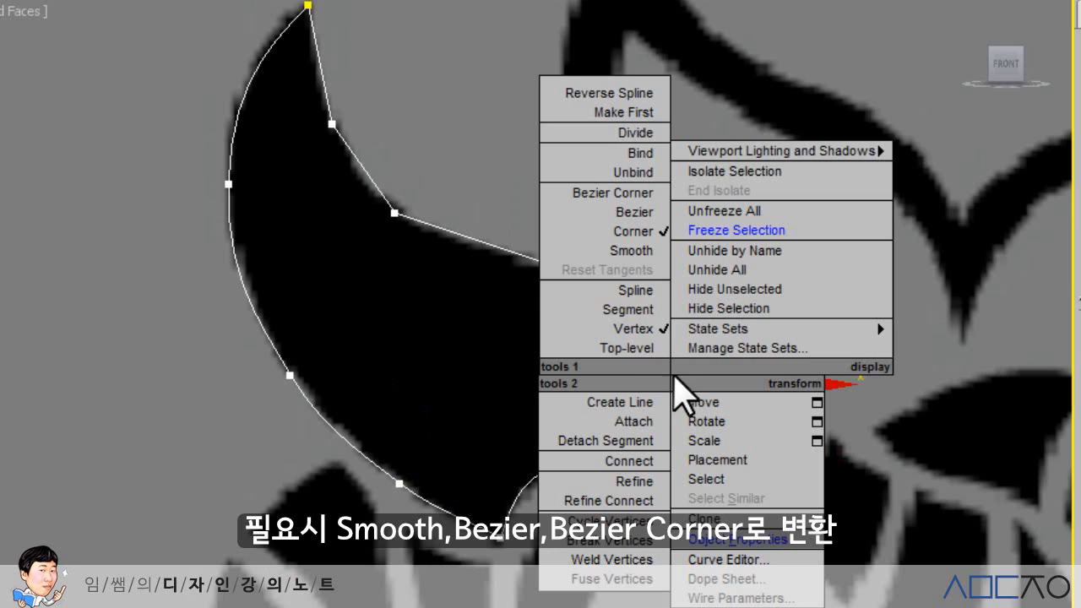
{"action": "left_click", "coordinate": [565, 251]}
{"action": "left_click", "coordinate": [807, 296]}
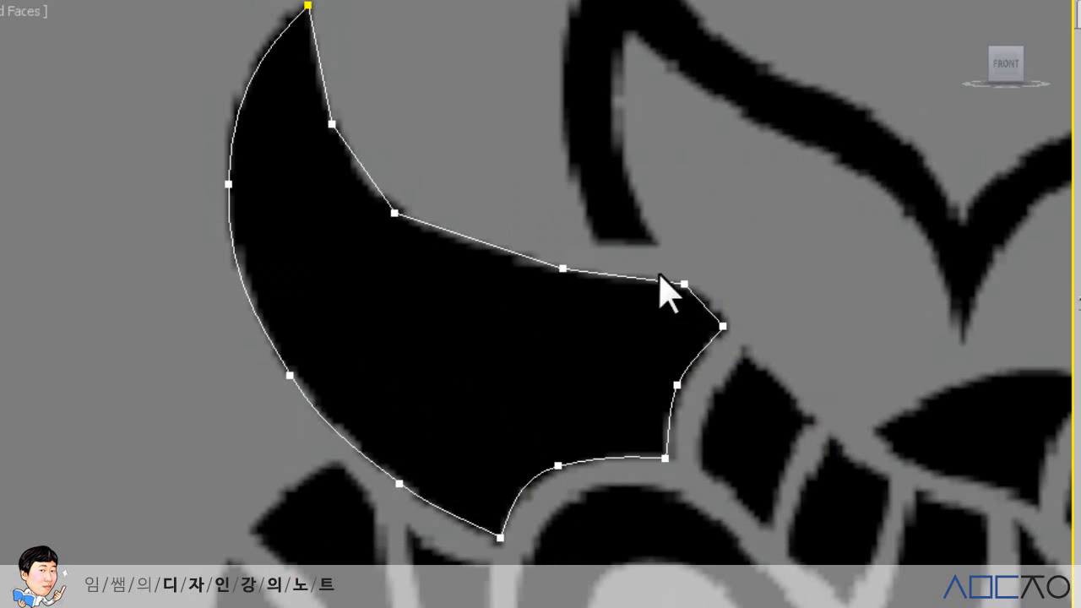
Convert the two lower corner vertices on the horn's concave inner edge to Smooth, shifting the lower one slightly along the artwork's edge
{"action": "left_click", "coordinate": [569, 274]}
{"action": "right_click", "coordinate": [568, 271]}
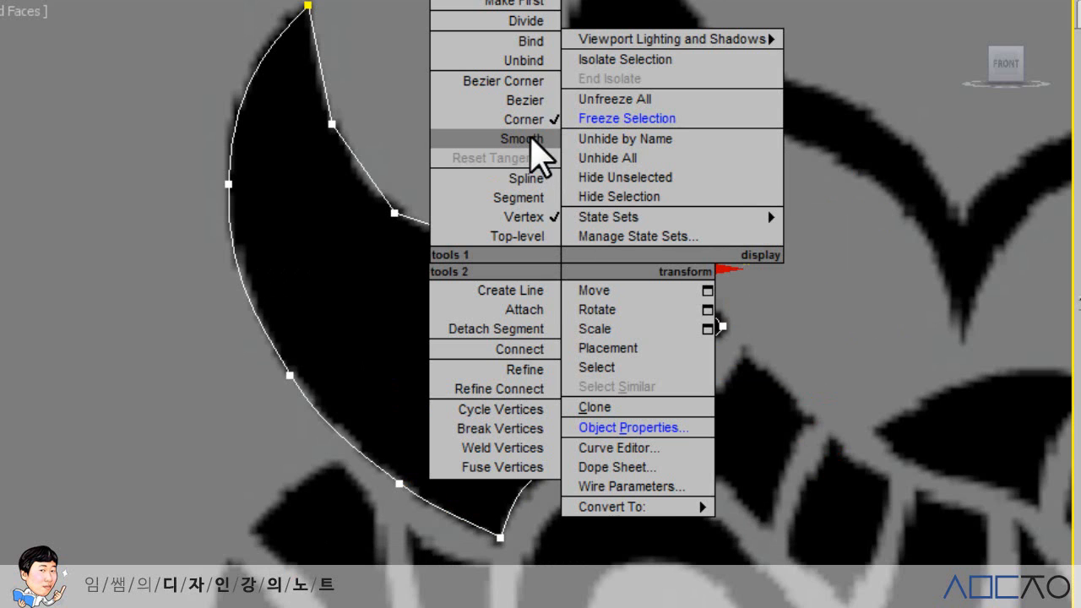
{"action": "left_click", "coordinate": [535, 136]}
{"action": "middle_click_drag", "start_coordinate": [453, 249], "coordinate": [452, 284]}
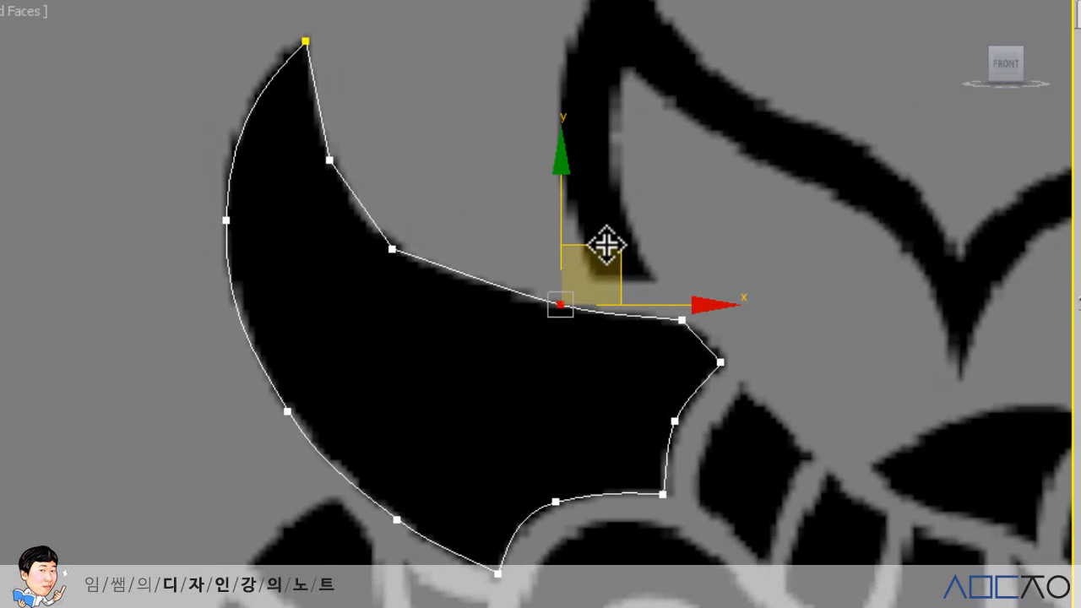
{"action": "left_click", "coordinate": [392, 246]}
{"action": "right_click", "coordinate": [387, 244]}
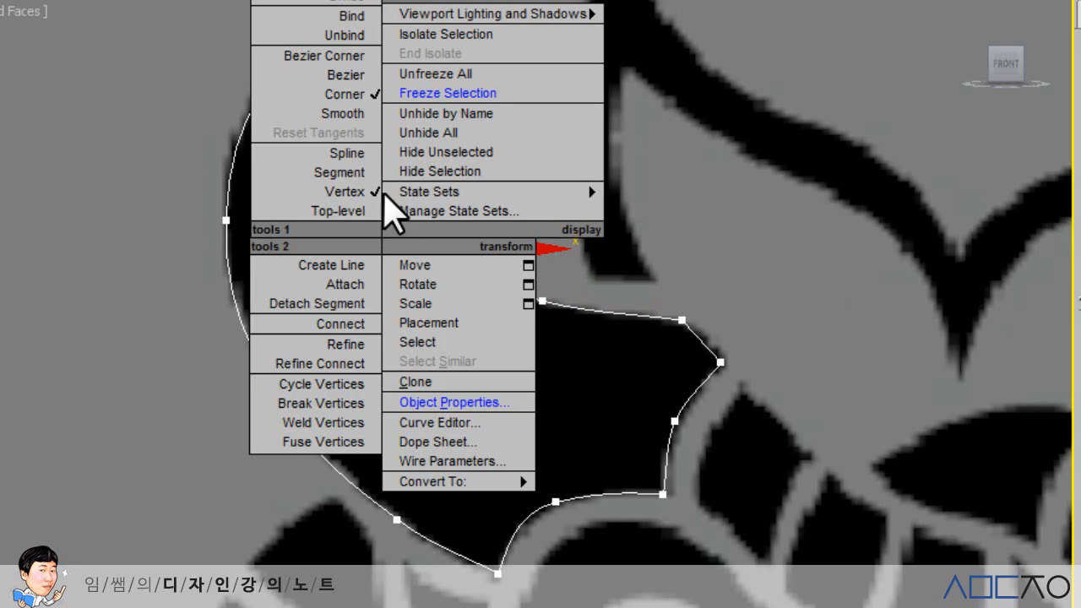
{"action": "left_click", "coordinate": [341, 113]}
{"action": "right_click", "coordinate": [397, 246]}
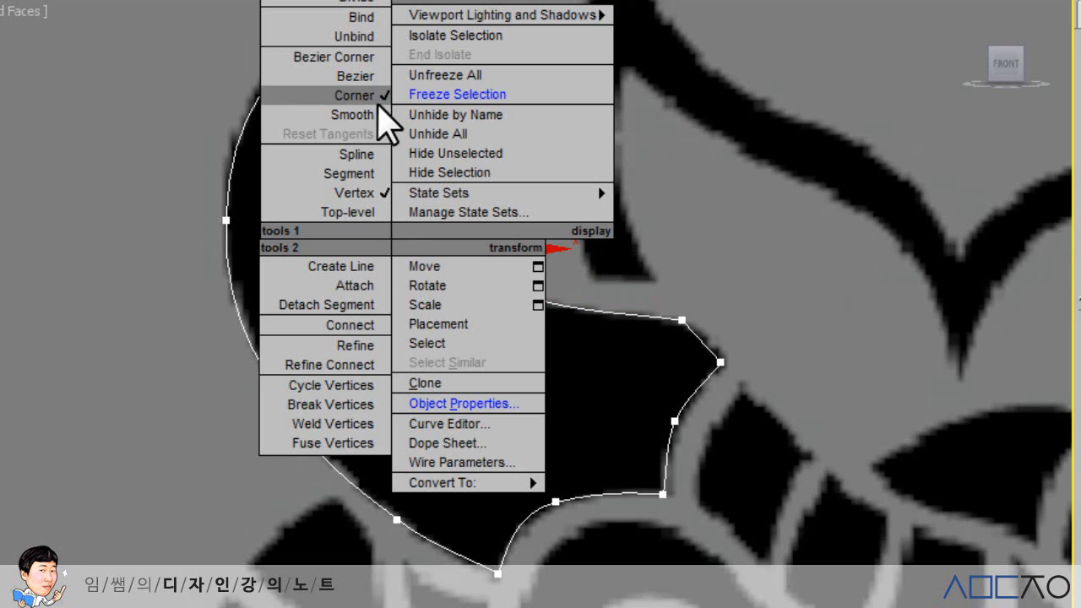
{"action": "left_click", "coordinate": [364, 111]}
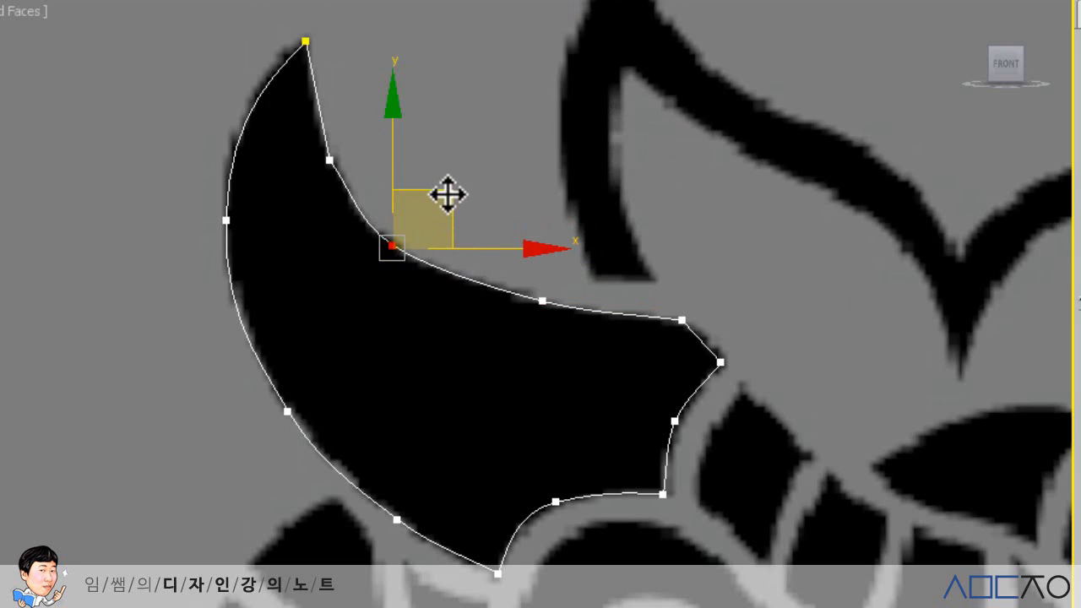
Convert the inner-edge vertex just below the horn's tip to Smooth and return to the Line's object level
{"action": "middle_click_drag", "start_coordinate": [469, 147], "coordinate": [507, 229]}
{"action": "left_click", "coordinate": [364, 243]}
{"action": "right_click", "coordinate": [363, 242]}
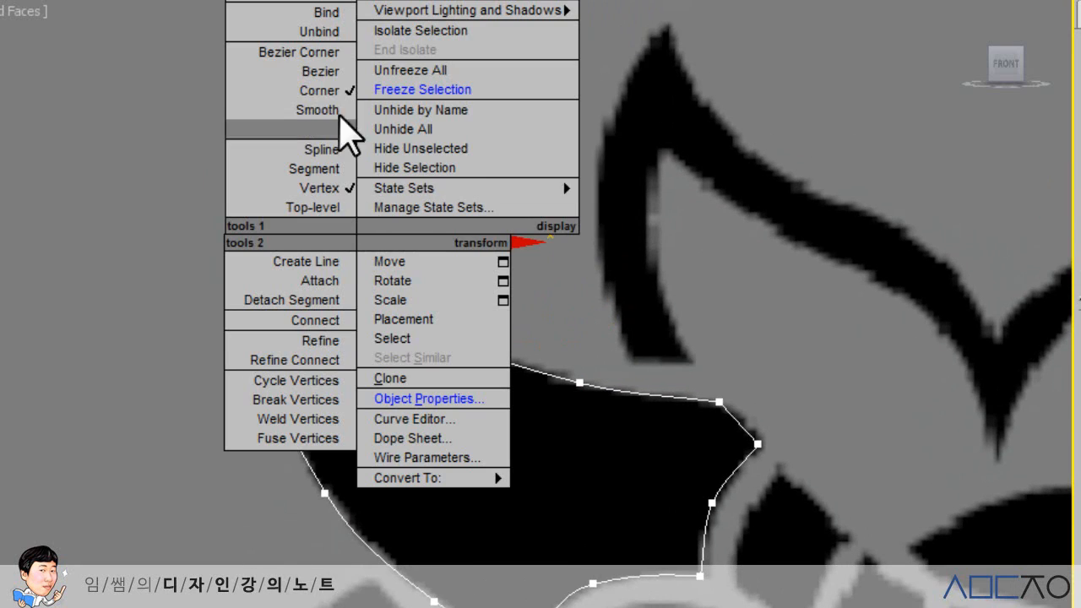
{"action": "left_click", "coordinate": [350, 106]}
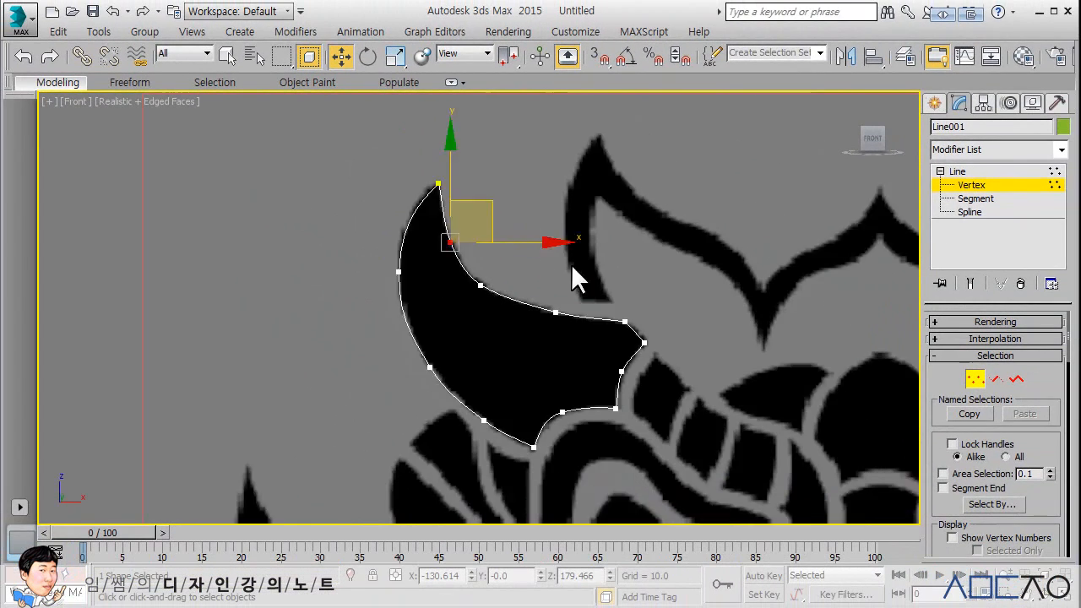
{"action": "scroll", "coordinate": [571, 264], "scroll_direction": "down", "scroll_amount": 2}
{"action": "middle_click_drag", "start_coordinate": [642, 288], "coordinate": [581, 256]}
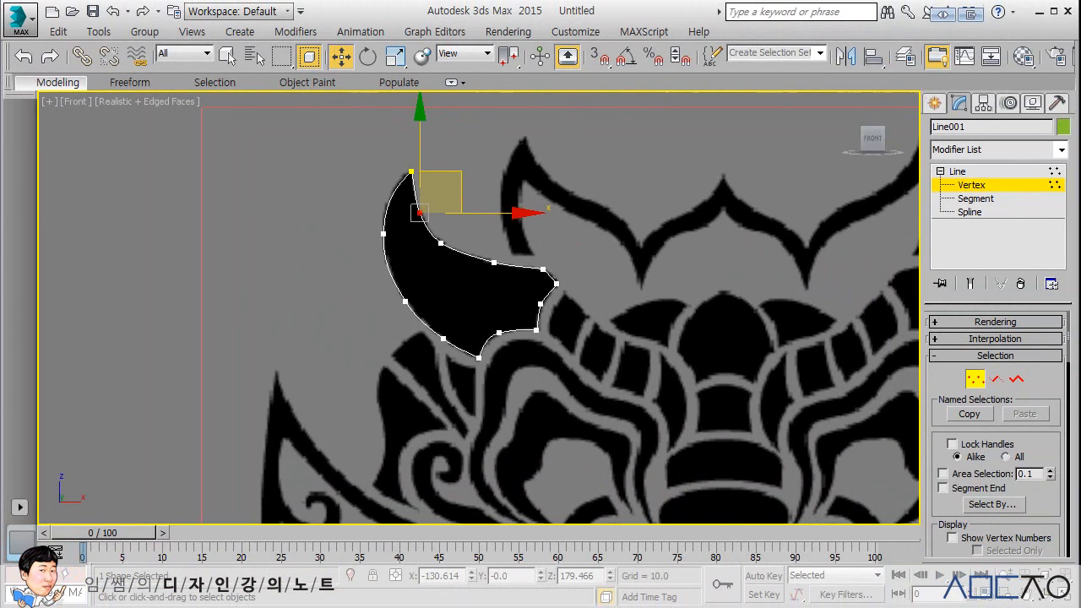
{"action": "left_click", "coordinate": [666, 186]}
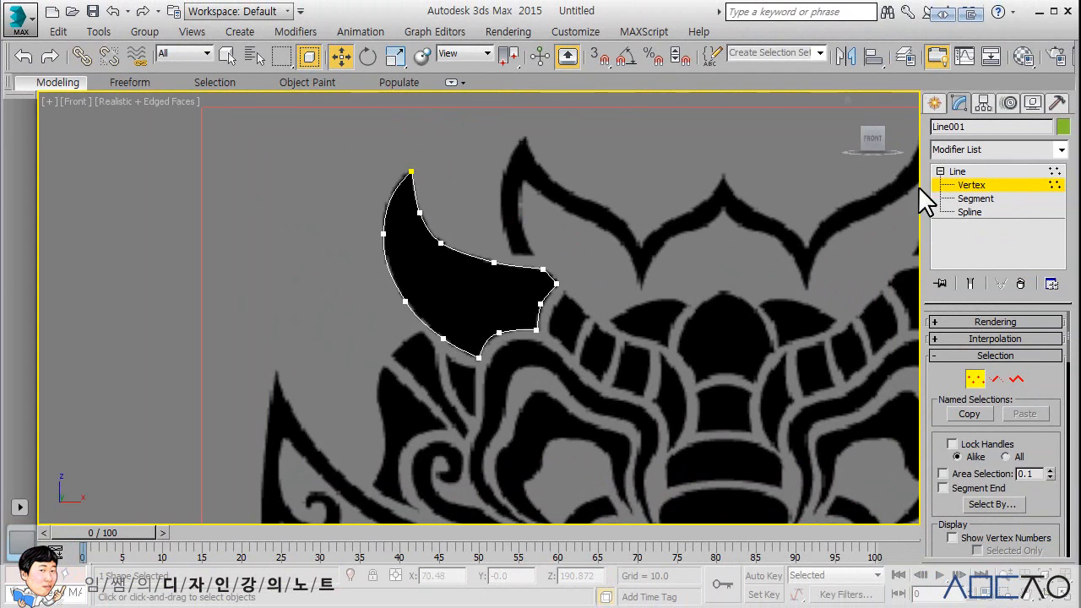
{"action": "left_click", "coordinate": [963, 172]}
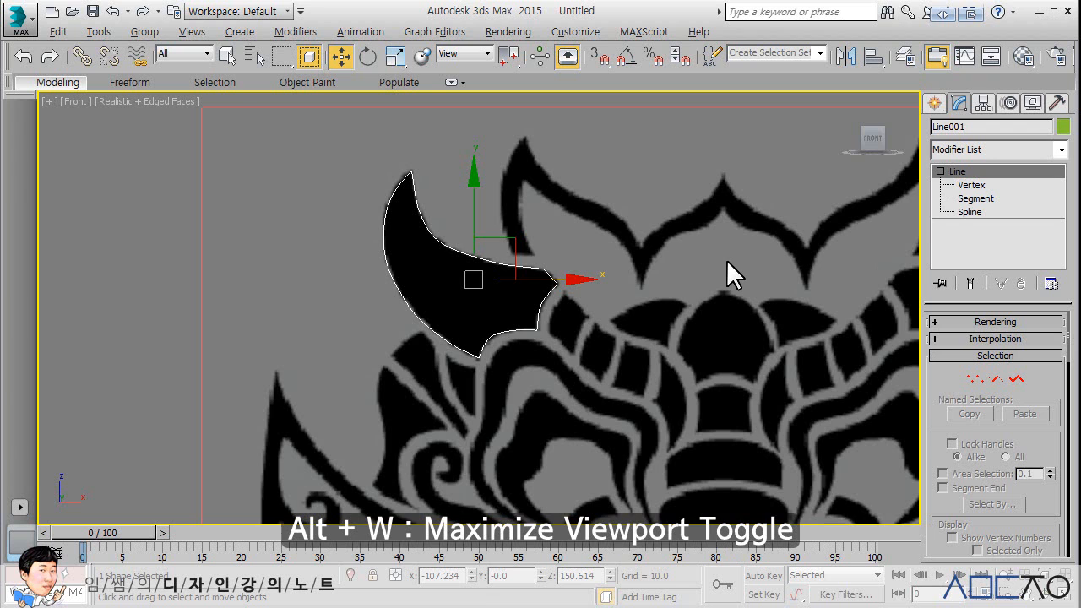
Apply an Extrude modifier with an Amount of 10 to the horn line and inspect its thickness in the Perspective view
{"action": "key", "text": "alt+w"}
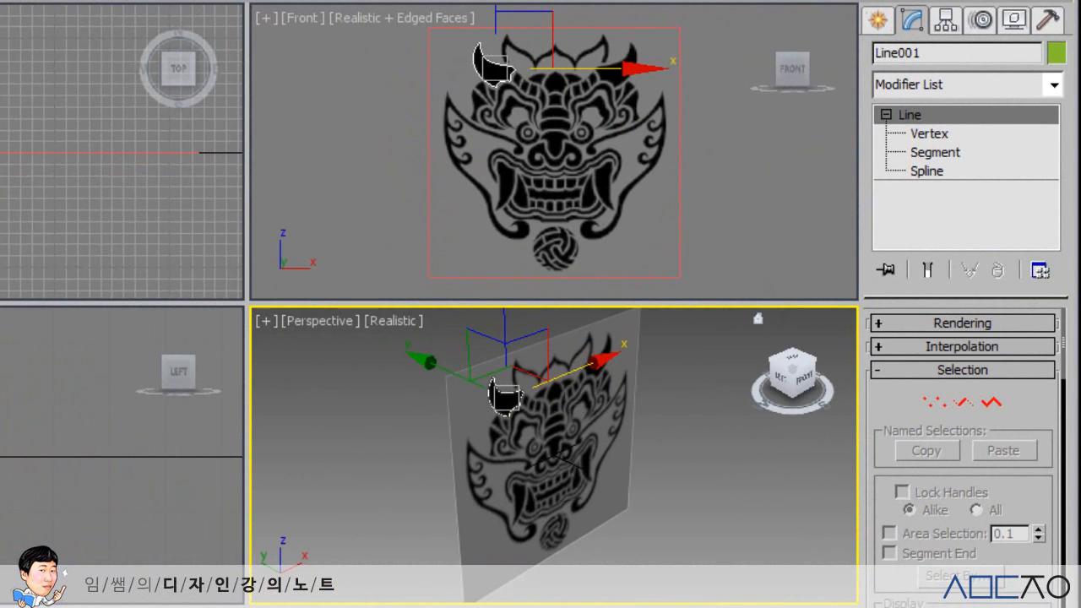
{"action": "left_click", "coordinate": [1054, 85]}
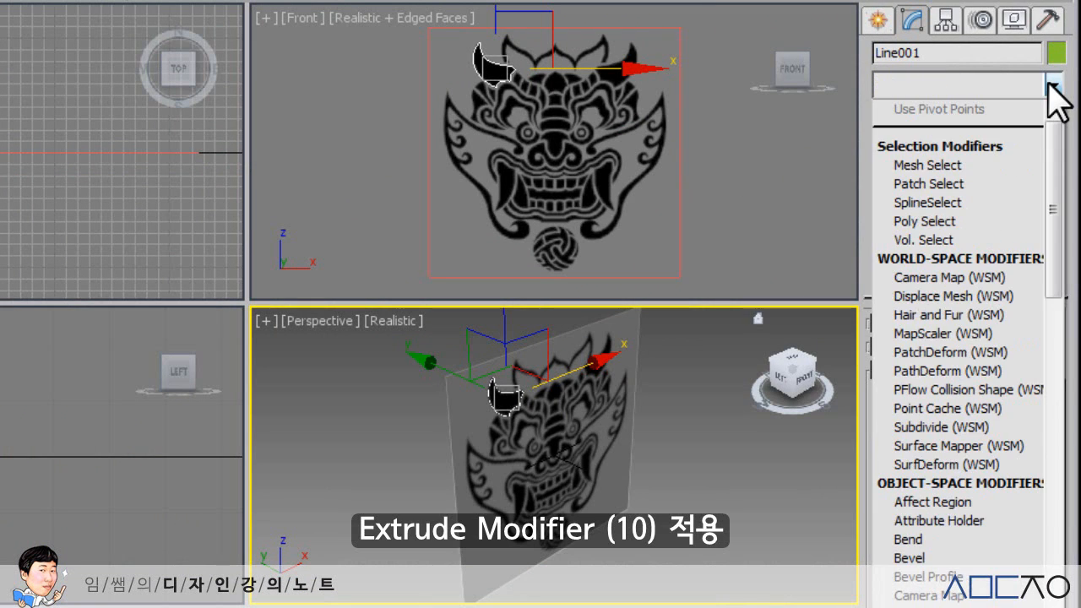
{"action": "type", "text": "esh"}
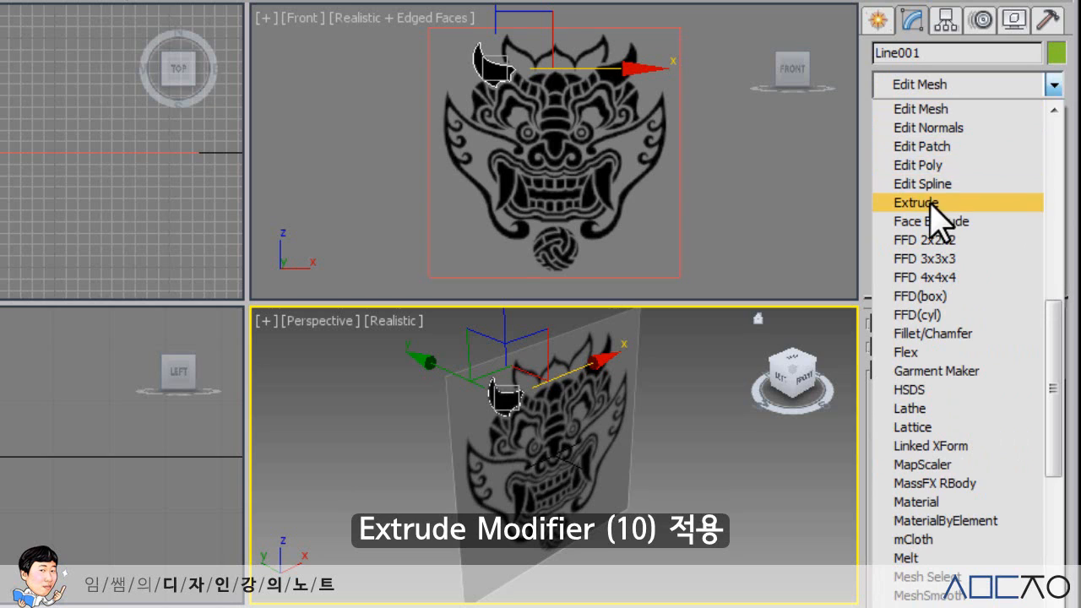
{"action": "left_click", "coordinate": [908, 205]}
{"action": "left_click", "coordinate": [984, 353]}
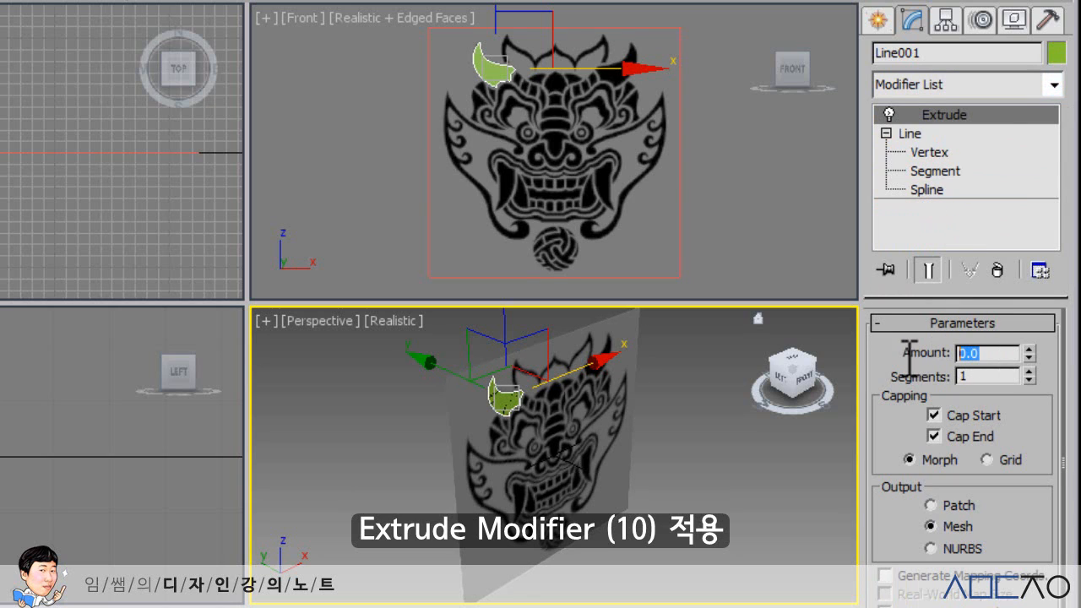
{"action": "type", "text": "10"}
{"action": "key", "text": "Return"}
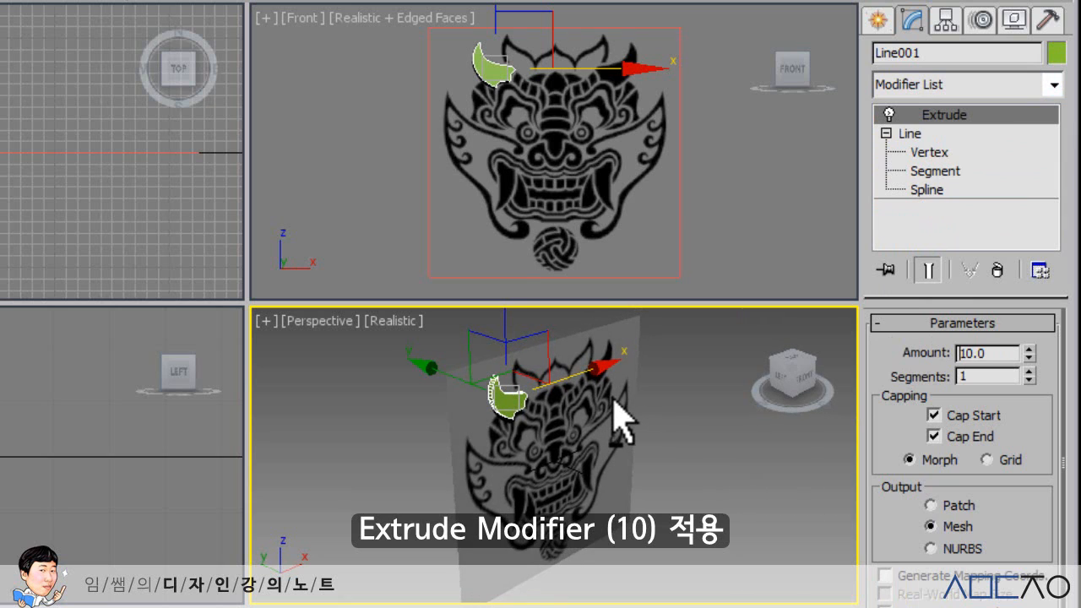
{"action": "key", "text": "alt+w"}
{"action": "scroll", "coordinate": [512, 295], "scroll_direction": "up", "scroll_amount": 6}
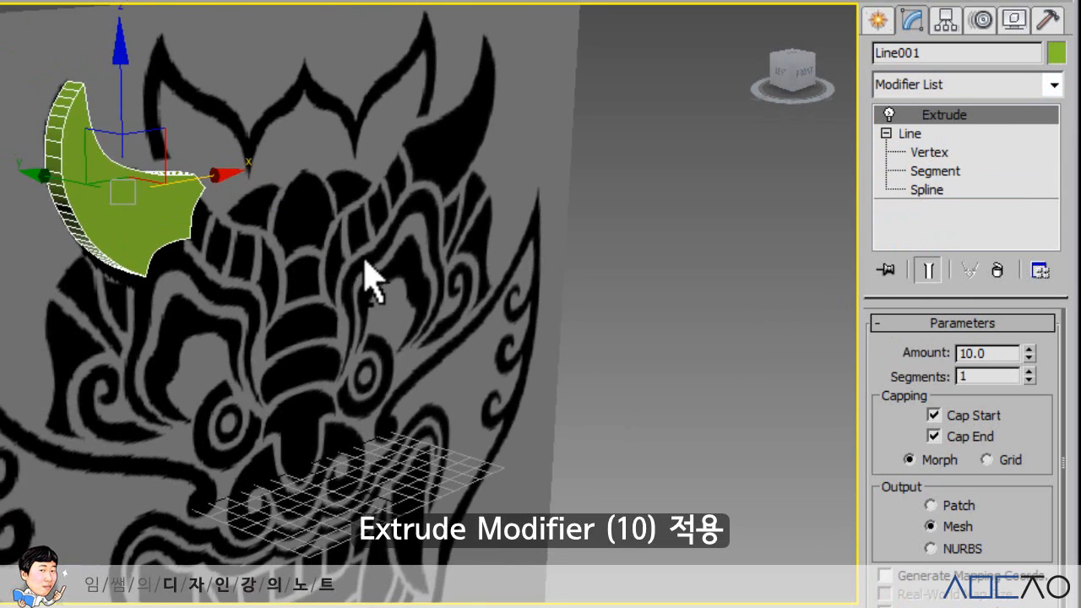
{"action": "middle_click_drag", "start_coordinate": [365, 270], "coordinate": [269, 271], "text": "alt"}
{"action": "key", "text": "alt+w"}
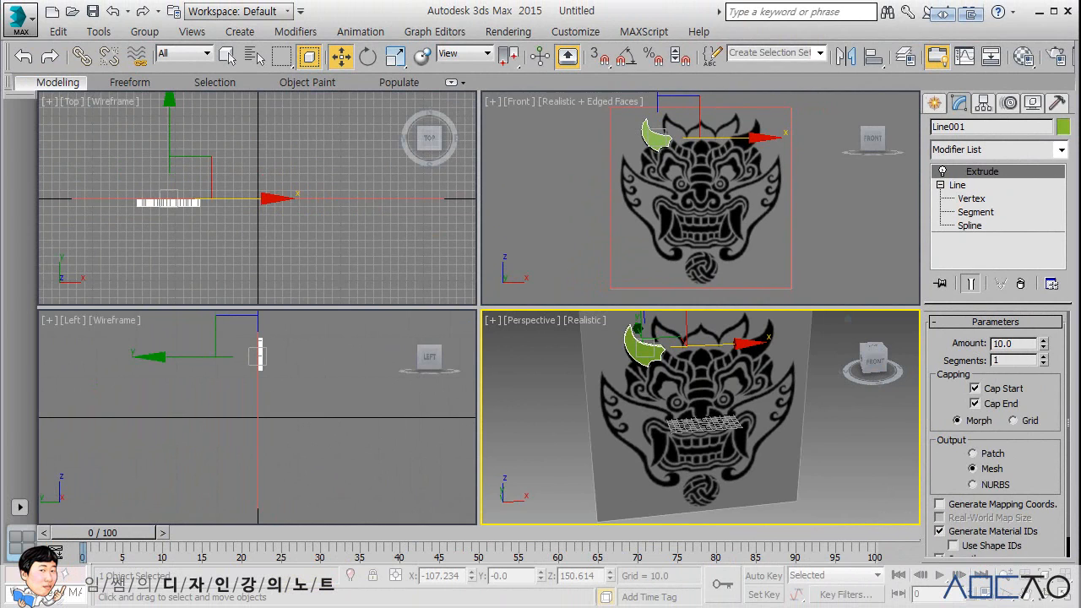
Save the scene to the desktop as Spline_modeling_01
{"action": "left_click", "coordinate": [22, 27]}
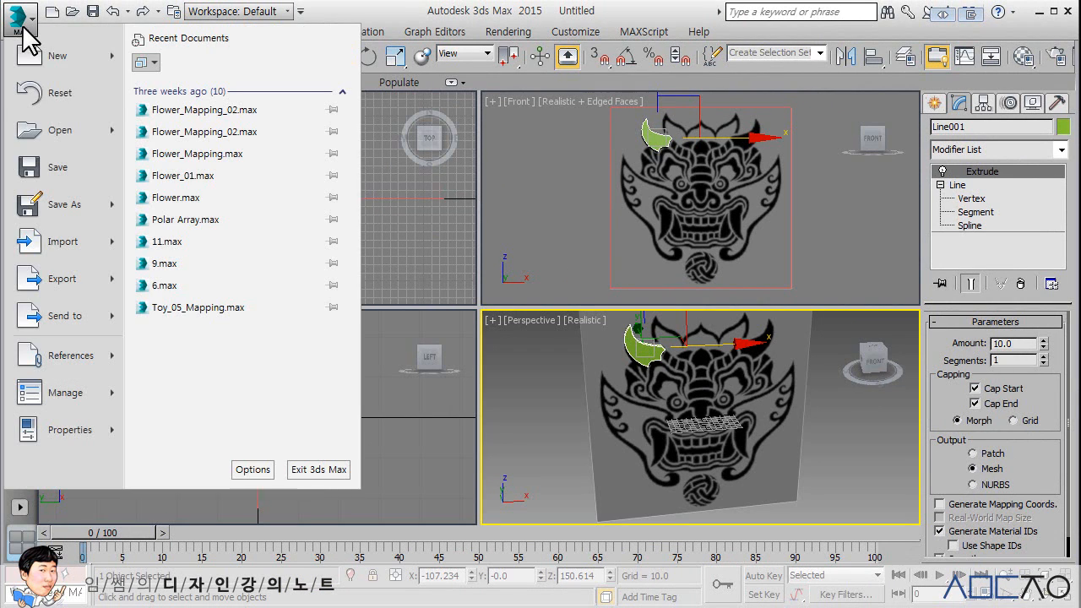
{"action": "left_click", "coordinate": [59, 168]}
{"action": "left_click", "coordinate": [50, 159]}
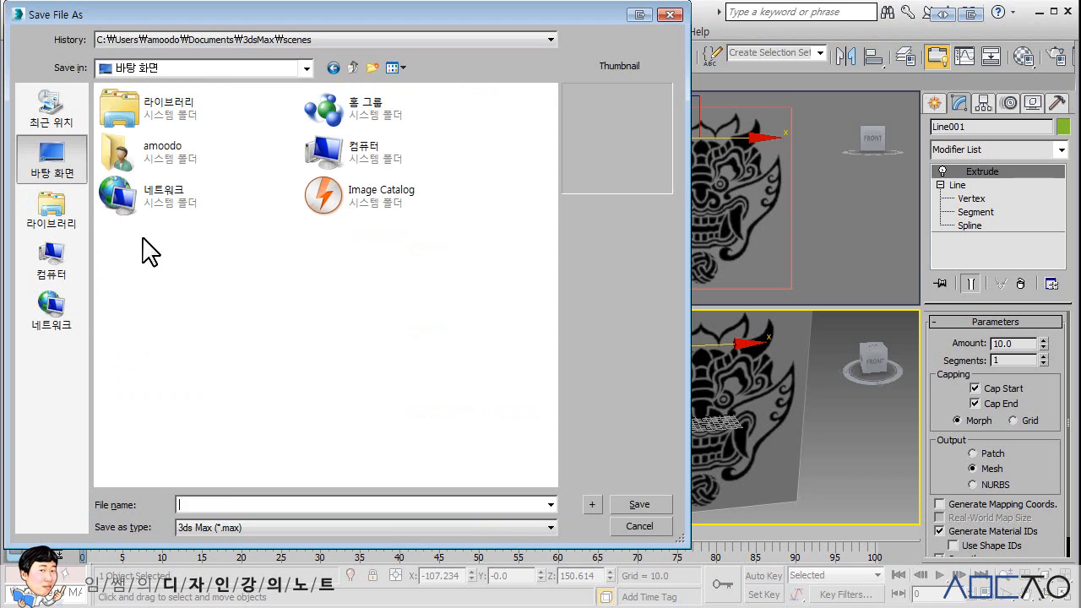
{"action": "left_click", "coordinate": [225, 505]}
{"action": "type", "text": "Spline_"}
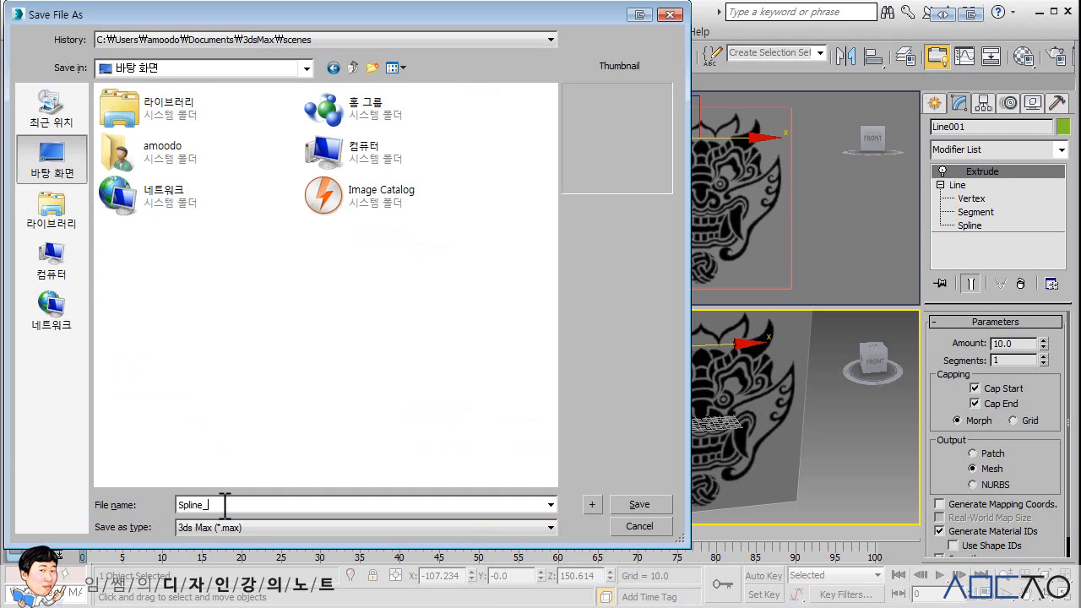
{"action": "type", "text": "modeling_01"}
{"action": "key", "text": "Return"}
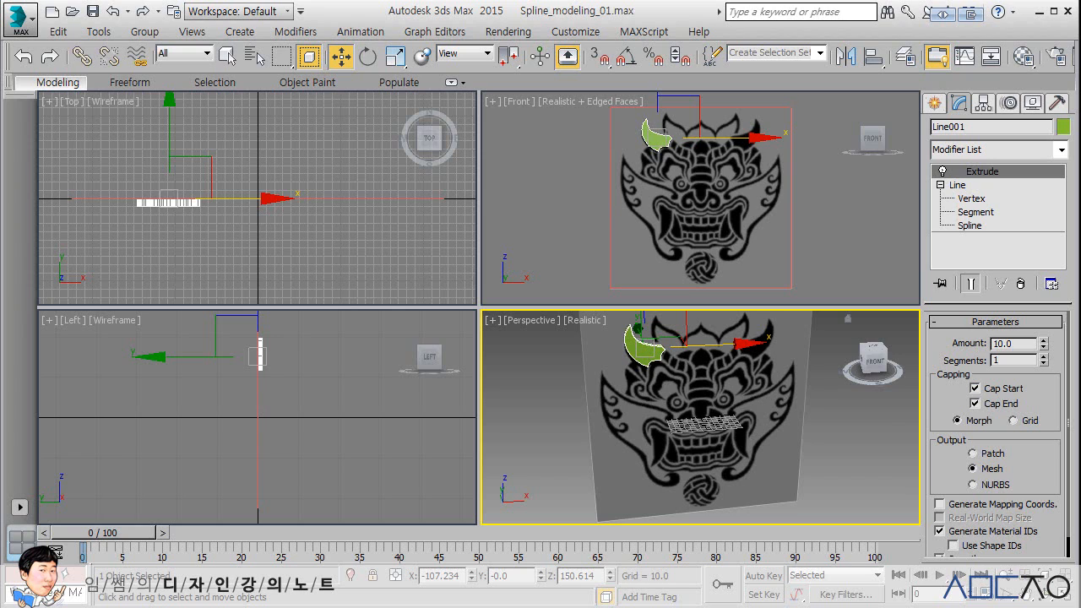
Compare the horn with the artwork in the maximized Front view by switching its Extrude modifier off and on
{"action": "right_click", "coordinate": [835, 217]}
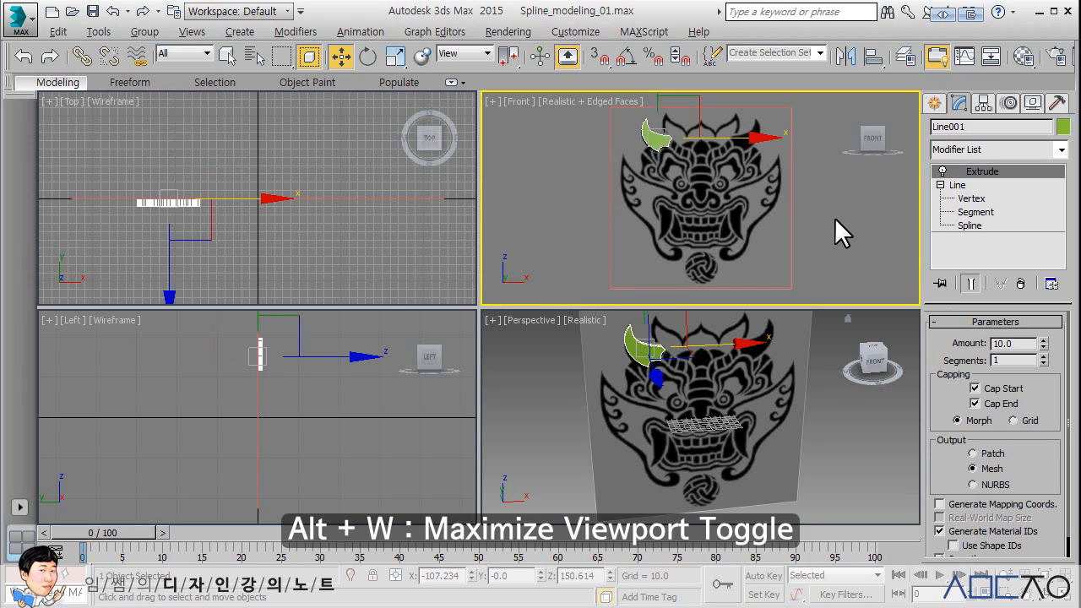
{"action": "key", "text": "alt+w"}
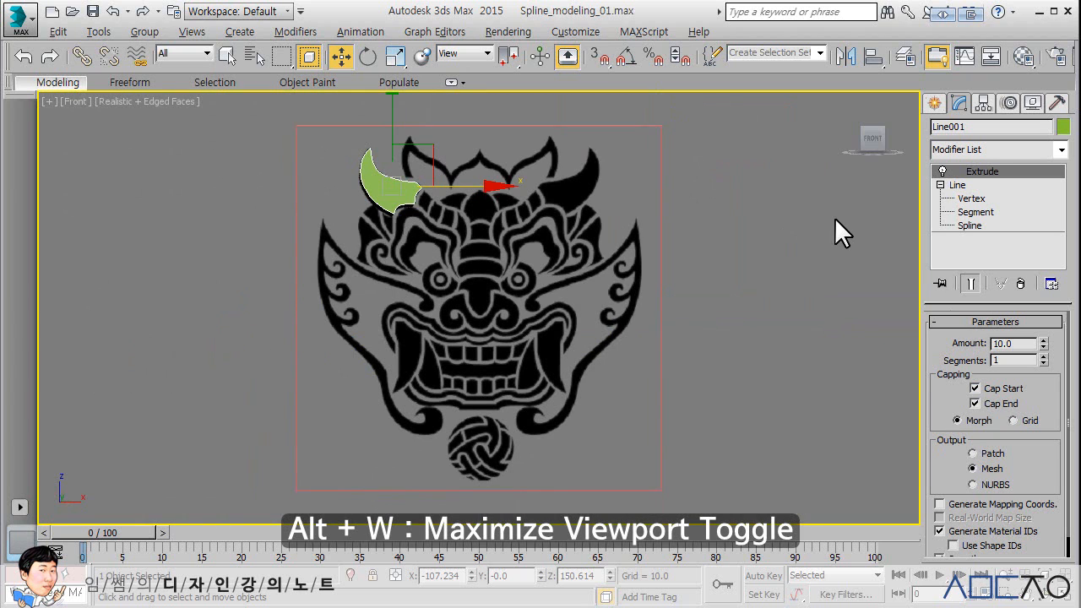
{"action": "scroll", "coordinate": [580, 260], "scroll_direction": "up", "scroll_amount": 8}
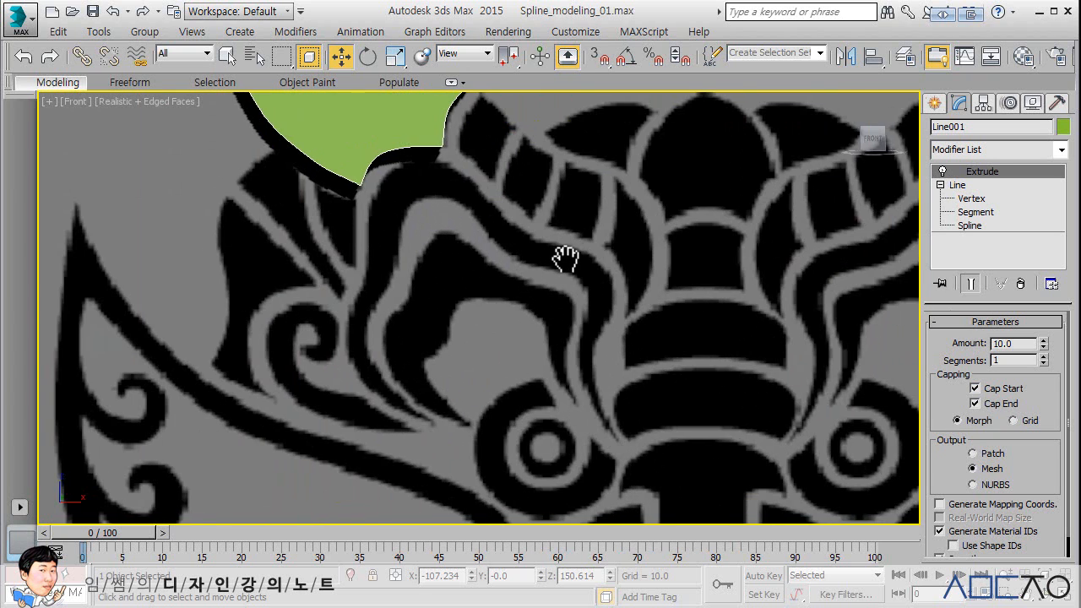
{"action": "mouse_move", "coordinate": [564, 258]}
{"action": "middle_mouse_down"}
{"action": "mouse_move", "coordinate": [590, 253]}
{"action": "mouse_move", "coordinate": [647, 270]}
{"action": "mouse_move", "coordinate": [647, 305]}
{"action": "middle_mouse_up"}
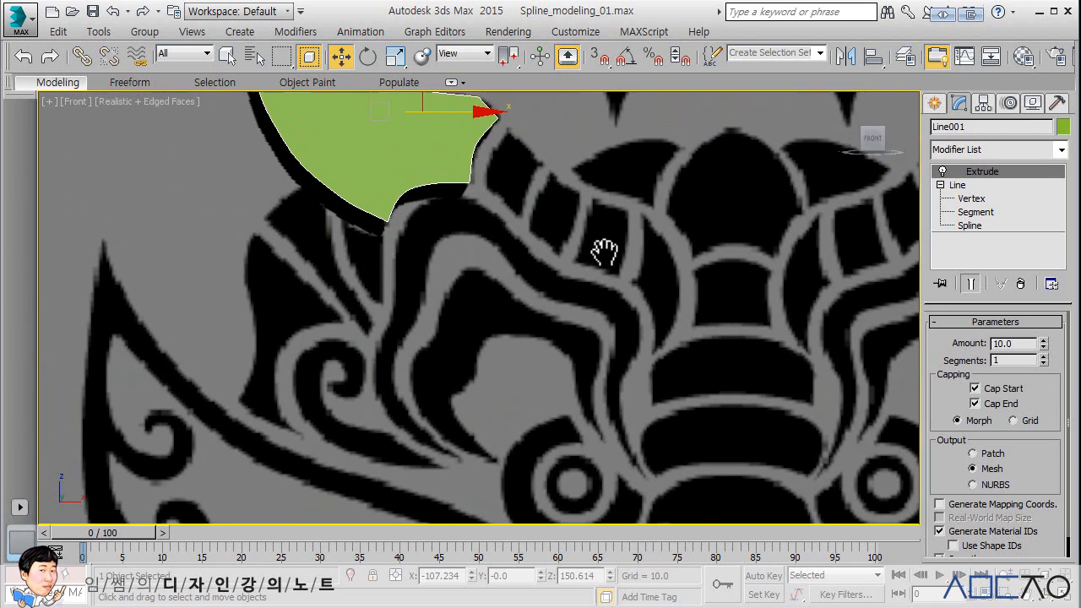
{"action": "middle_click_drag", "start_coordinate": [606, 253], "coordinate": [663, 355]}
{"action": "middle_click_drag", "start_coordinate": [538, 291], "coordinate": [564, 341]}
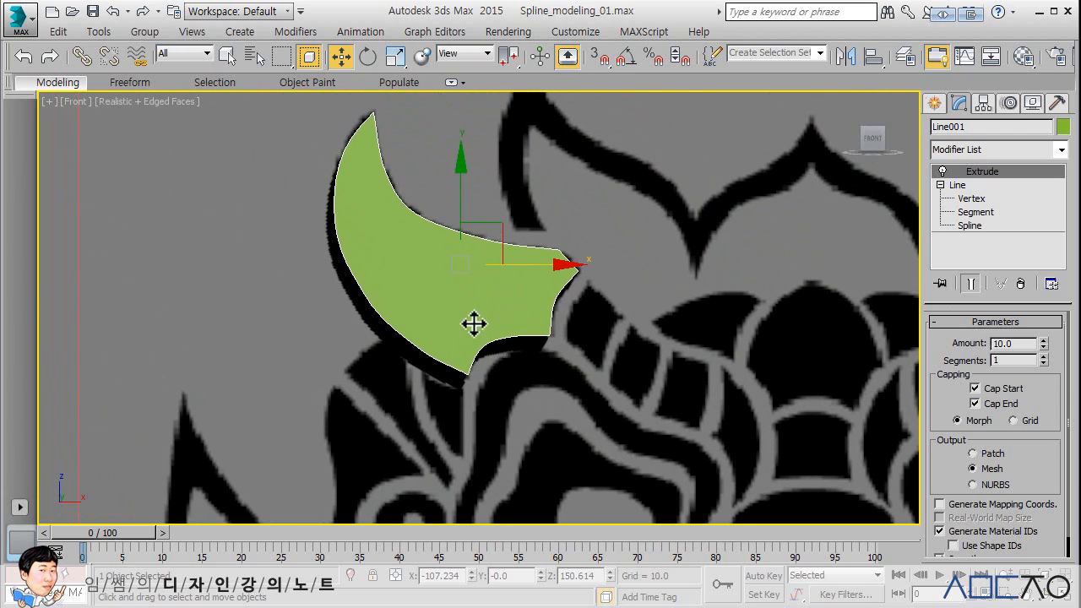
{"action": "left_click", "coordinate": [942, 171]}
{"action": "left_click", "coordinate": [943, 172]}
{"action": "left_click", "coordinate": [943, 171]}
{"action": "left_click", "coordinate": [943, 171]}
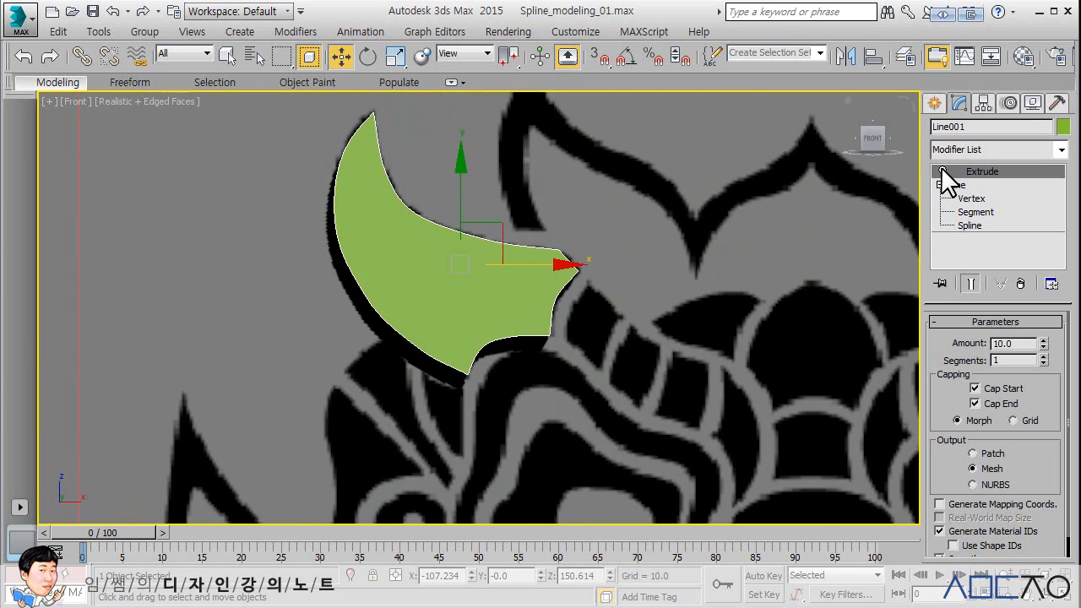
{"action": "left_click", "coordinate": [942, 172]}
{"action": "left_click", "coordinate": [943, 171]}
{"action": "left_click", "coordinate": [943, 172]}
{"action": "left_click", "coordinate": [943, 171]}
{"action": "left_click", "coordinate": [942, 171]}
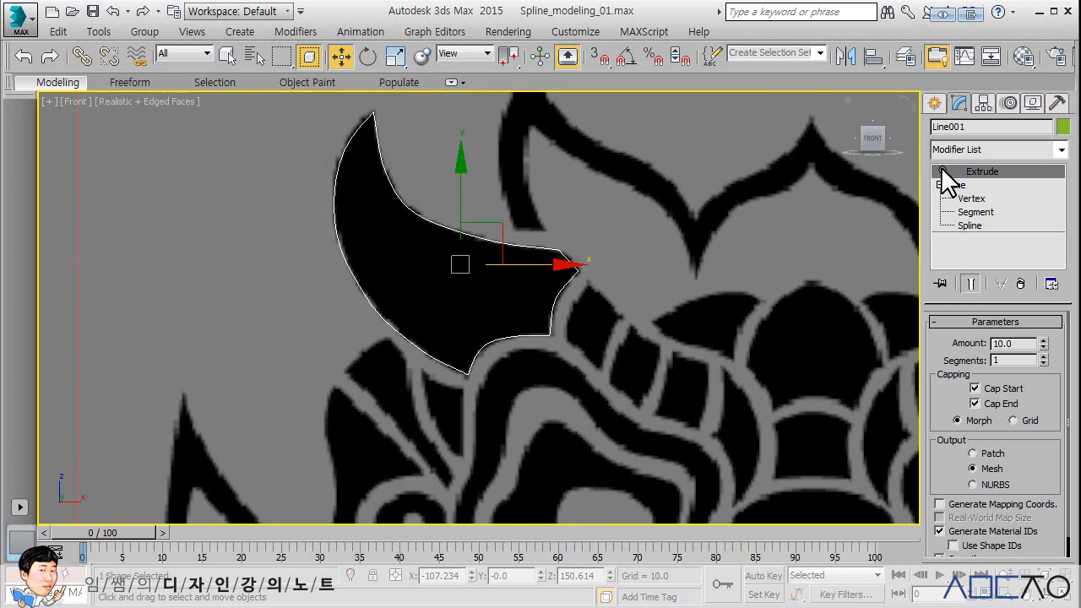
{"action": "left_click", "coordinate": [943, 172]}
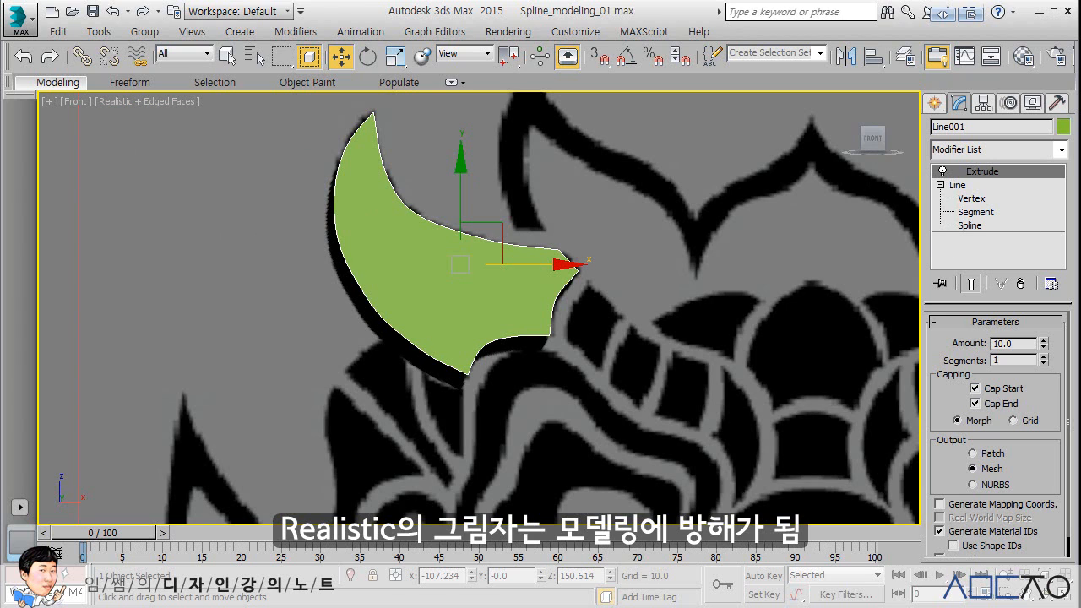
Change the viewport display driver to Legacy Direct3D in the preferences and accept the settings
{"action": "scroll", "coordinate": [752, 274], "scroll_direction": "down", "scroll_amount": 8}
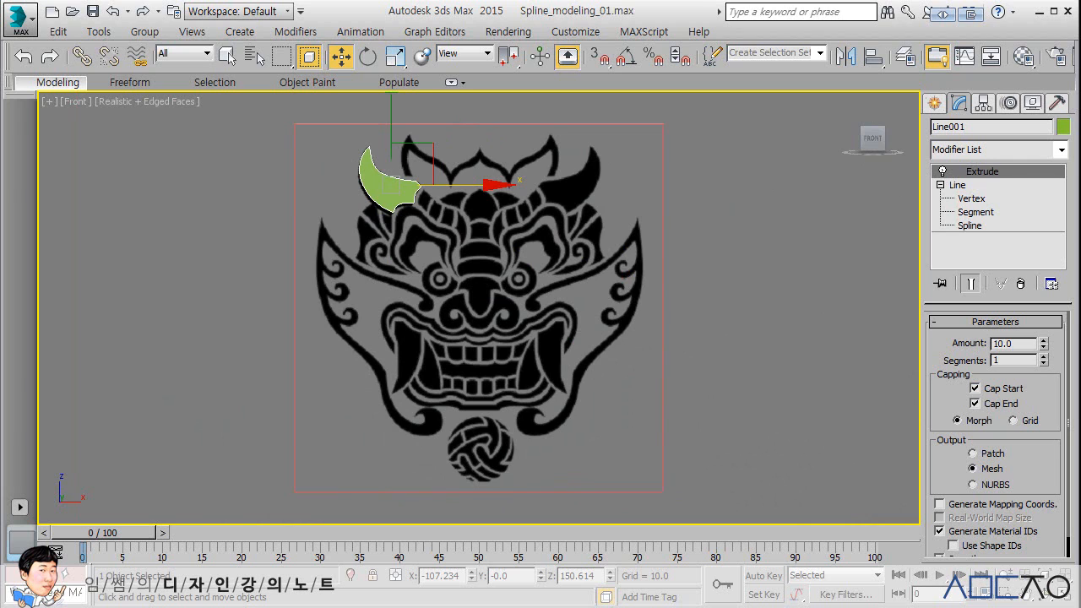
{"action": "left_click", "coordinate": [575, 32]}
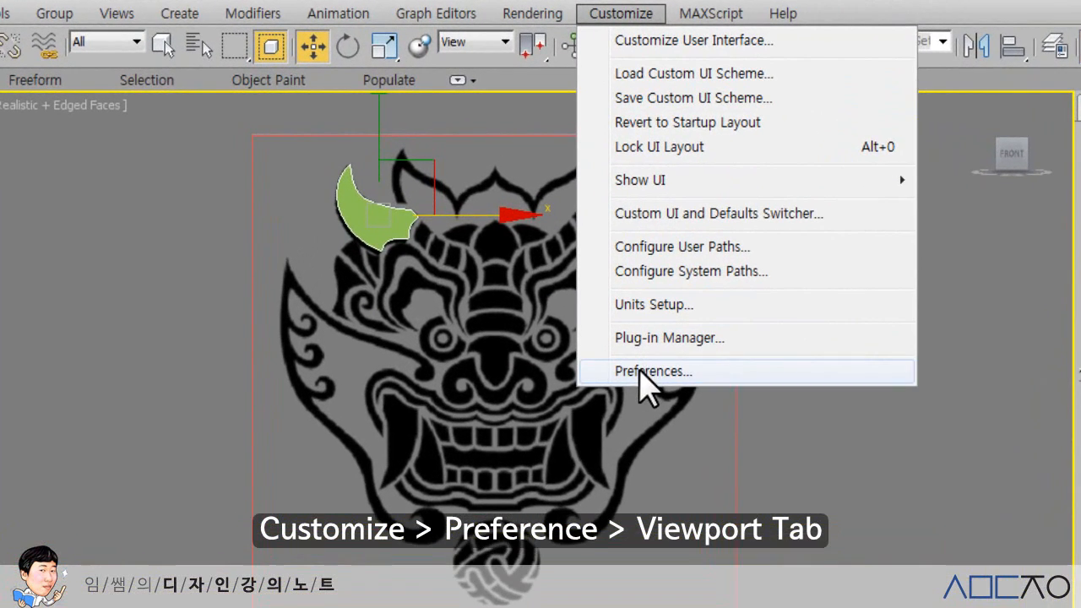
{"action": "left_click", "coordinate": [646, 372]}
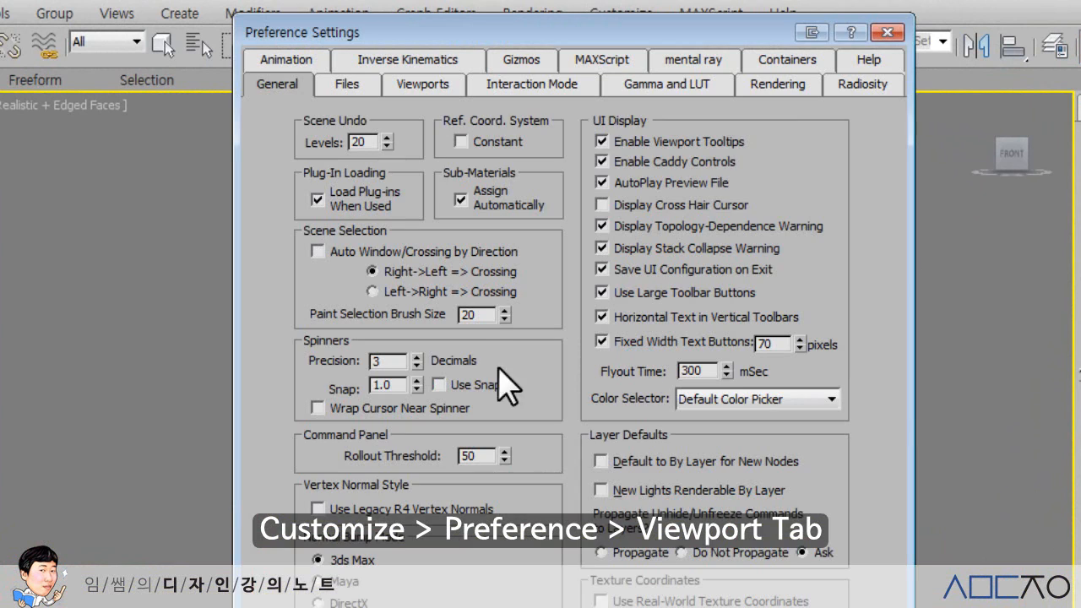
{"action": "left_click", "coordinate": [427, 87]}
{"action": "left_click", "coordinate": [371, 482]}
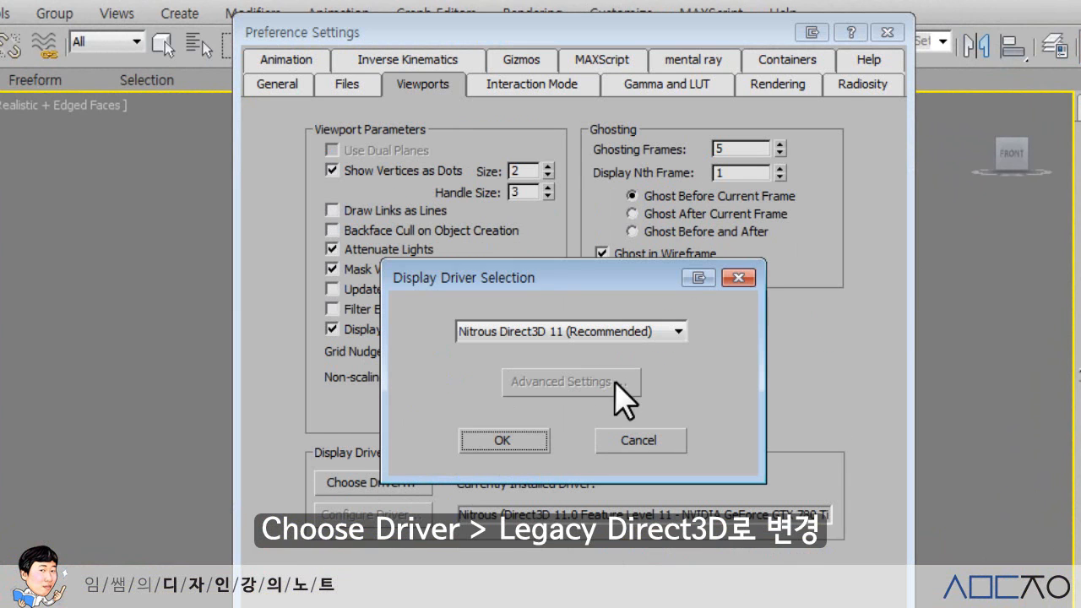
{"action": "left_click", "coordinate": [602, 331]}
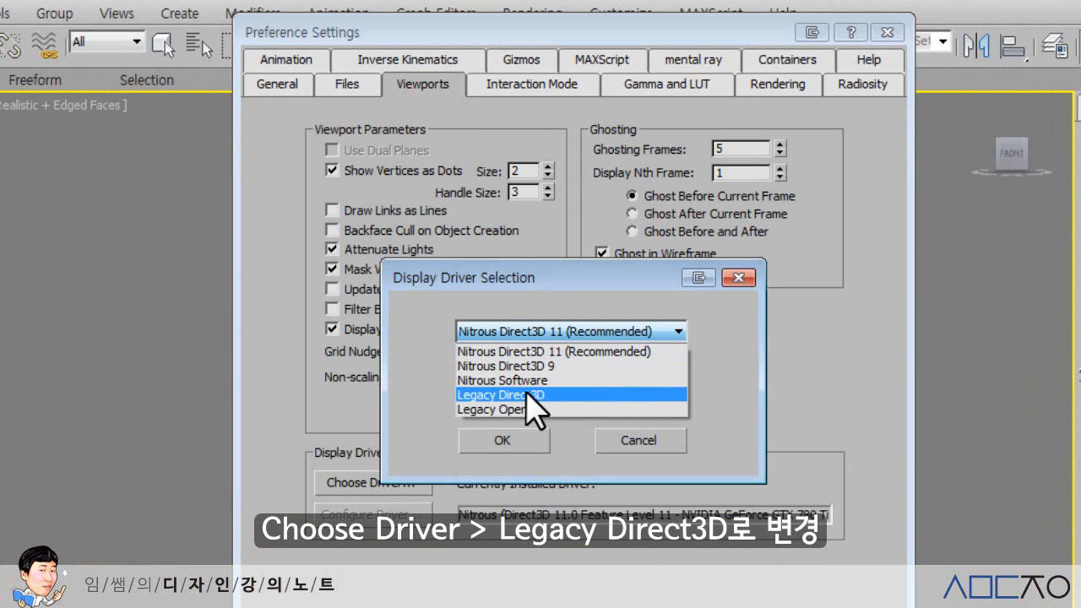
{"action": "left_click", "coordinate": [475, 395]}
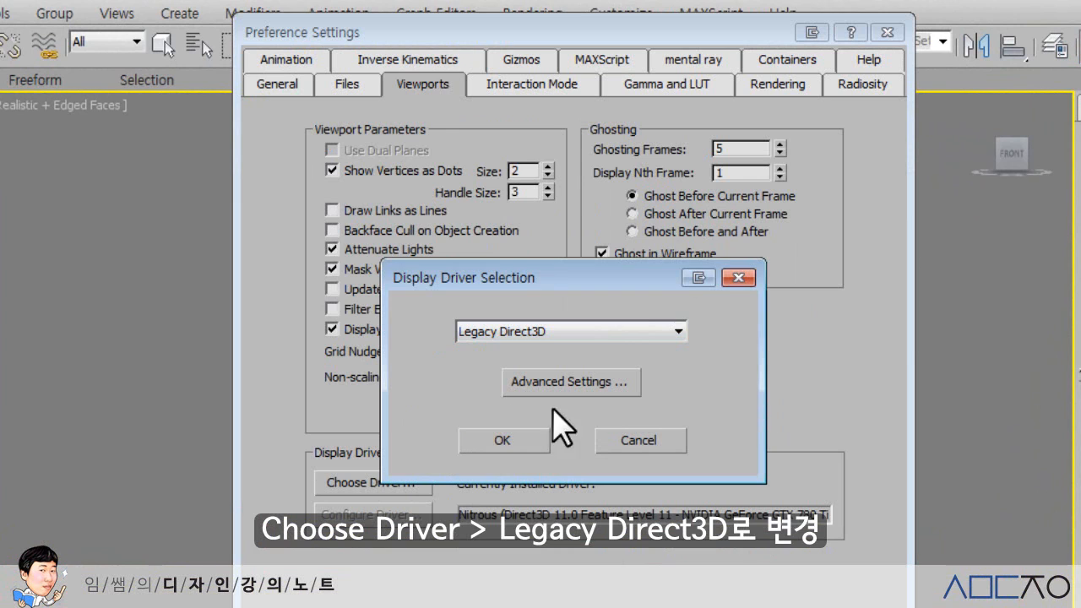
{"action": "left_click", "coordinate": [498, 439]}
{"action": "key", "text": "Return"}
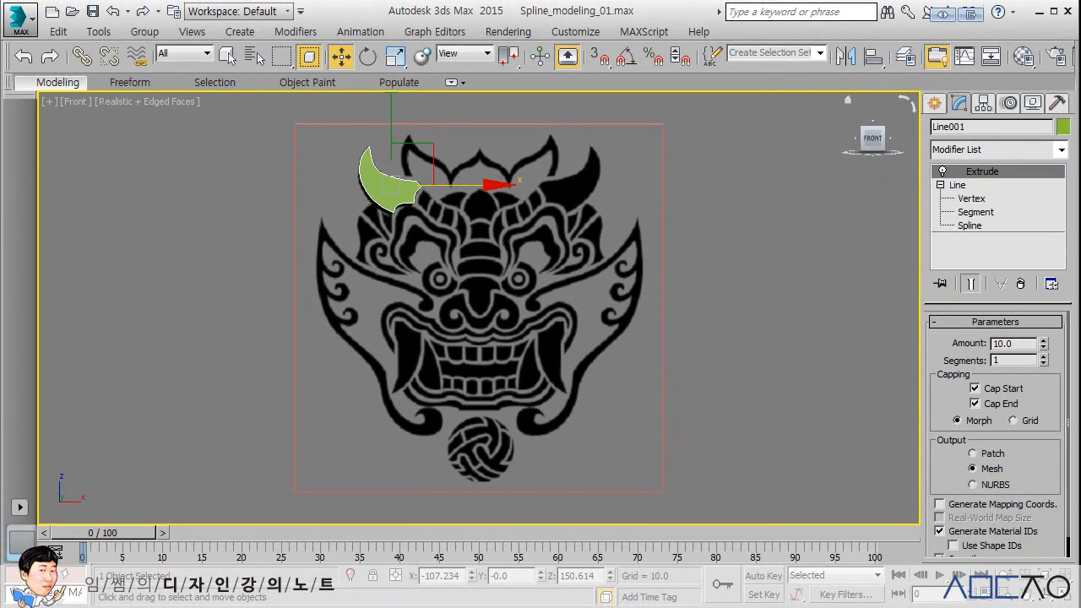
Restart 3ds Max and reopen the scene Spline_modeling_01 from the desktop
{"action": "left_click", "coordinate": [1071, 11]}
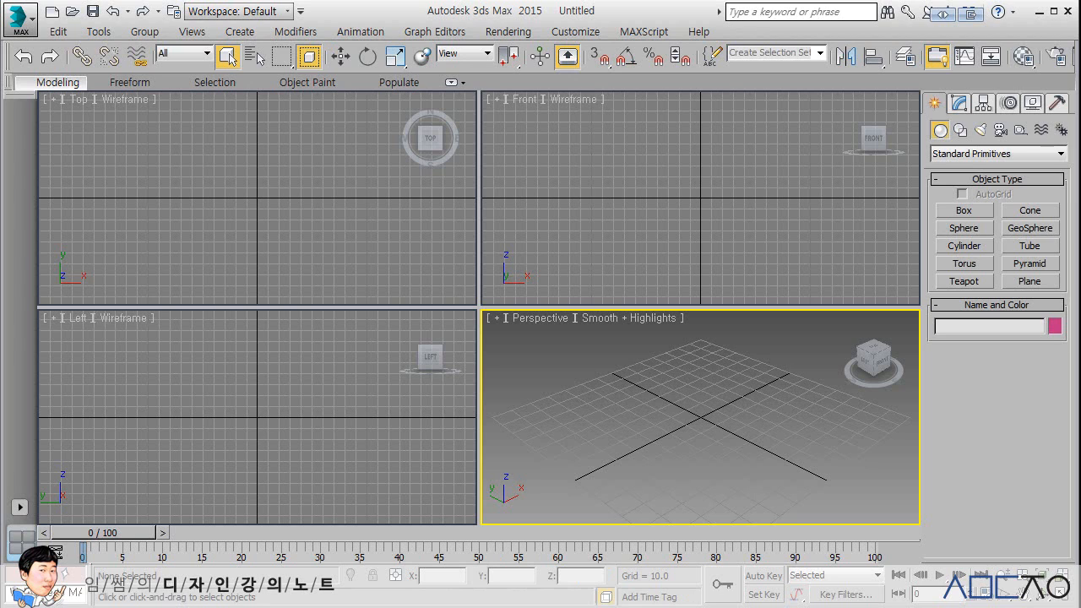
{"action": "left_click", "coordinate": [20, 27]}
{"action": "left_click", "coordinate": [52, 135]}
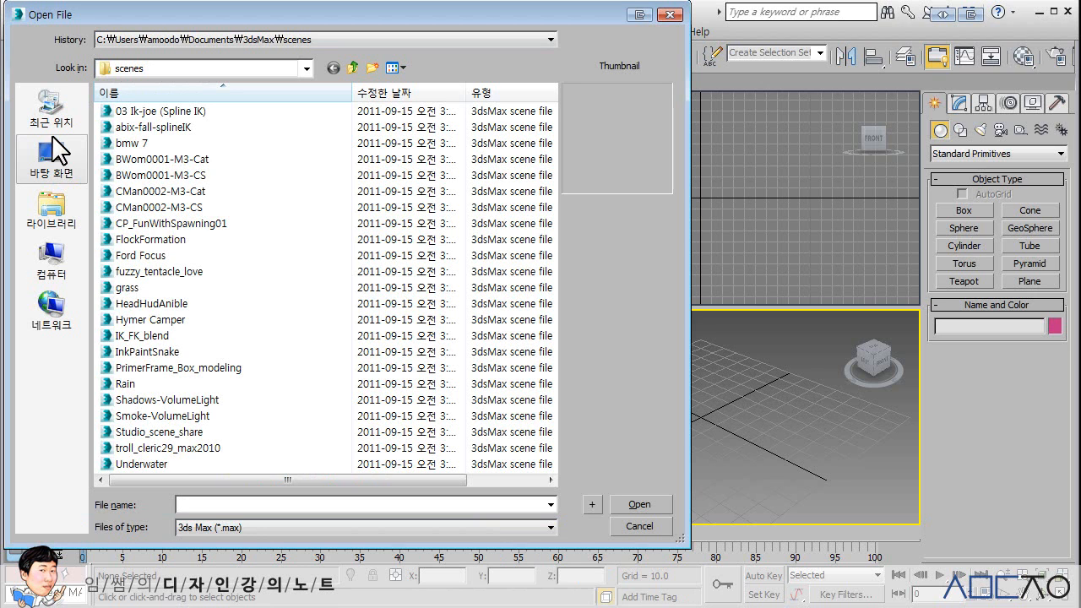
{"action": "left_click", "coordinate": [52, 159]}
{"action": "left_click", "coordinate": [166, 245]}
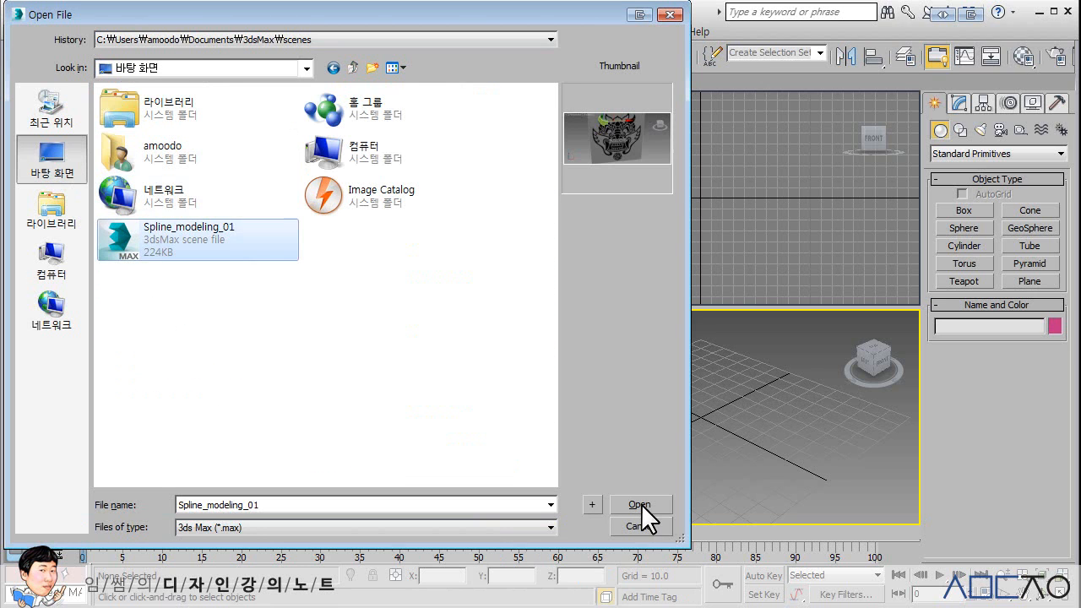
{"action": "left_click", "coordinate": [641, 503]}
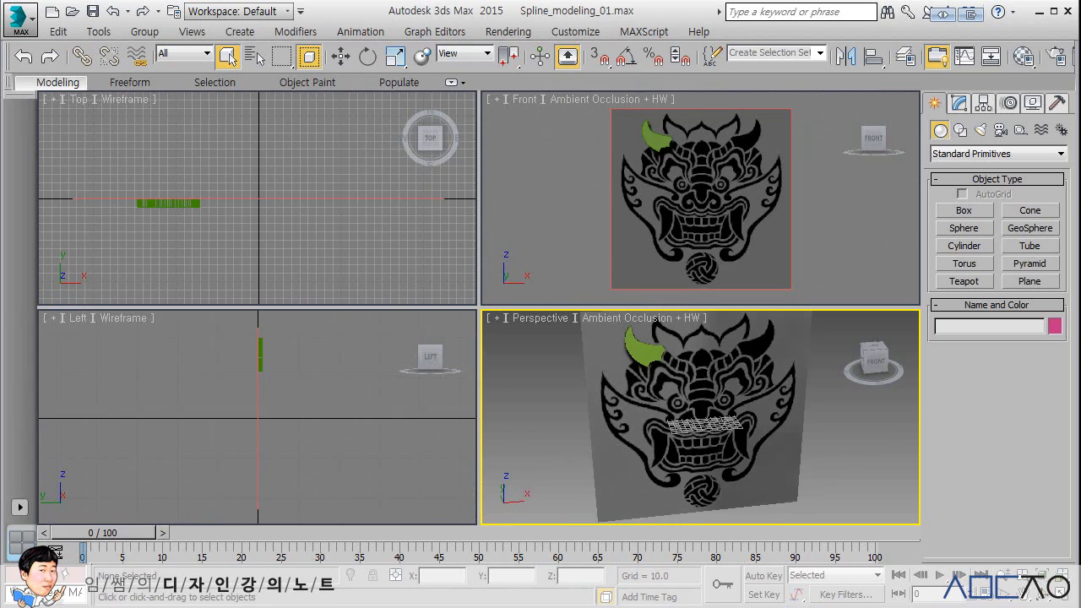
Maximize the Front view and select the extruded left horn to show its modifiers
{"action": "left_click", "coordinate": [583, 210]}
{"action": "key", "text": "alt+w"}
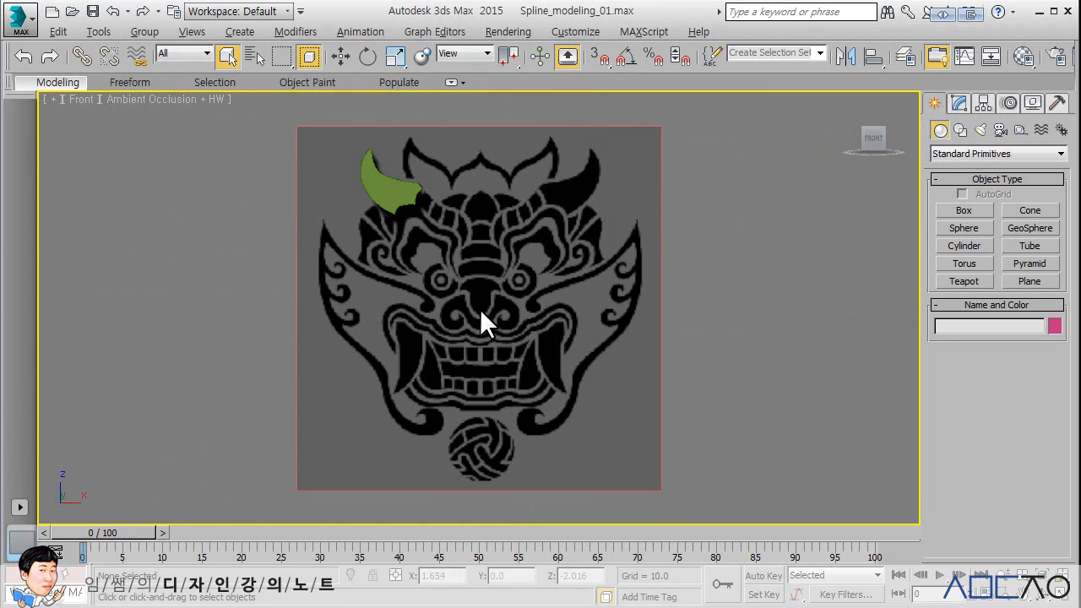
{"action": "middle_click_drag", "start_coordinate": [433, 216], "coordinate": [477, 265]}
{"action": "scroll", "coordinate": [477, 265], "scroll_direction": "up", "scroll_amount": 2}
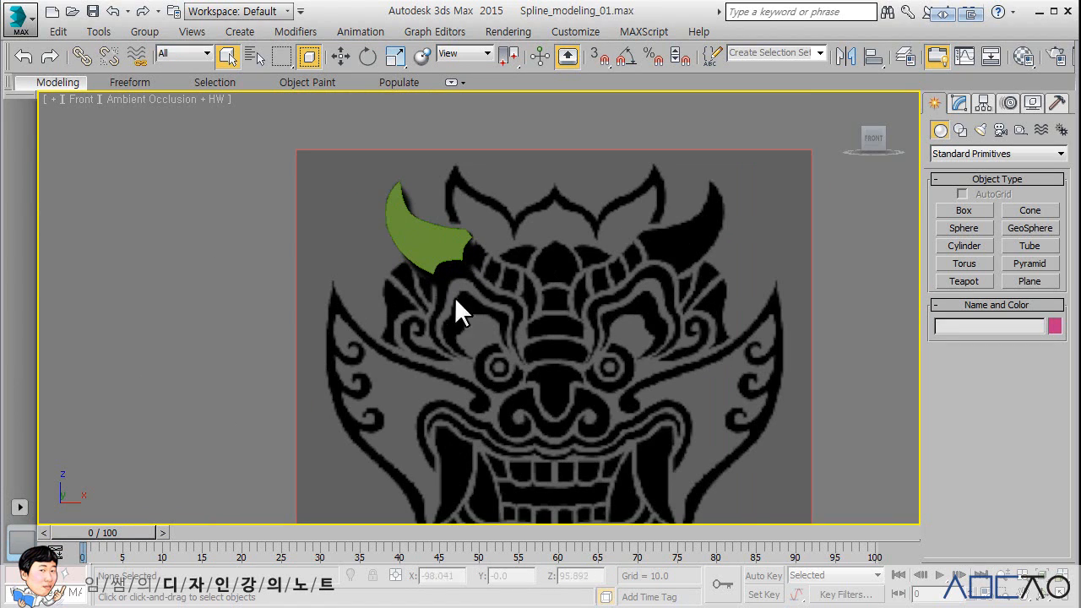
{"action": "left_click", "coordinate": [959, 102]}
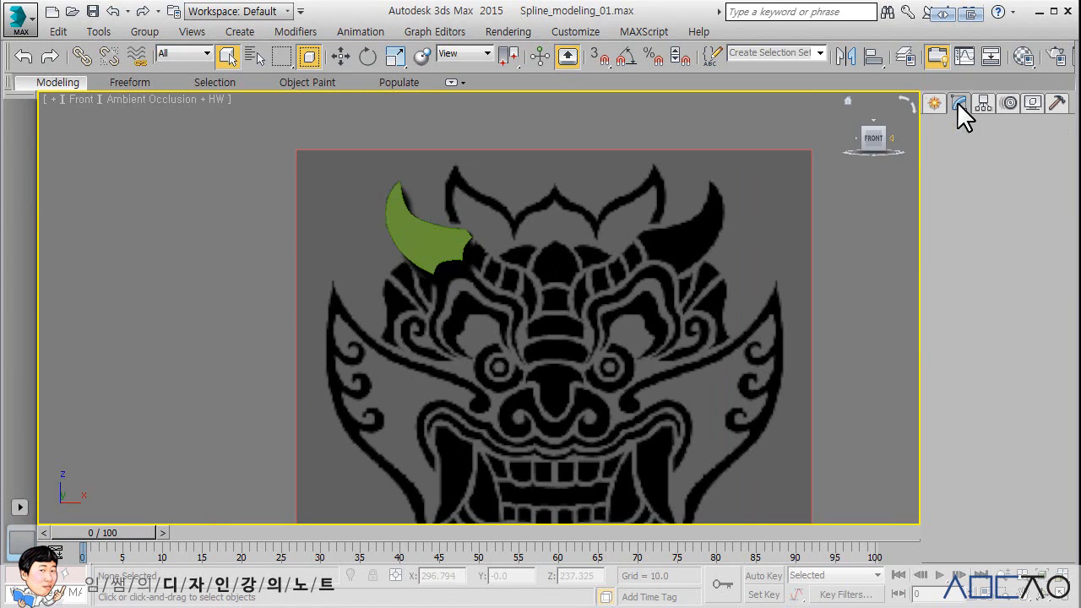
{"action": "left_click", "coordinate": [470, 233]}
Switch the horn's Extrude modifier off and on repeatedly to compare its outline with the artwork, leaving it on
{"action": "left_click", "coordinate": [944, 171]}
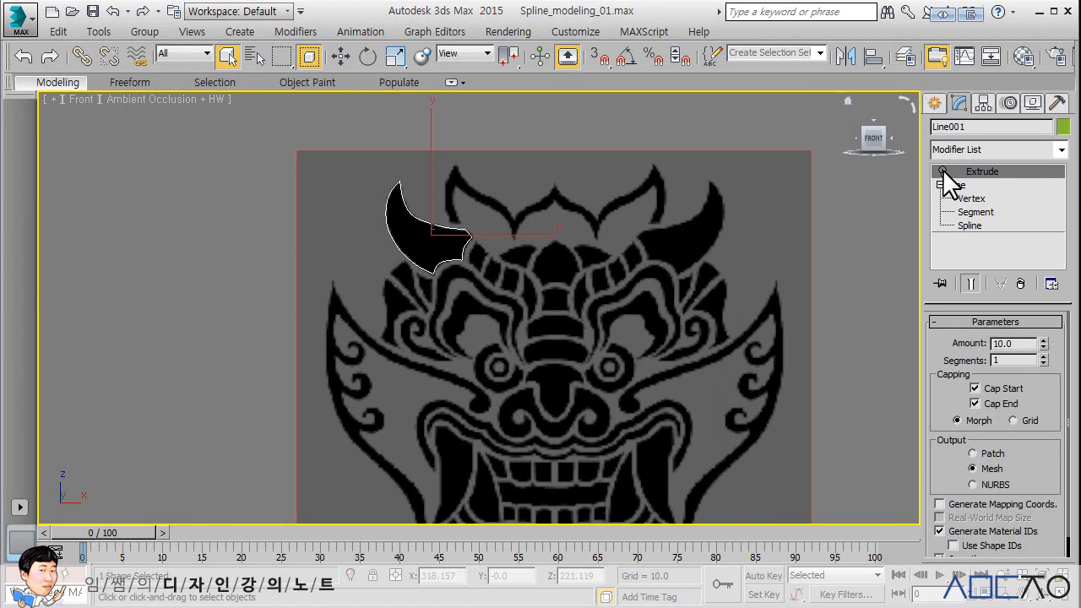
{"action": "left_click", "coordinate": [943, 171]}
{"action": "left_click", "coordinate": [944, 170]}
{"action": "left_click", "coordinate": [944, 171]}
{"action": "left_click", "coordinate": [944, 170]}
{"action": "left_click", "coordinate": [944, 170]}
{"action": "left_click", "coordinate": [944, 171]}
{"action": "left_click", "coordinate": [943, 171]}
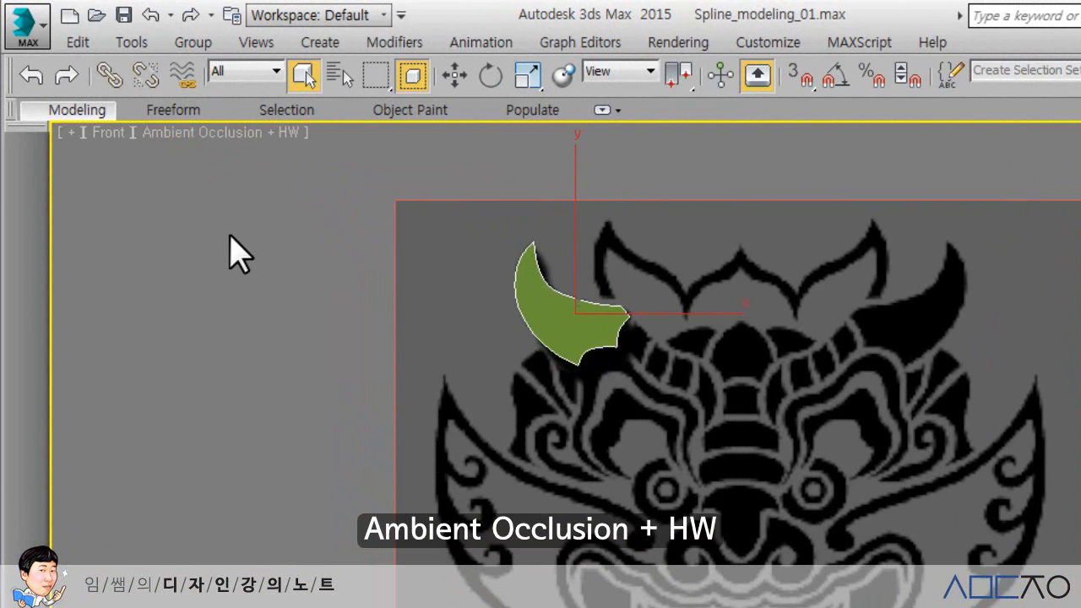
Disable Ambient Occlusion and Shadows for the Front viewport
{"action": "left_click", "coordinate": [217, 133]}
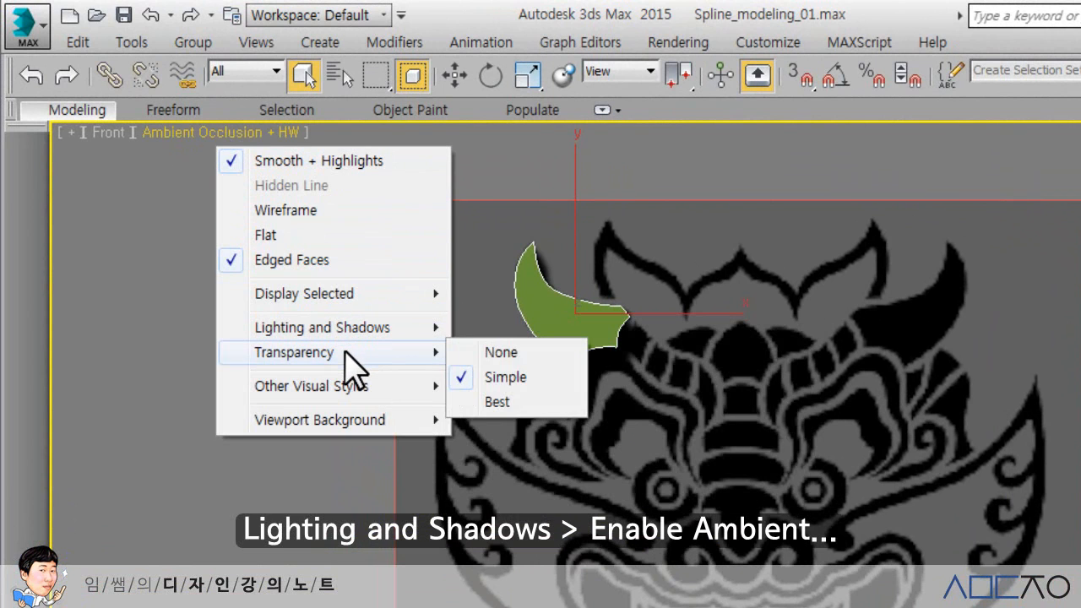
{"action": "mouse_move", "coordinate": [423, 322]}
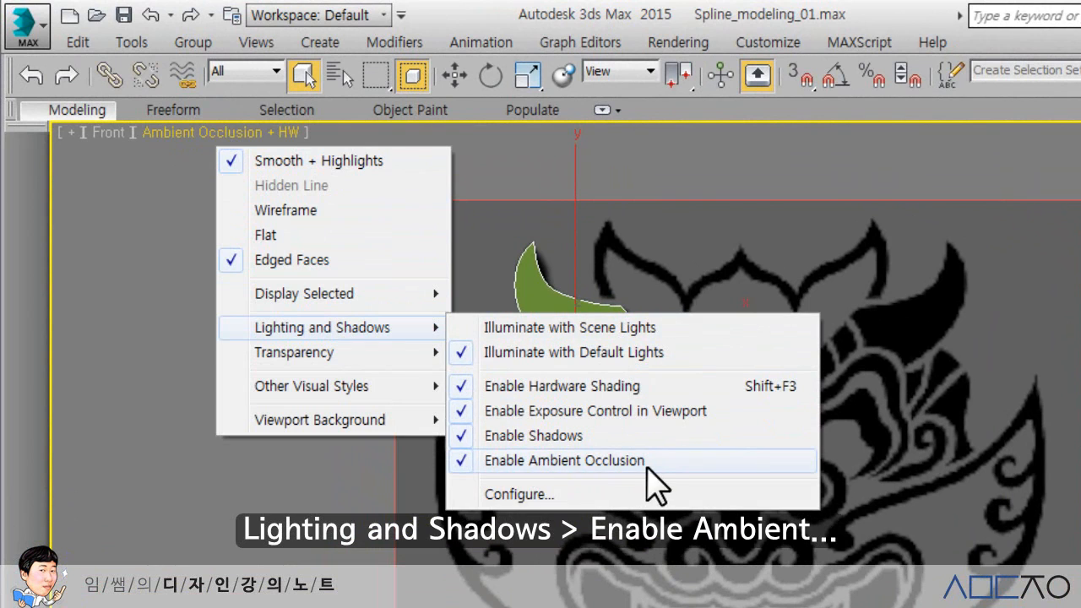
{"action": "left_click", "coordinate": [592, 463]}
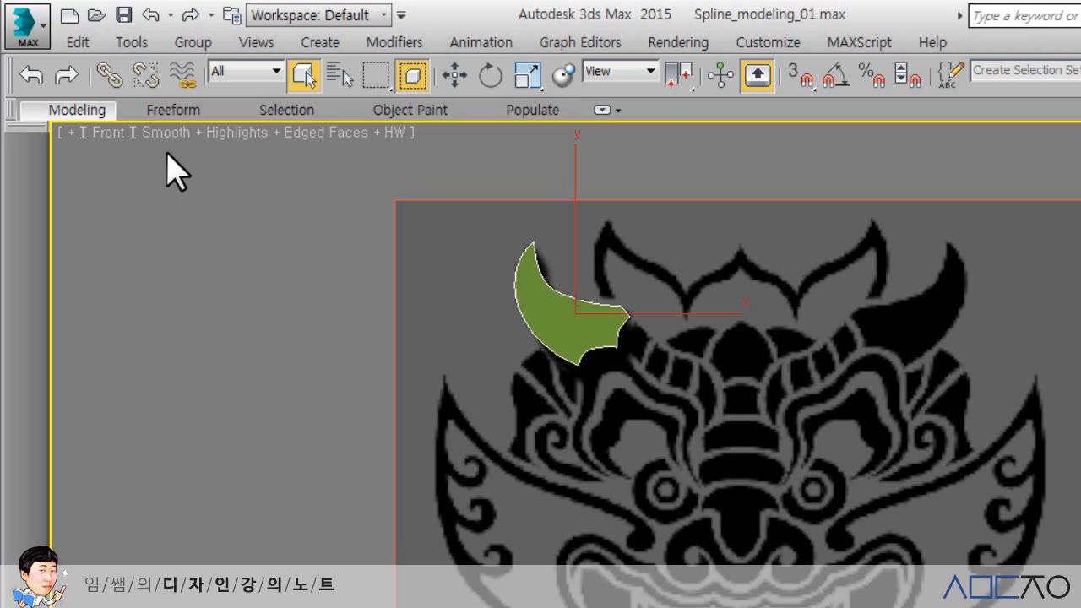
{"action": "left_click", "coordinate": [201, 137]}
{"action": "mouse_move", "coordinate": [293, 329]}
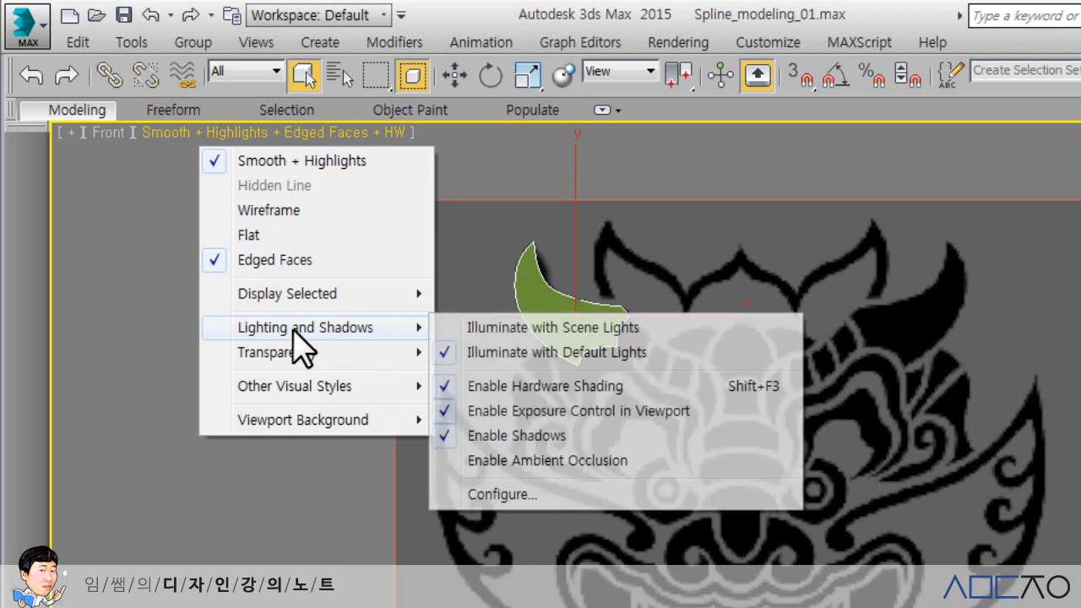
{"action": "mouse_move", "coordinate": [299, 355]}
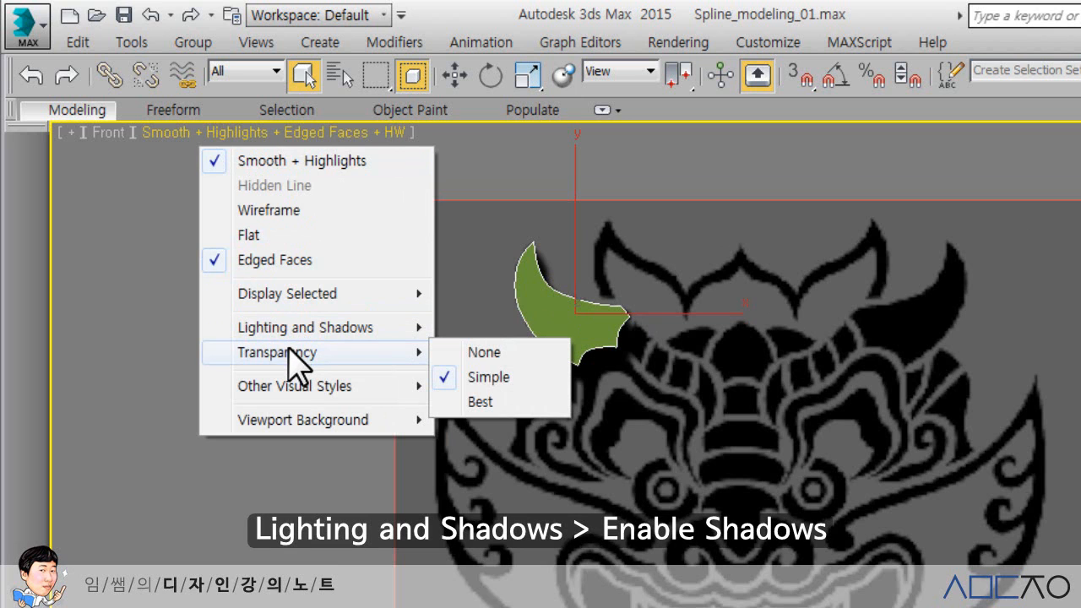
{"action": "mouse_move", "coordinate": [380, 332]}
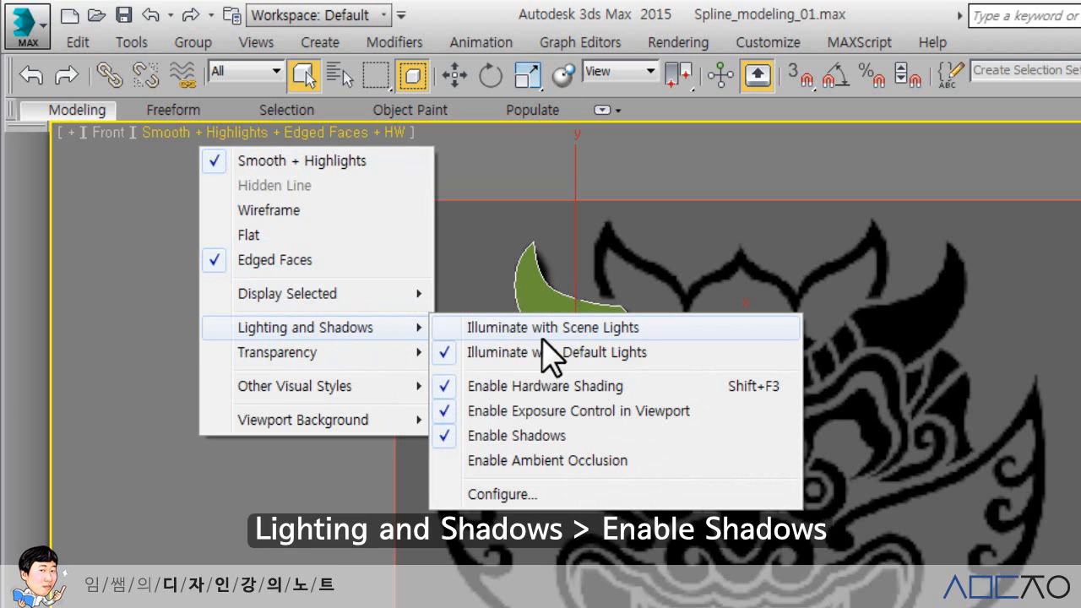
{"action": "left_click", "coordinate": [576, 435]}
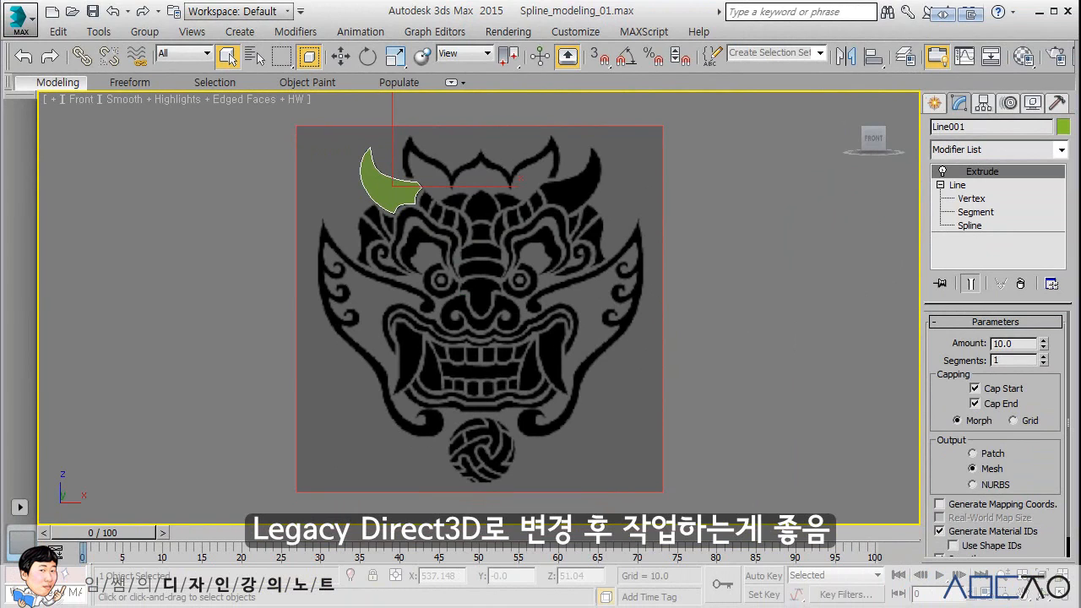
Trace an open four-vertex Corner-type line along the lower outer edge of the dark shape around the left eye
{"action": "key", "text": "w"}
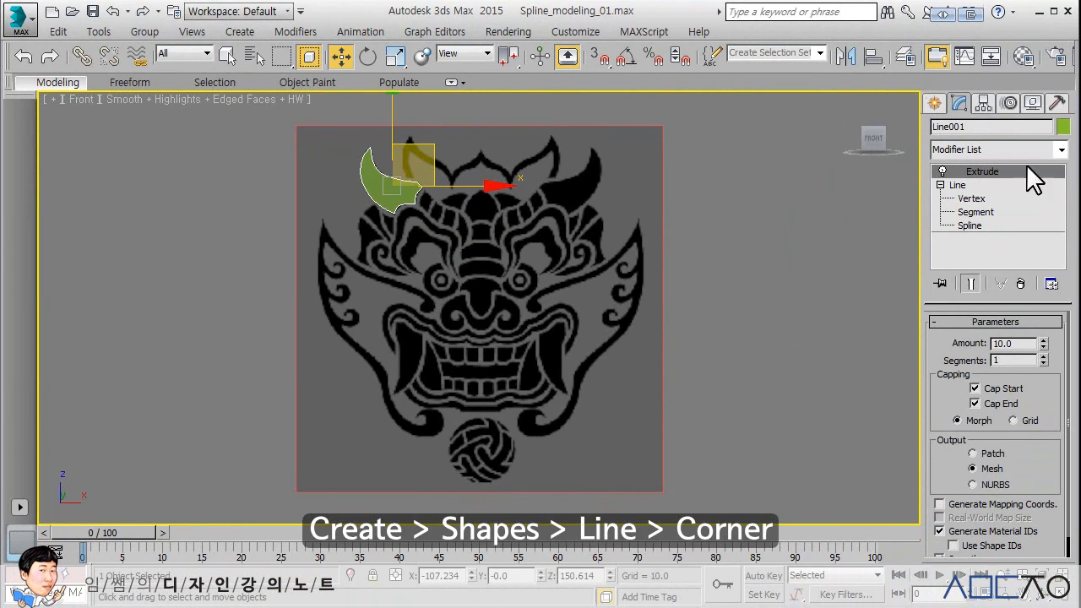
{"action": "left_click", "coordinate": [934, 103]}
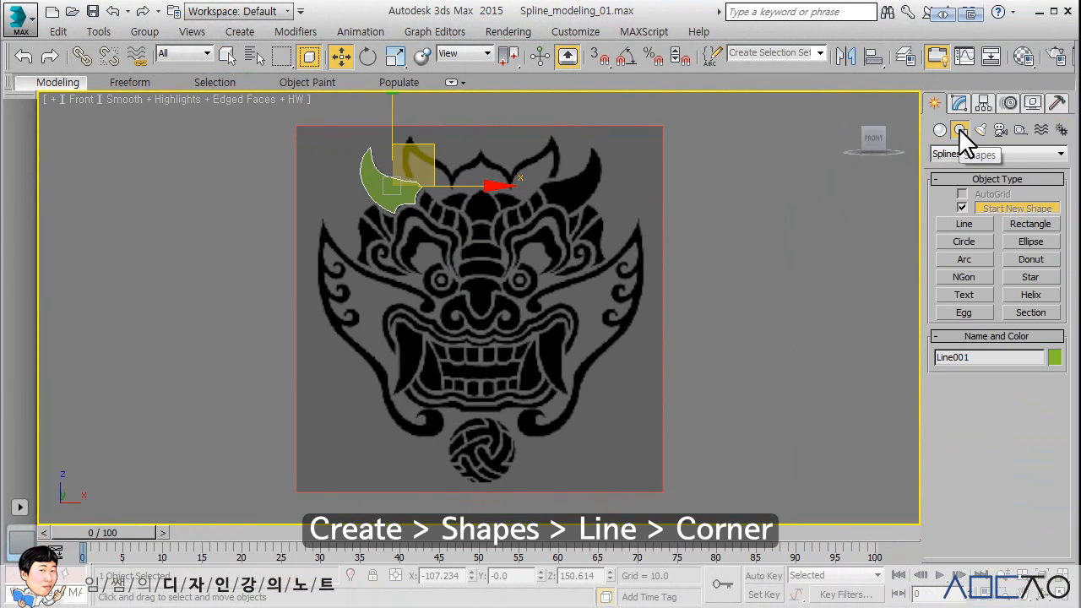
{"action": "left_click", "coordinate": [984, 223]}
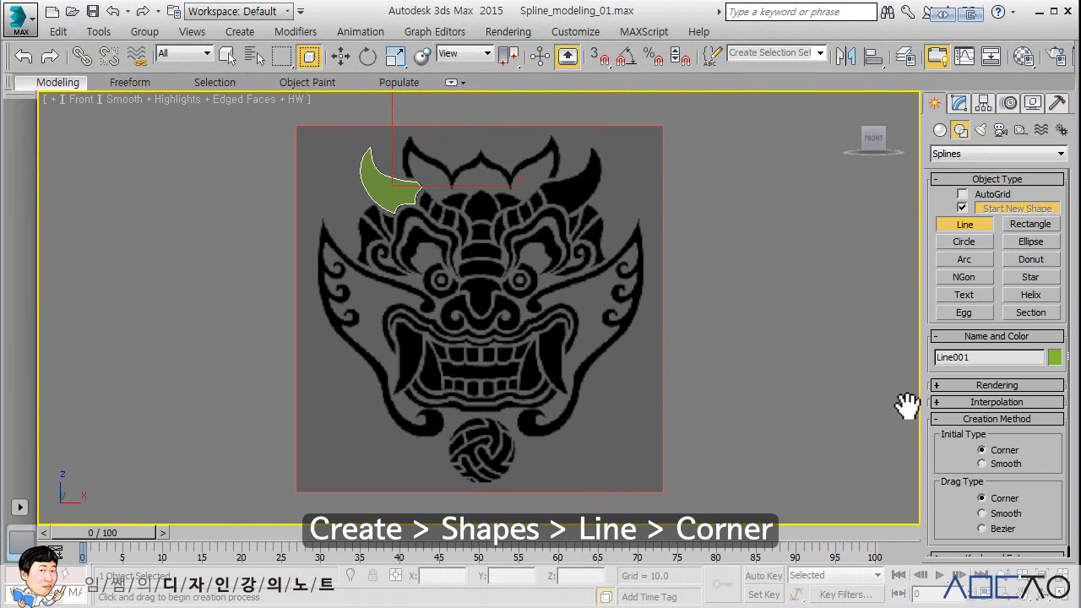
{"action": "scroll", "coordinate": [527, 289], "scroll_direction": "up", "scroll_amount": 10}
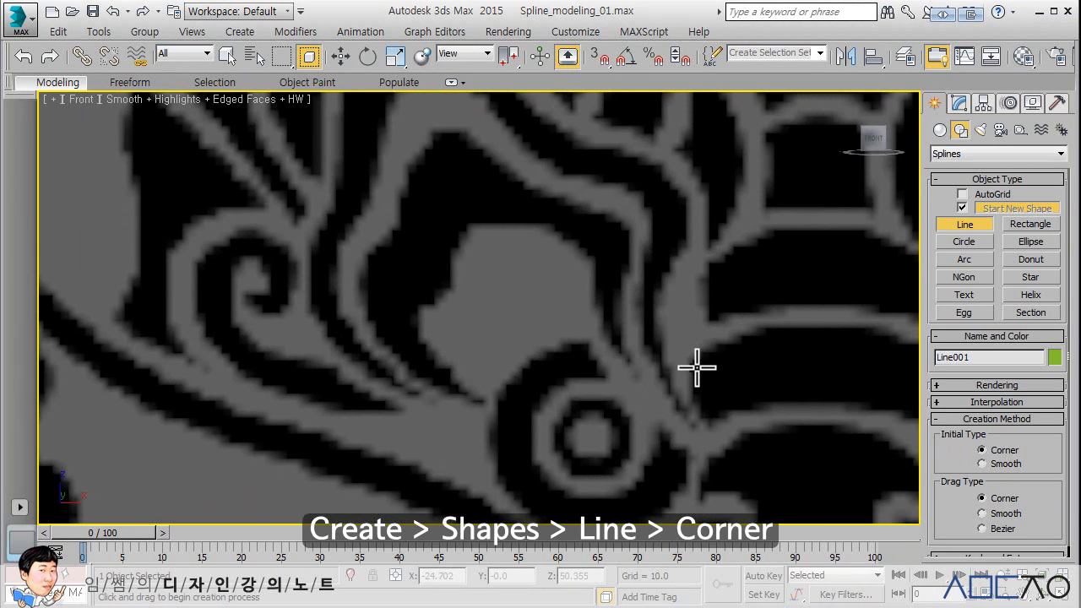
{"action": "left_click", "coordinate": [478, 403]}
{"action": "left_click", "coordinate": [399, 357]}
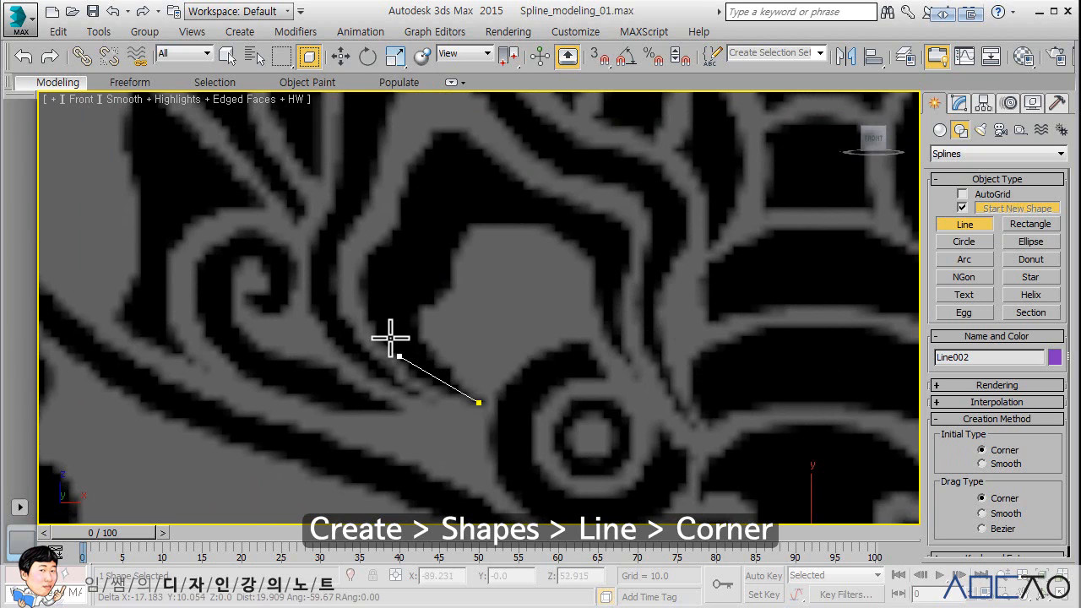
{"action": "left_click", "coordinate": [369, 306]}
{"action": "left_click", "coordinate": [366, 256]}
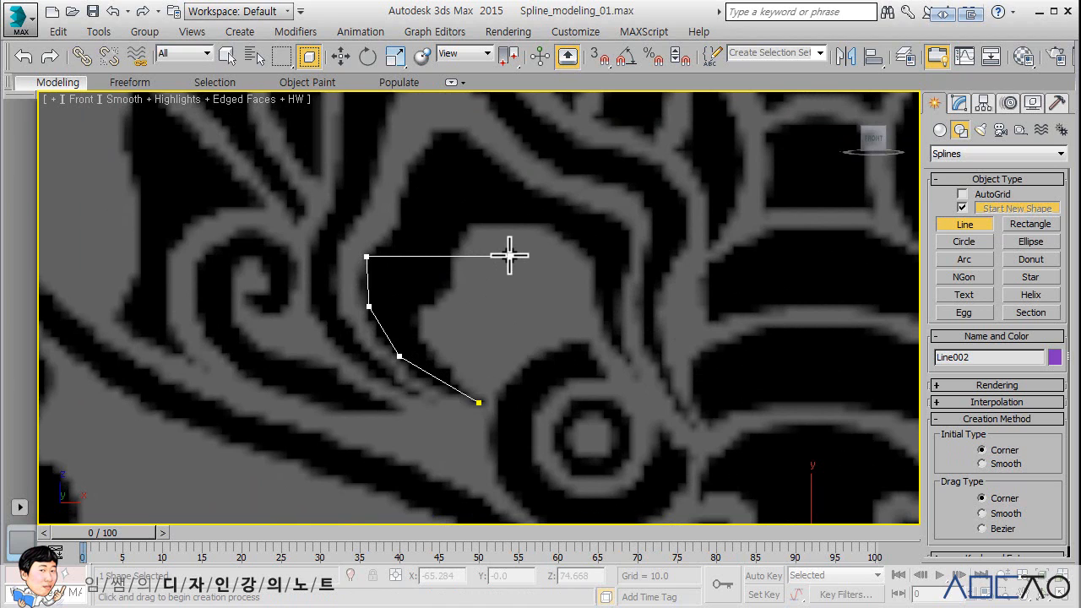
{"action": "right_click", "coordinate": [511, 255]}
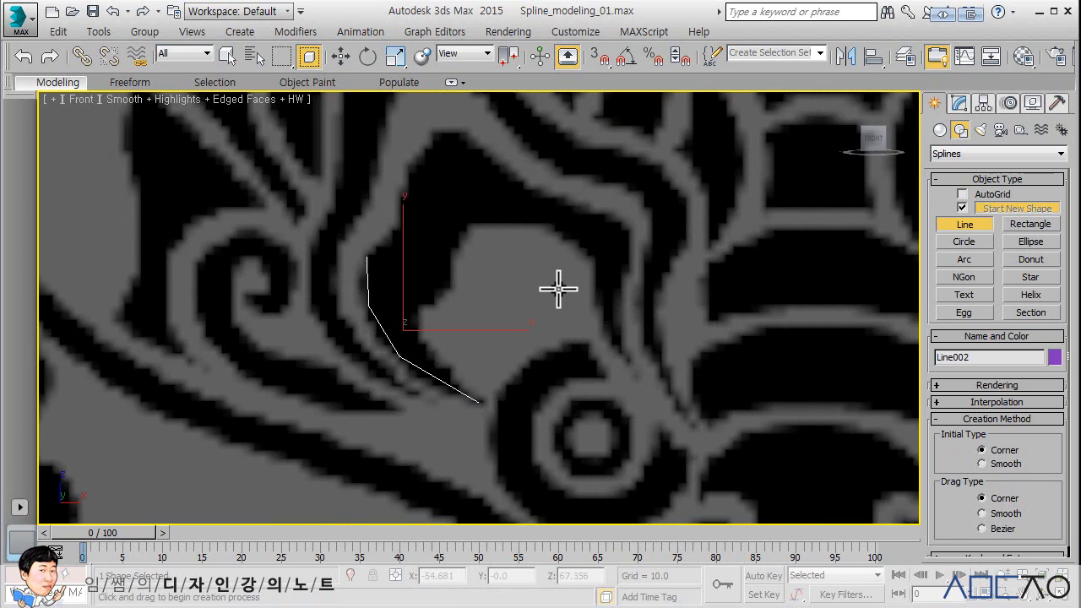
Draw a separate four-vertex line from the first line's upper end up along the eye shape's edge, and delete it
{"action": "left_click", "coordinate": [368, 256]}
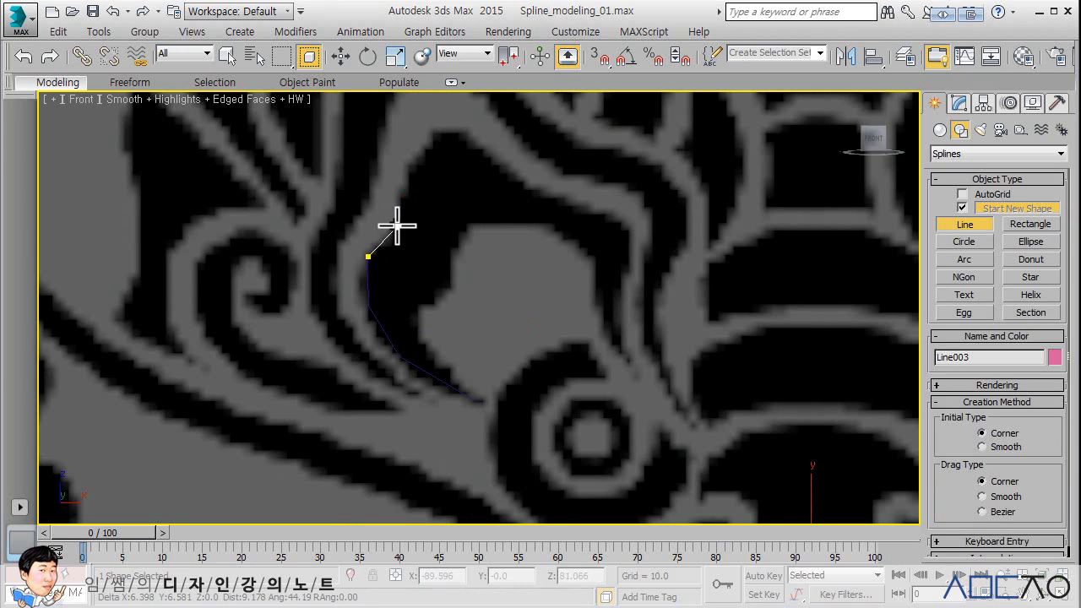
{"action": "left_click", "coordinate": [398, 225]}
{"action": "left_click", "coordinate": [406, 181]}
{"action": "left_click", "coordinate": [439, 136]}
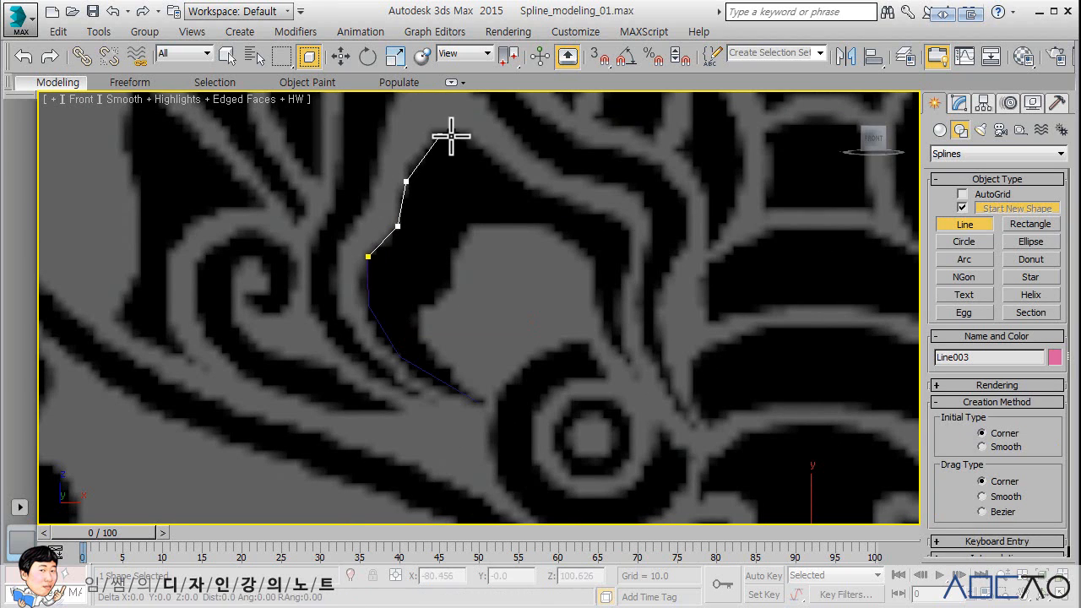
{"action": "right_click", "coordinate": [467, 139]}
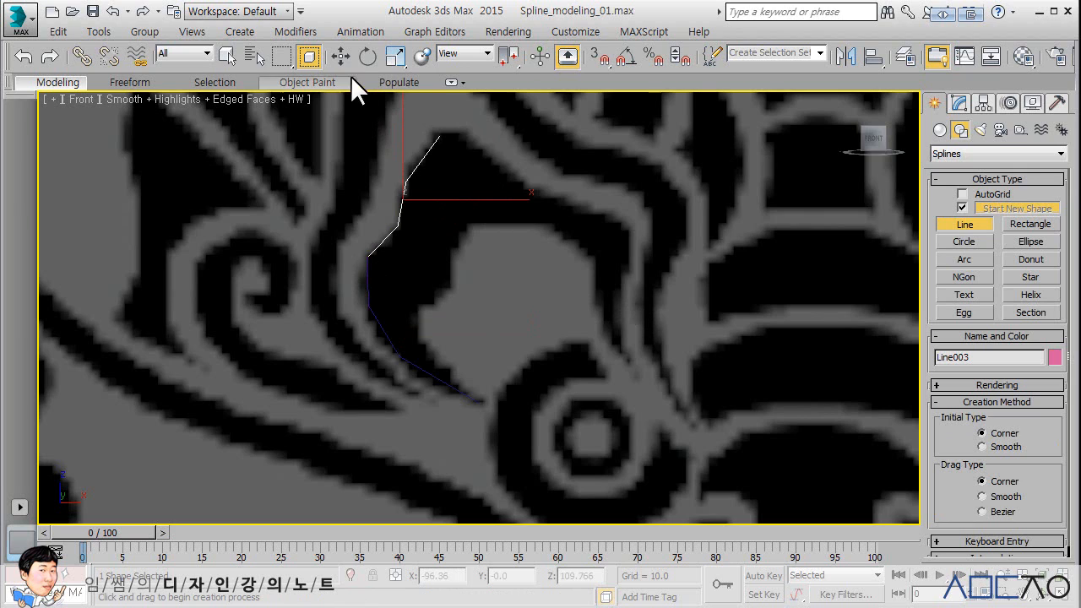
{"action": "left_click", "coordinate": [340, 56]}
{"action": "key", "text": "Delete"}
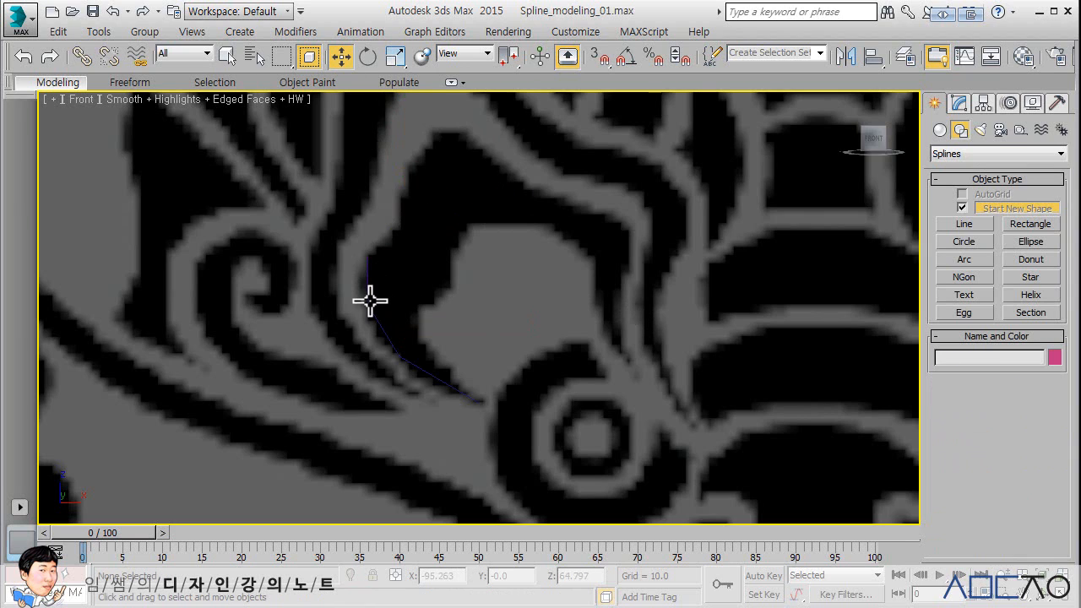
Trace a new open four-vertex Corner-type line from the lower tip up the outer left edge of the dark eye shape
{"action": "left_click", "coordinate": [955, 223]}
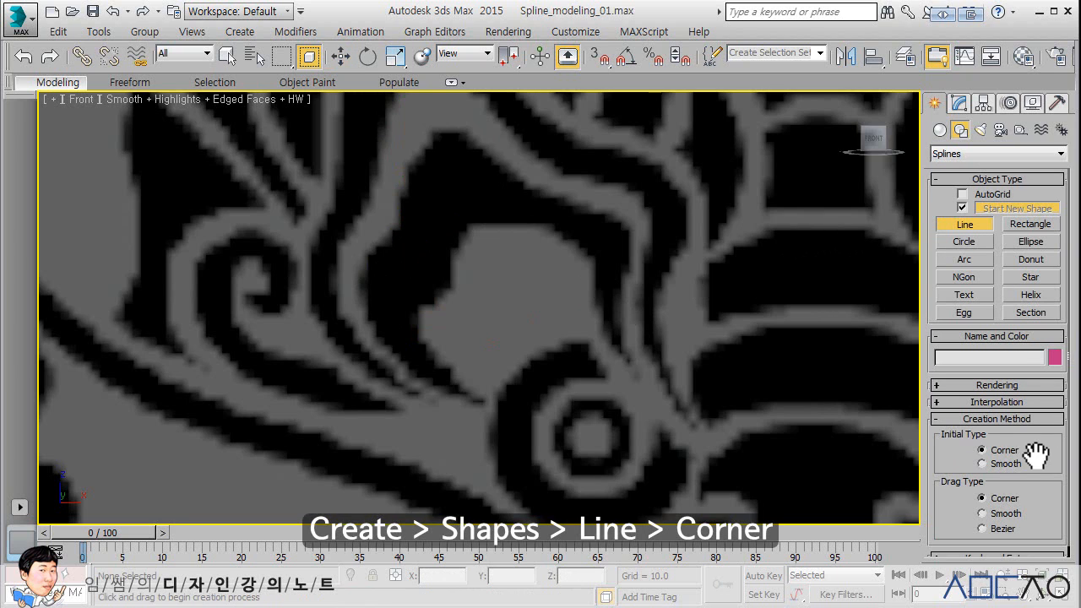
{"action": "left_click", "coordinate": [478, 403]}
{"action": "left_click", "coordinate": [397, 358]}
{"action": "left_click", "coordinate": [362, 307]}
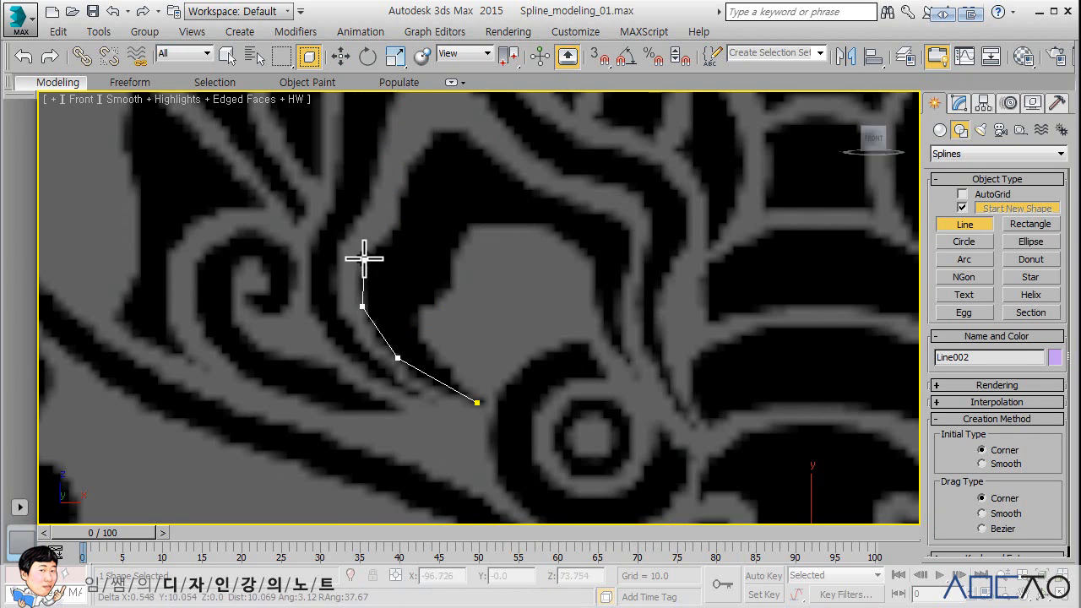
{"action": "left_click", "coordinate": [363, 255]}
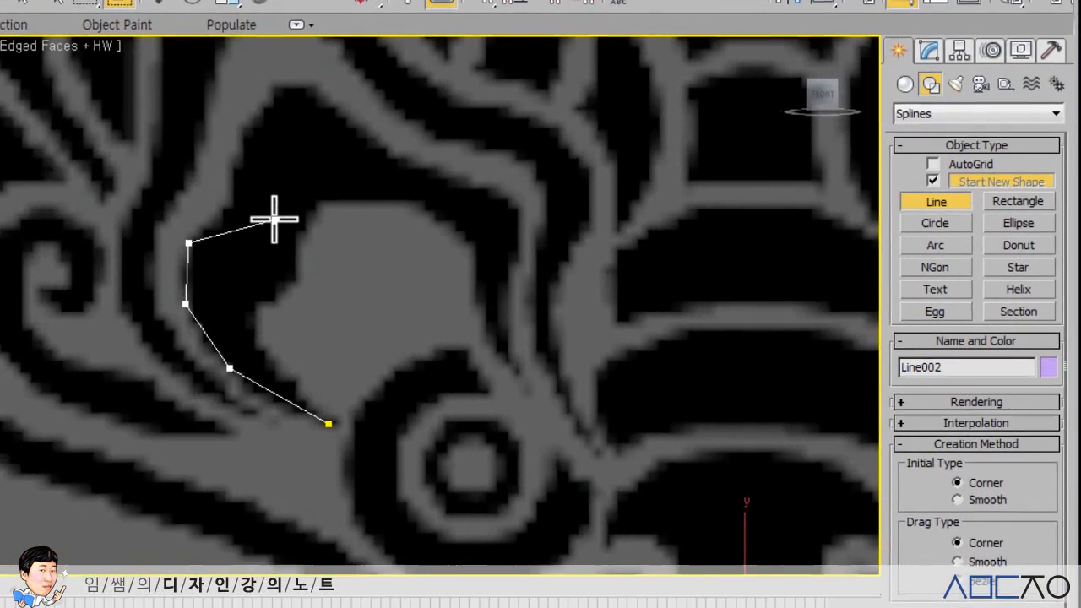
{"action": "right_click", "coordinate": [273, 219]}
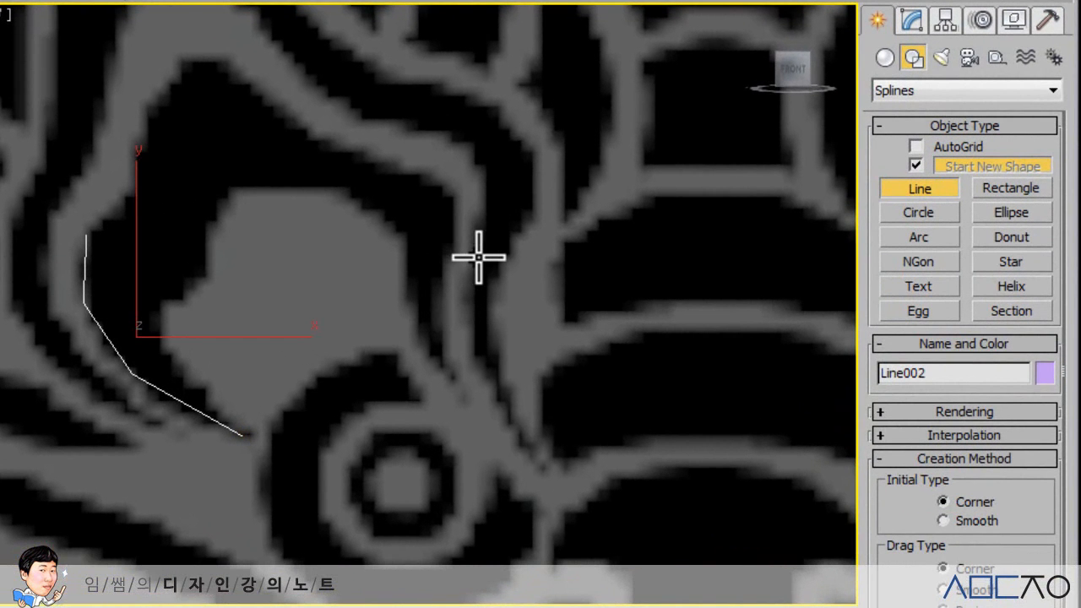
Activate Create Line at the eye line's vertex level with Automatic Welding turned on for end points
{"action": "left_click", "coordinate": [912, 22]}
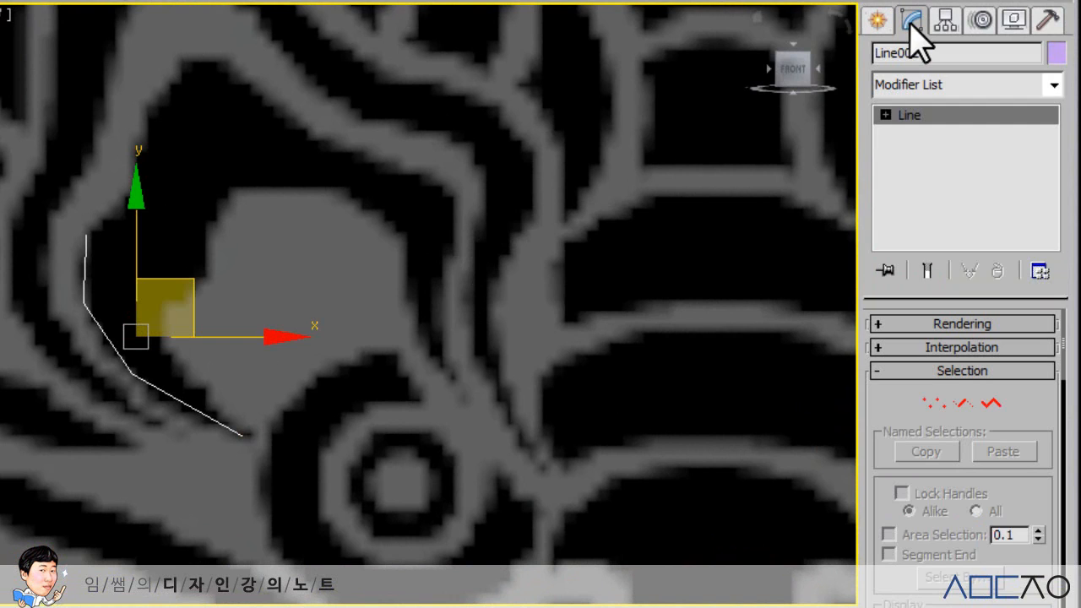
{"action": "scroll", "coordinate": [1020, 414], "scroll_direction": "down", "scroll_amount": 5}
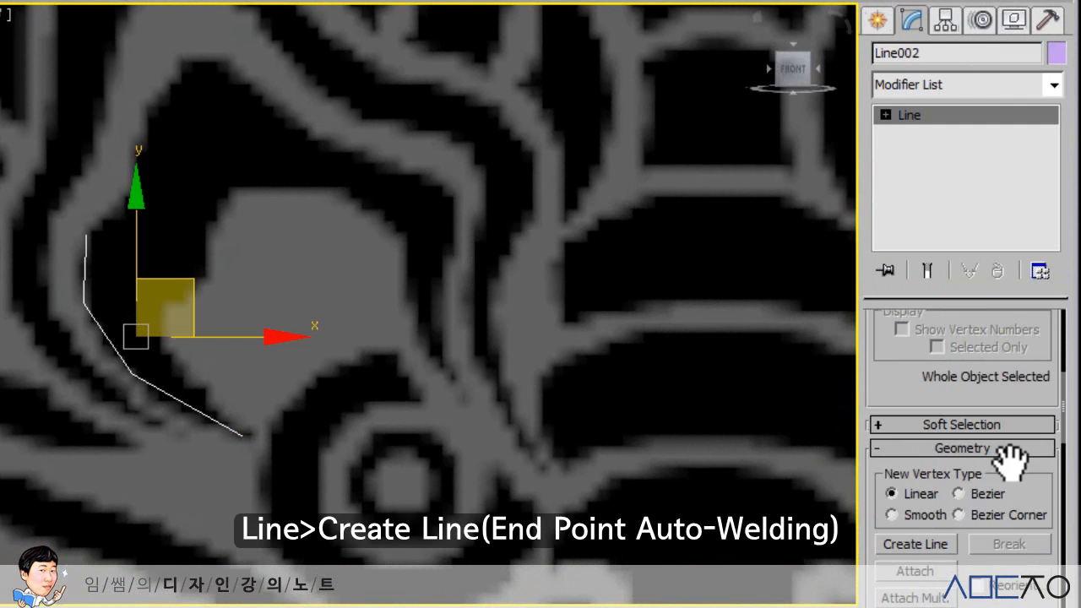
{"action": "scroll", "coordinate": [1011, 460], "scroll_direction": "down", "scroll_amount": 3}
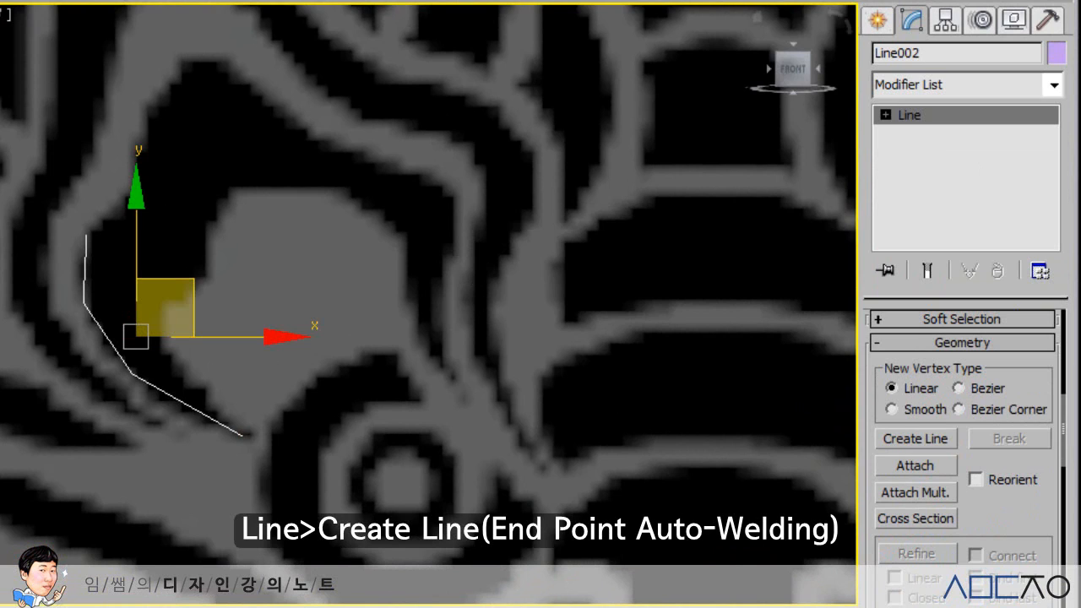
{"action": "left_click", "coordinate": [885, 115]}
{"action": "left_click", "coordinate": [925, 134]}
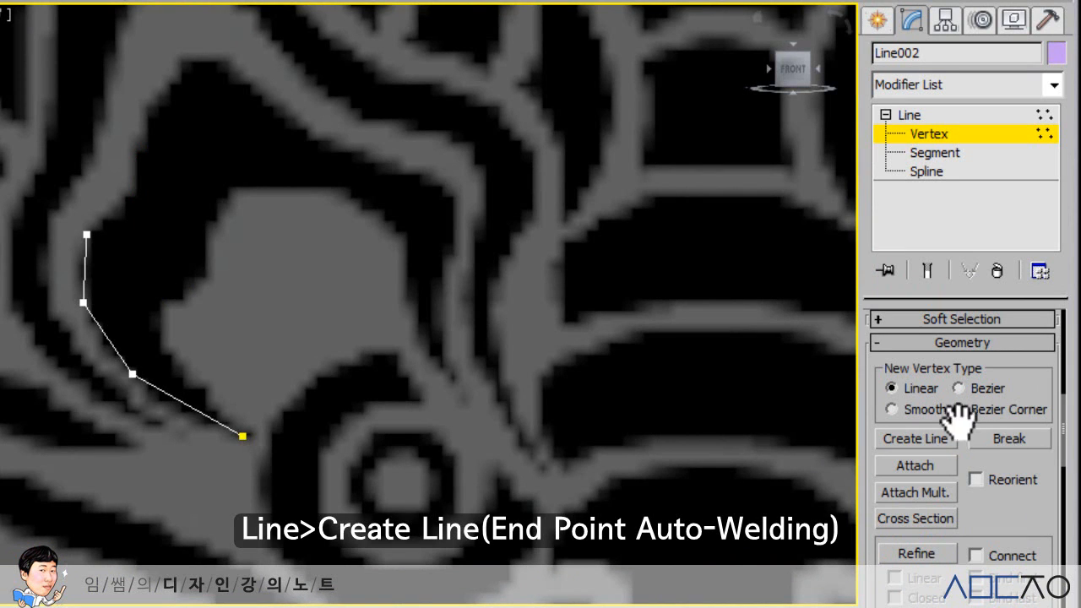
{"action": "left_click", "coordinate": [937, 440]}
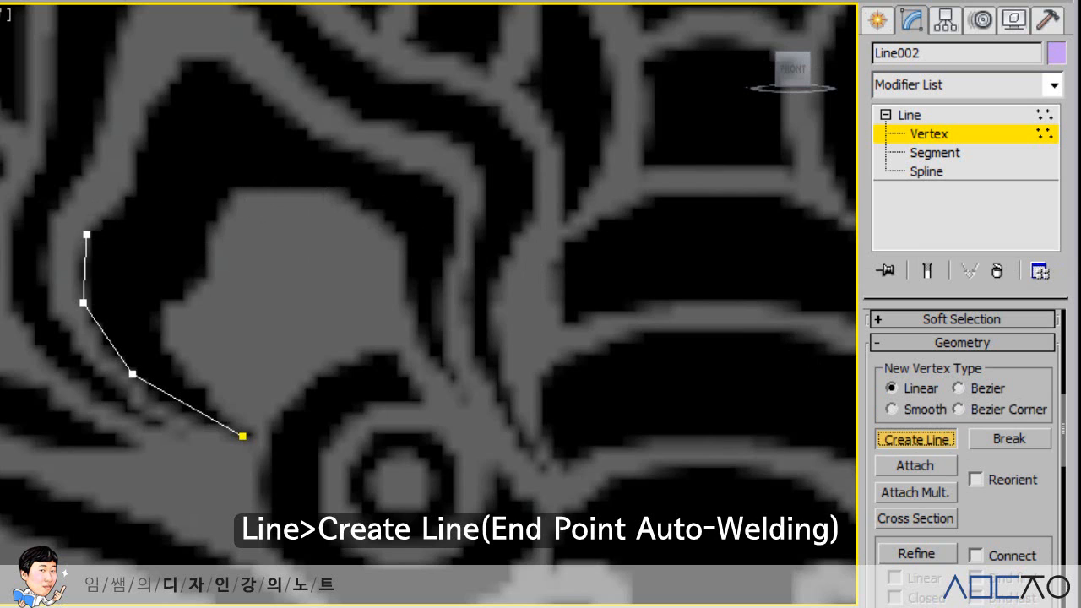
{"action": "scroll", "coordinate": [1013, 502], "scroll_direction": "down", "scroll_amount": 5}
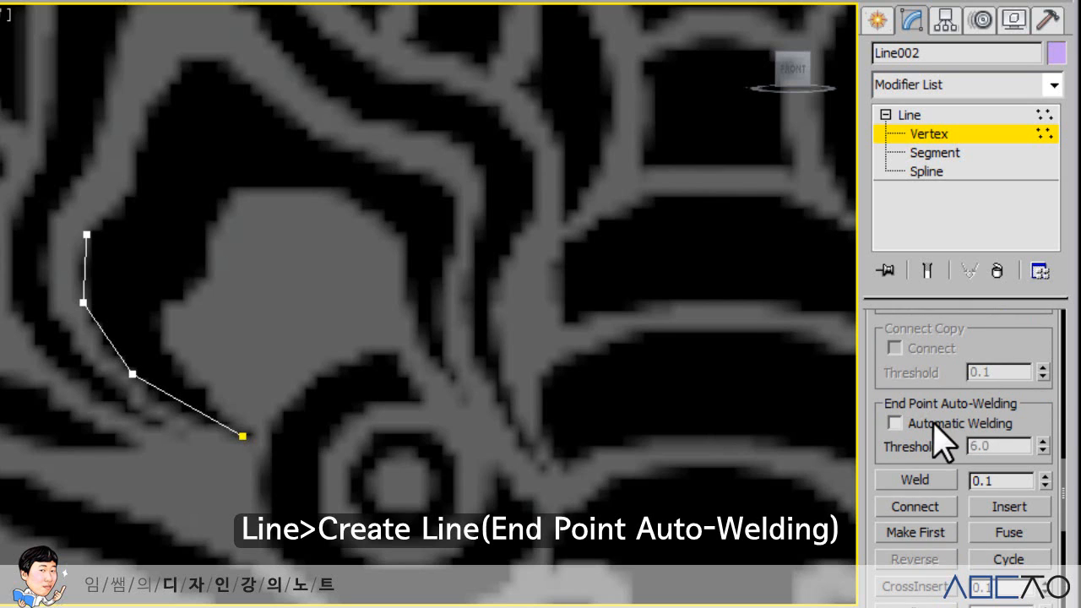
{"action": "left_click", "coordinate": [895, 423]}
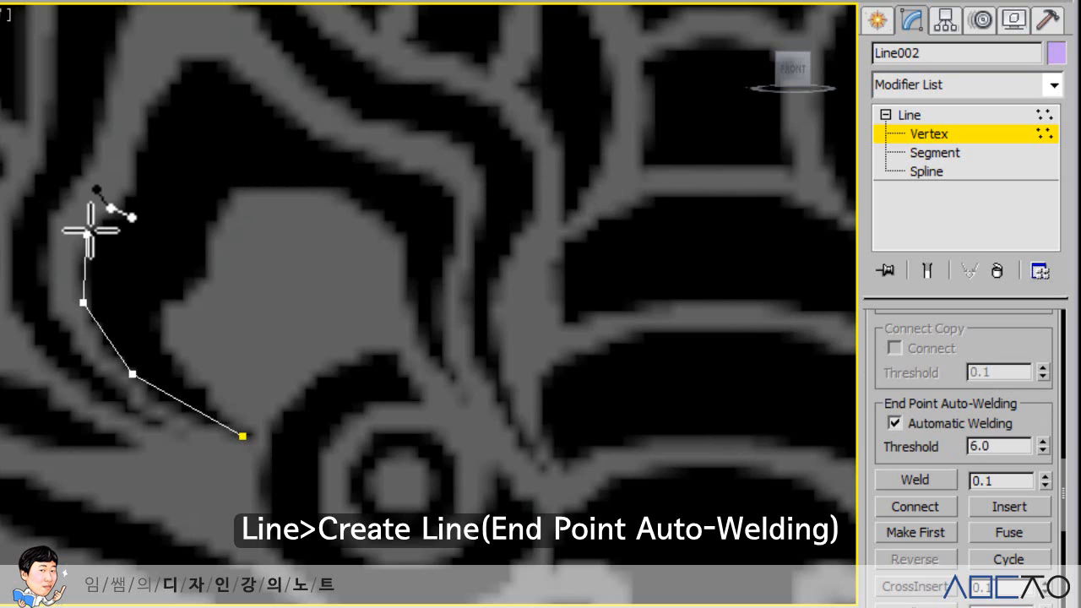
Continue the line from its upper end over the peak and along the eye shape's outer edge to the lower right tip
{"action": "left_click", "coordinate": [87, 234]}
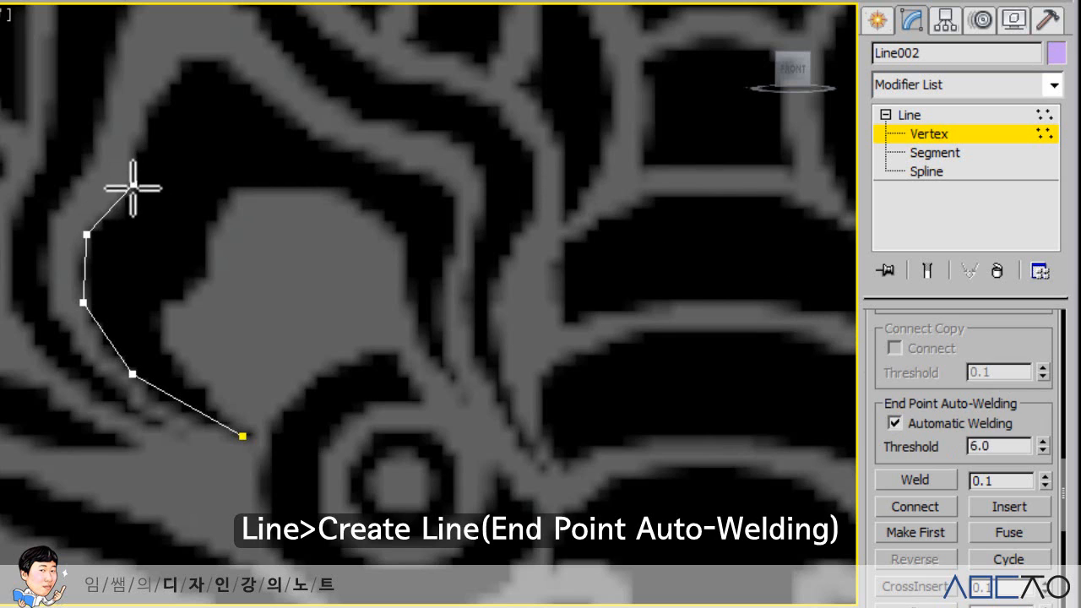
{"action": "left_click", "coordinate": [133, 191]}
{"action": "left_click", "coordinate": [146, 106]}
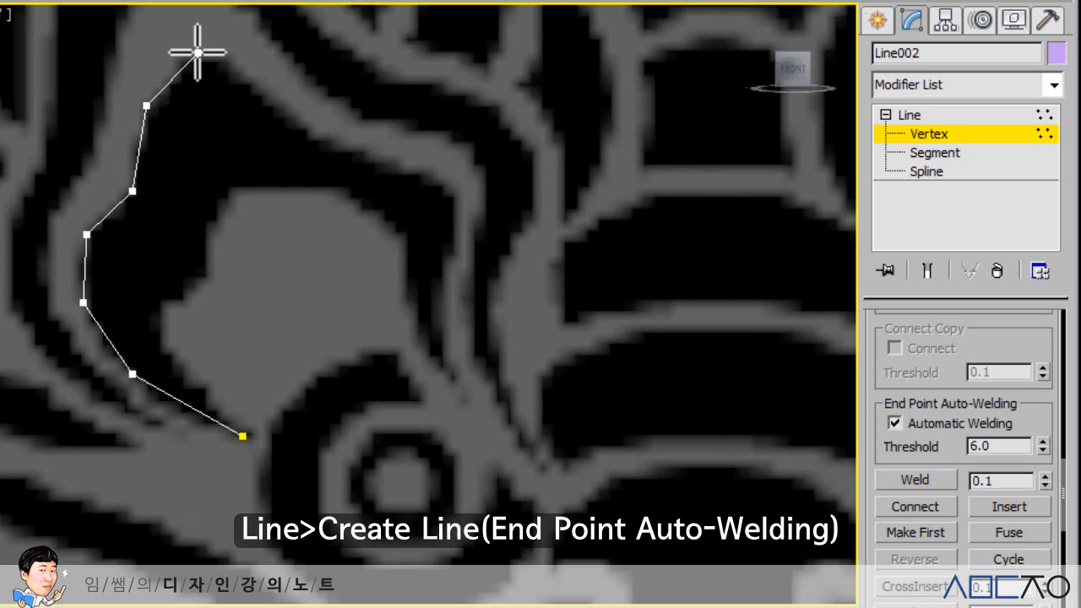
{"action": "left_click", "coordinate": [198, 53]}
{"action": "left_click", "coordinate": [315, 135]}
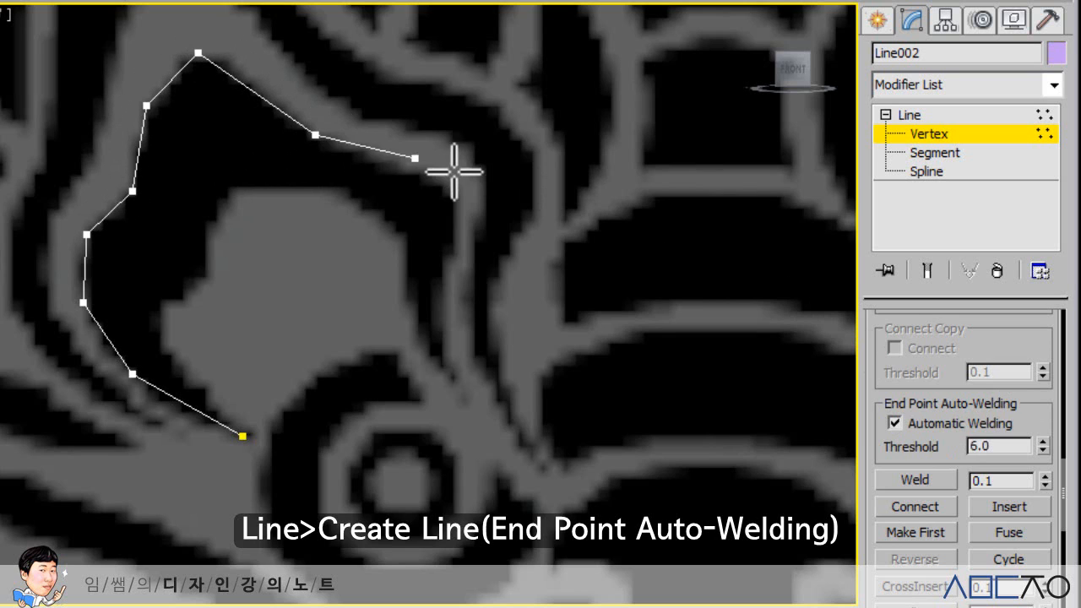
{"action": "left_click", "coordinate": [449, 190]}
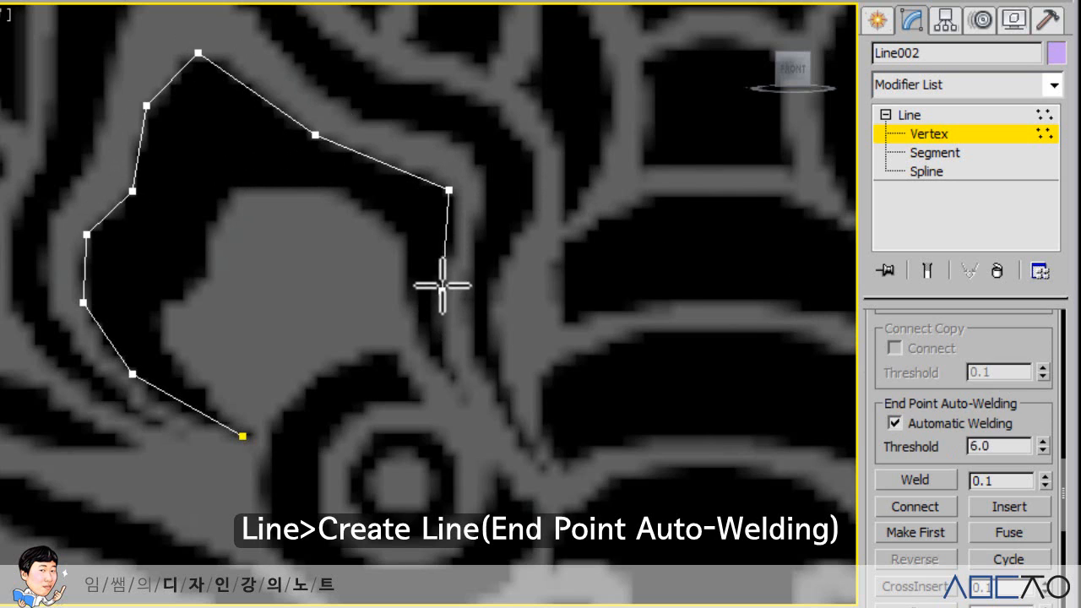
{"action": "left_click", "coordinate": [447, 264]}
{"action": "left_click", "coordinate": [450, 372]}
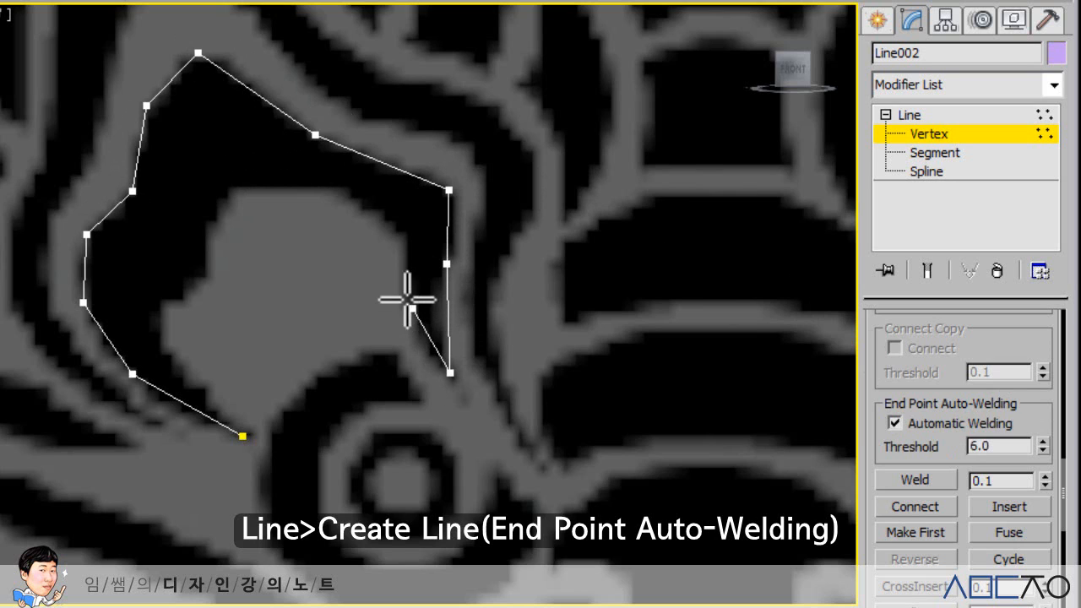
Trace the eye shape's inner edge from the right tip back to the starting vertex and close the spline
{"action": "left_click", "coordinate": [404, 293]}
{"action": "left_click", "coordinate": [403, 239]}
{"action": "left_click", "coordinate": [341, 191]}
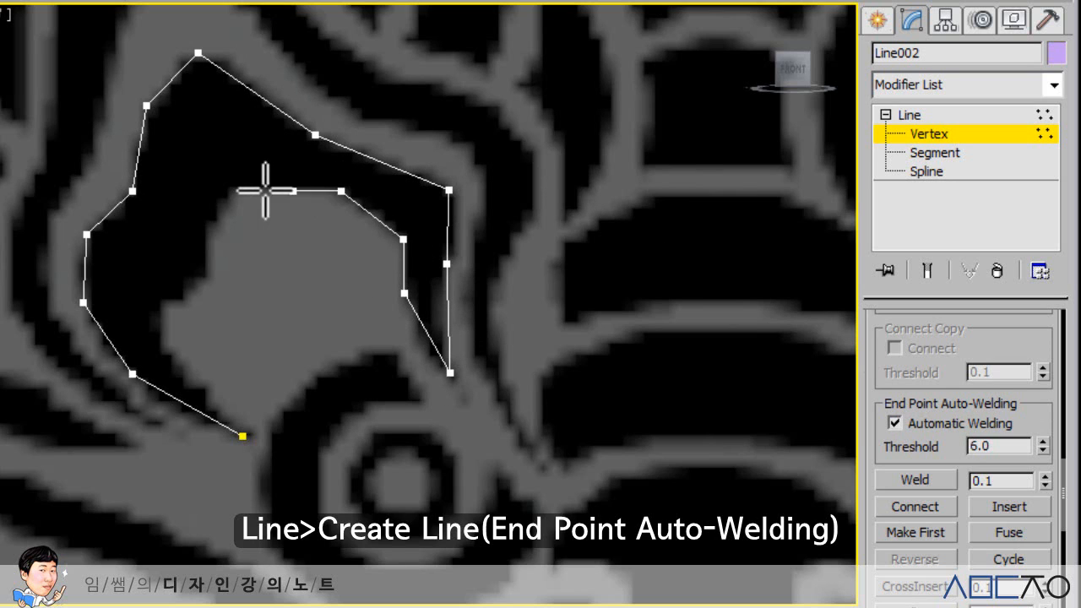
{"action": "left_click", "coordinate": [233, 191]}
{"action": "left_click", "coordinate": [203, 234]}
{"action": "left_click", "coordinate": [208, 287]}
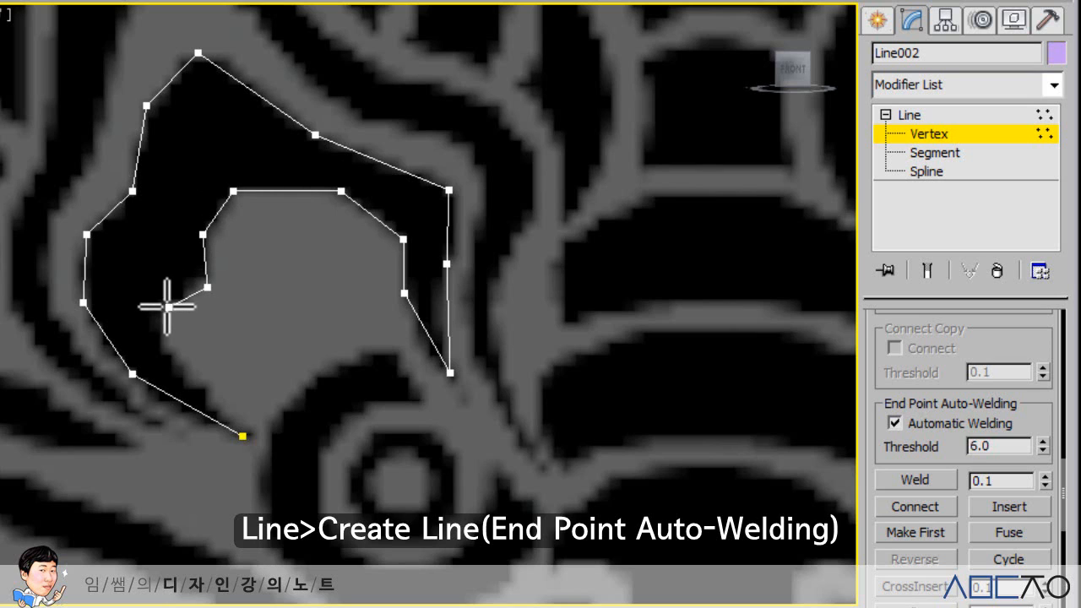
{"action": "left_click", "coordinate": [165, 301]}
{"action": "left_click", "coordinate": [160, 344]}
{"action": "left_click", "coordinate": [227, 381]}
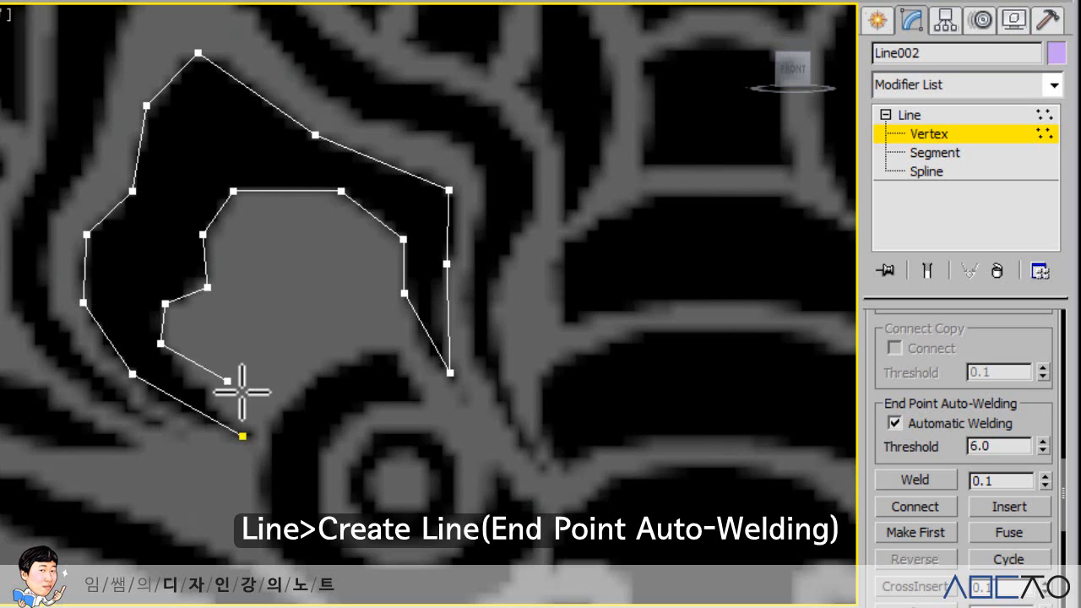
{"action": "left_click", "coordinate": [243, 436]}
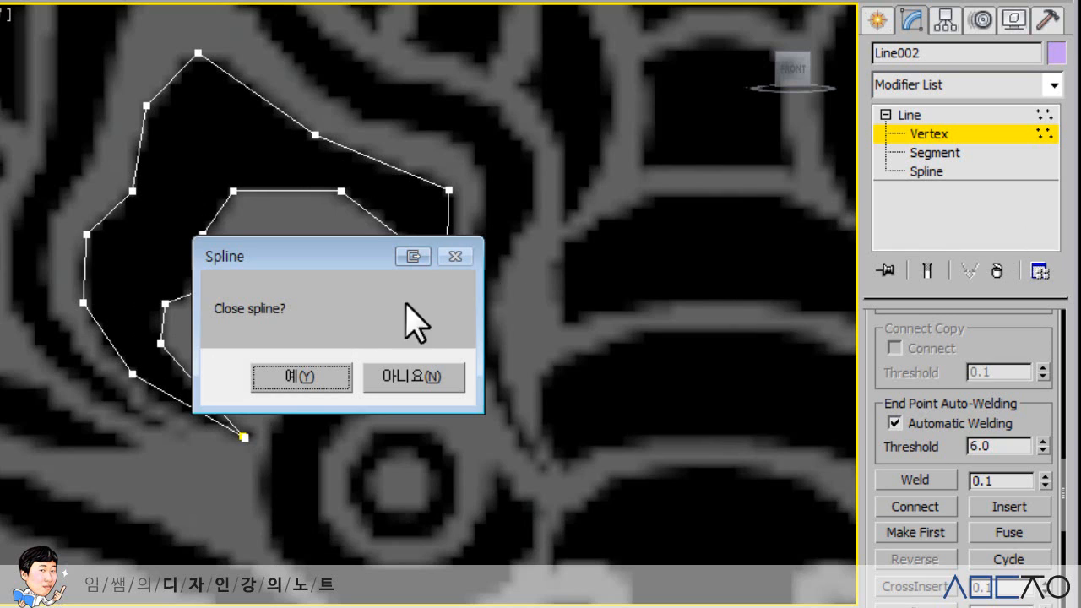
{"action": "left_click", "coordinate": [291, 371]}
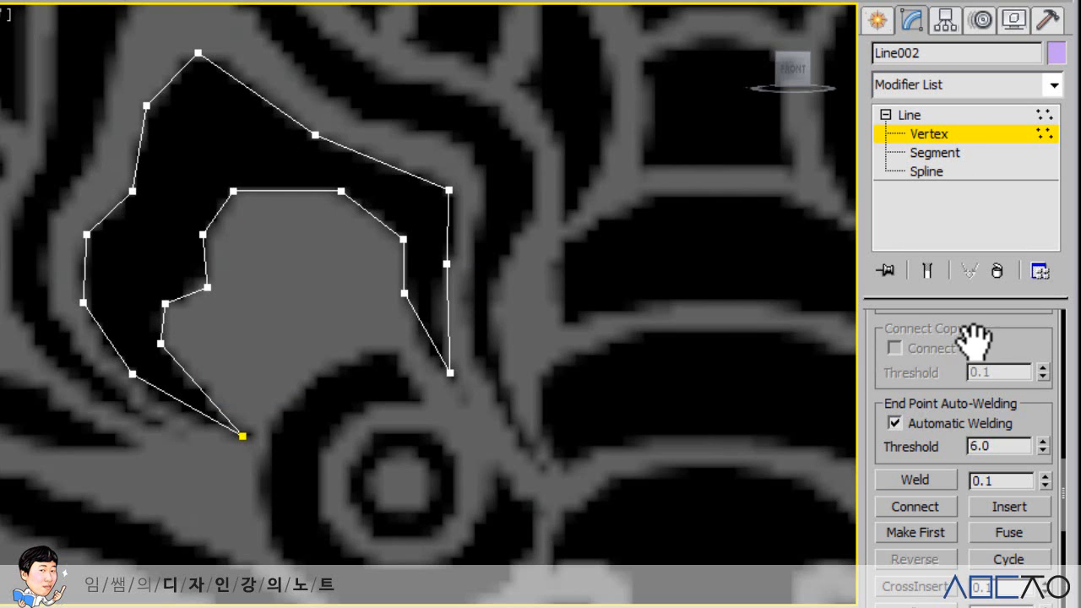
Convert the inward-bending vertex on the outline's upper left outer edge to Smooth
{"action": "left_click_drag", "start_coordinate": [969, 336], "coordinate": [990, 497]}
{"action": "scroll", "coordinate": [976, 460], "scroll_direction": "up", "scroll_amount": 9}
{"action": "scroll", "coordinate": [953, 422], "scroll_direction": "down", "scroll_amount": 4}
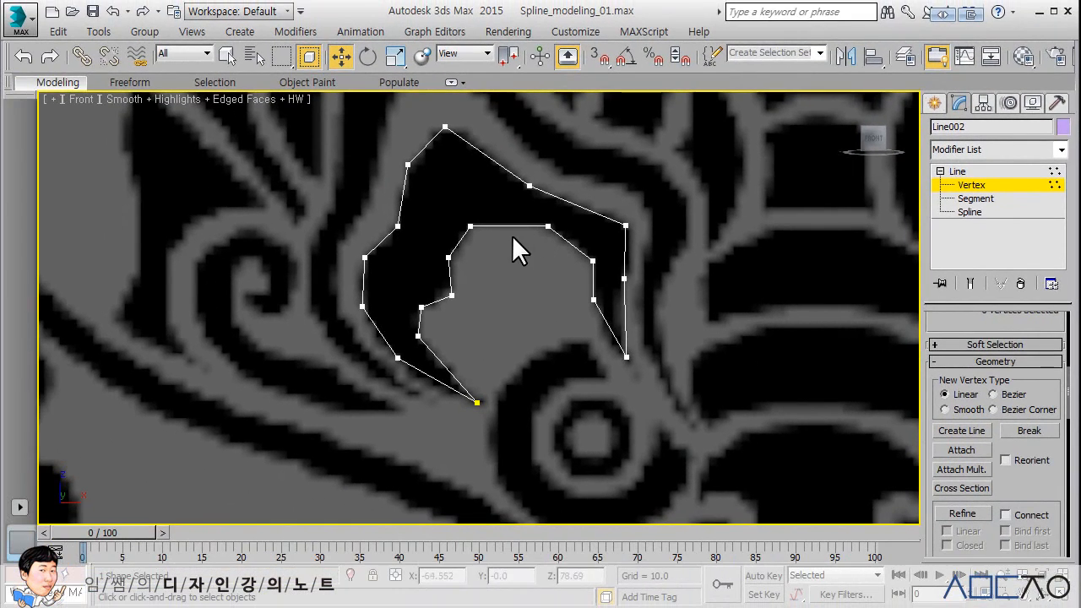
{"action": "left_click", "coordinate": [397, 228]}
{"action": "right_click", "coordinate": [397, 227]}
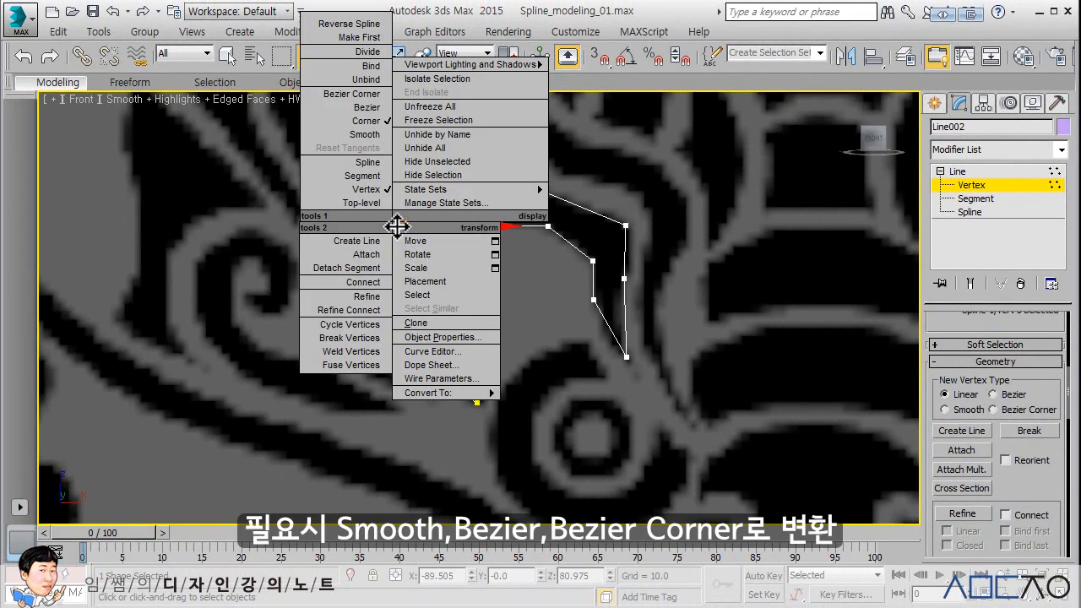
{"action": "left_click", "coordinate": [365, 134]}
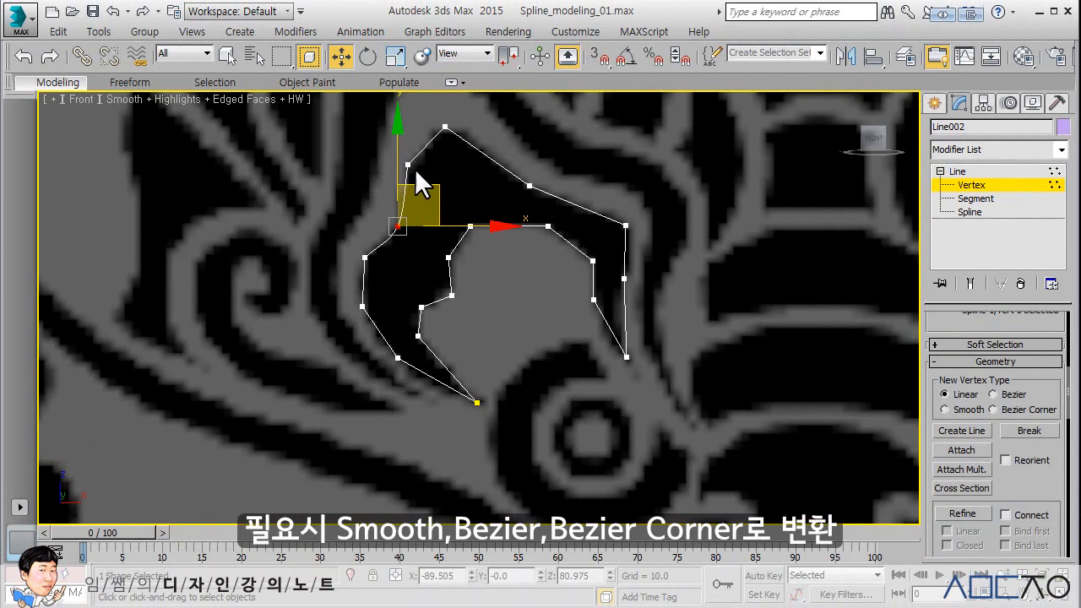
Convert the next vertex up, just below the peak, to Bezier and adjust its curve to the artwork
{"action": "left_click", "coordinate": [406, 162]}
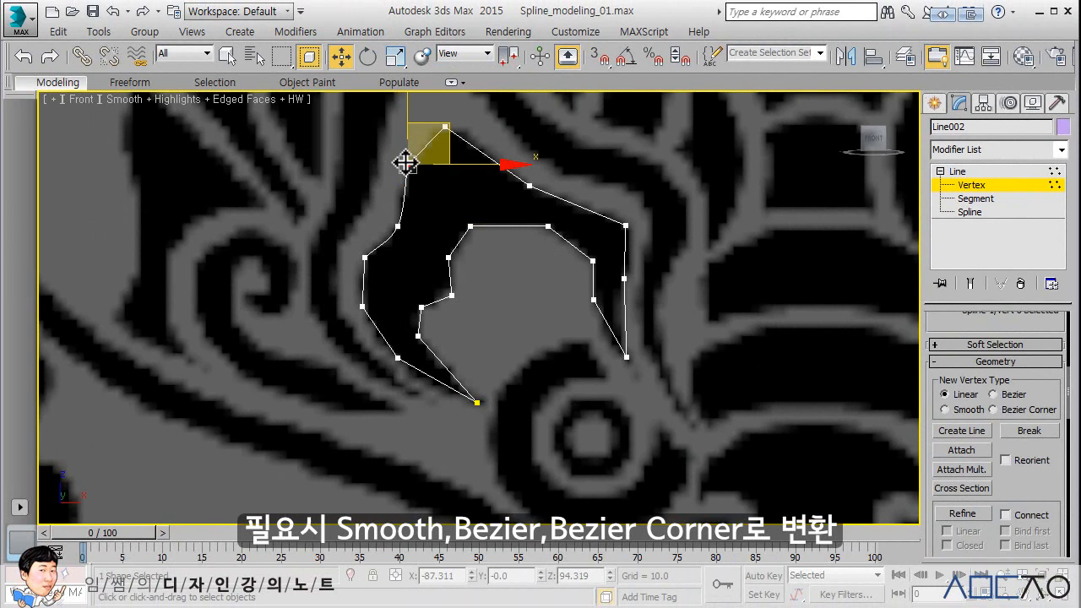
{"action": "right_click", "coordinate": [405, 161]}
{"action": "left_click", "coordinate": [362, 43]}
{"action": "left_click_drag", "start_coordinate": [404, 155], "coordinate": [420, 142]}
Convert the peak vertex to Bezier, fit its curve to the artwork, and fine-tune the neighbouring vertex on the left
{"action": "middle_click_drag", "start_coordinate": [513, 153], "coordinate": [525, 218]}
{"action": "scroll", "coordinate": [459, 193], "scroll_direction": "up", "scroll_amount": 2}
{"action": "left_click", "coordinate": [451, 188]}
{"action": "right_click", "coordinate": [462, 184]}
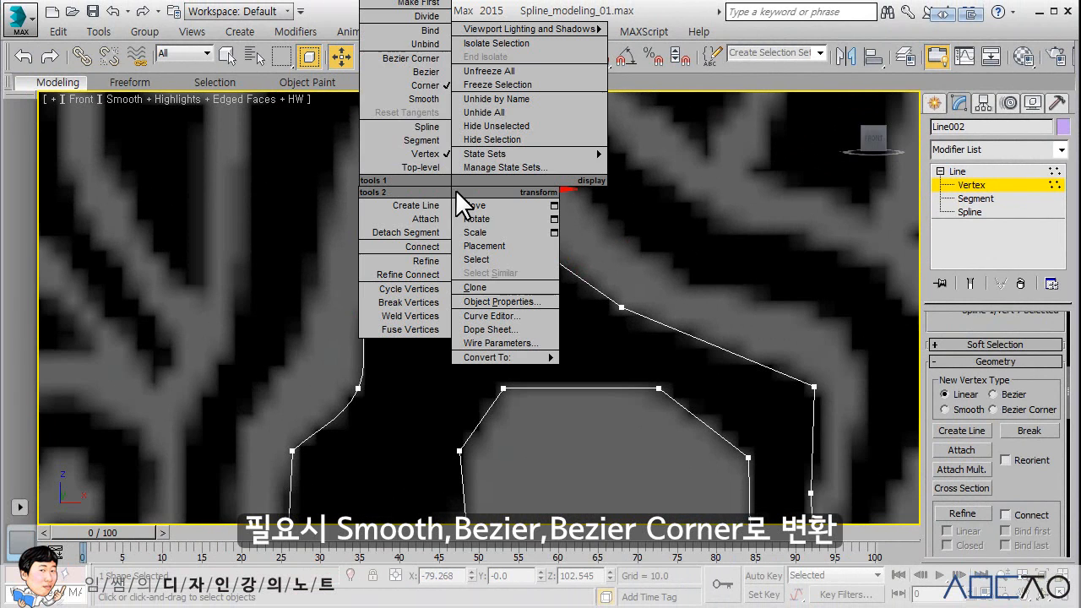
{"action": "left_click", "coordinate": [397, 71]}
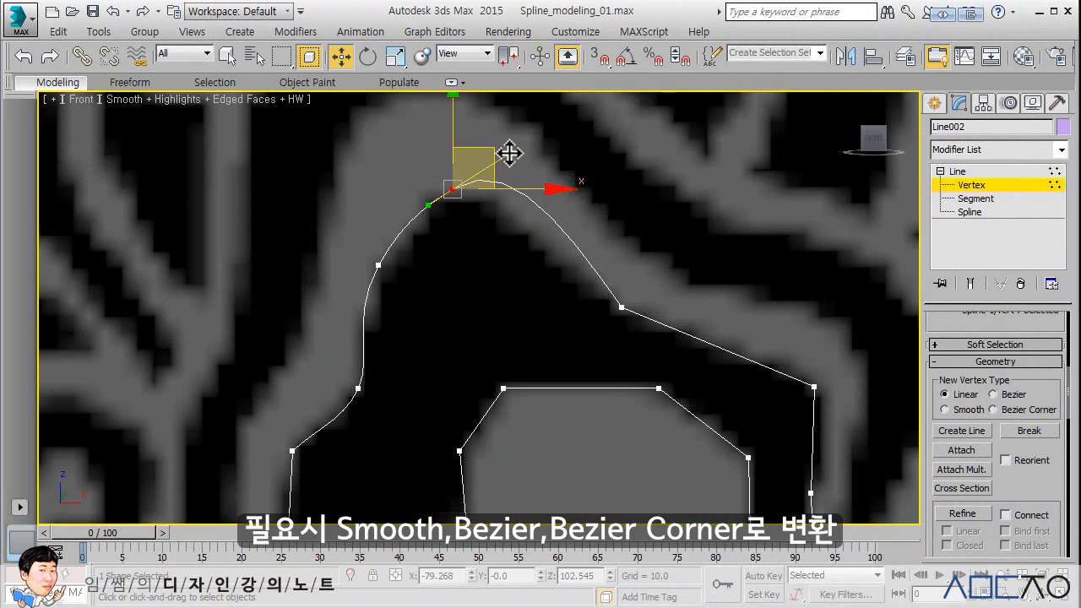
{"action": "mouse_move", "coordinate": [509, 152]}
{"action": "left_mouse_down"}
{"action": "mouse_move", "coordinate": [518, 189]}
{"action": "mouse_move", "coordinate": [498, 165]}
{"action": "left_mouse_up"}
{"action": "left_click", "coordinate": [379, 265]}
{"action": "left_click_drag", "start_coordinate": [383, 267], "coordinate": [381, 265]}
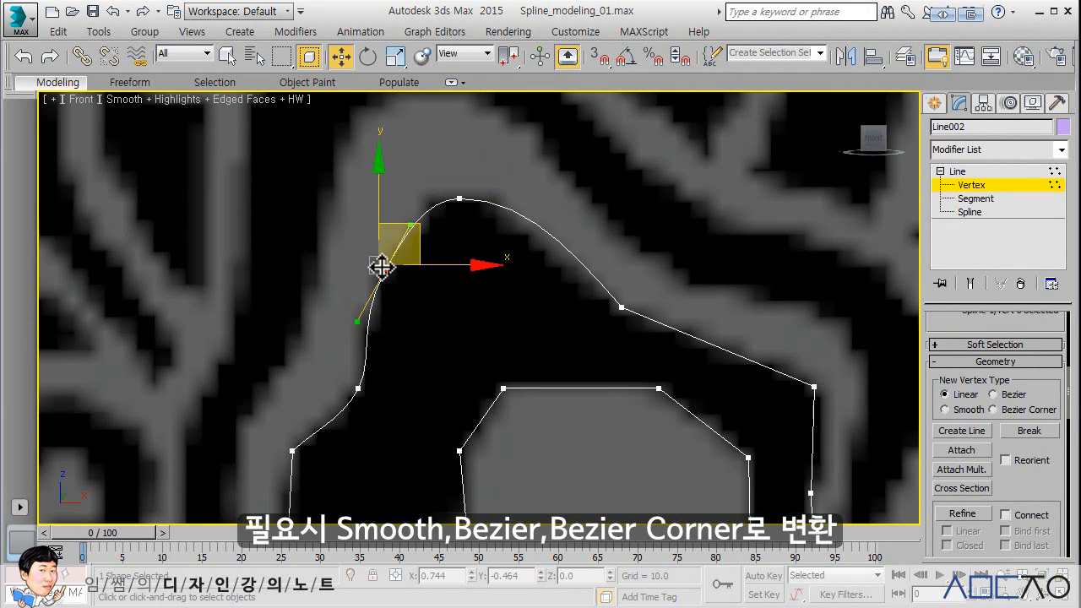
Fillet the two leftmost outer vertices of the eye outline, the upper one by about 3.4, to follow the artwork
{"action": "middle_click_drag", "start_coordinate": [461, 305], "coordinate": [502, 220]}
{"action": "scroll", "coordinate": [501, 221], "scroll_direction": "down", "scroll_amount": 2}
{"action": "middle_click_drag", "start_coordinate": [470, 286], "coordinate": [495, 229]}
{"action": "scroll", "coordinate": [437, 257], "scroll_direction": "up", "scroll_amount": 2}
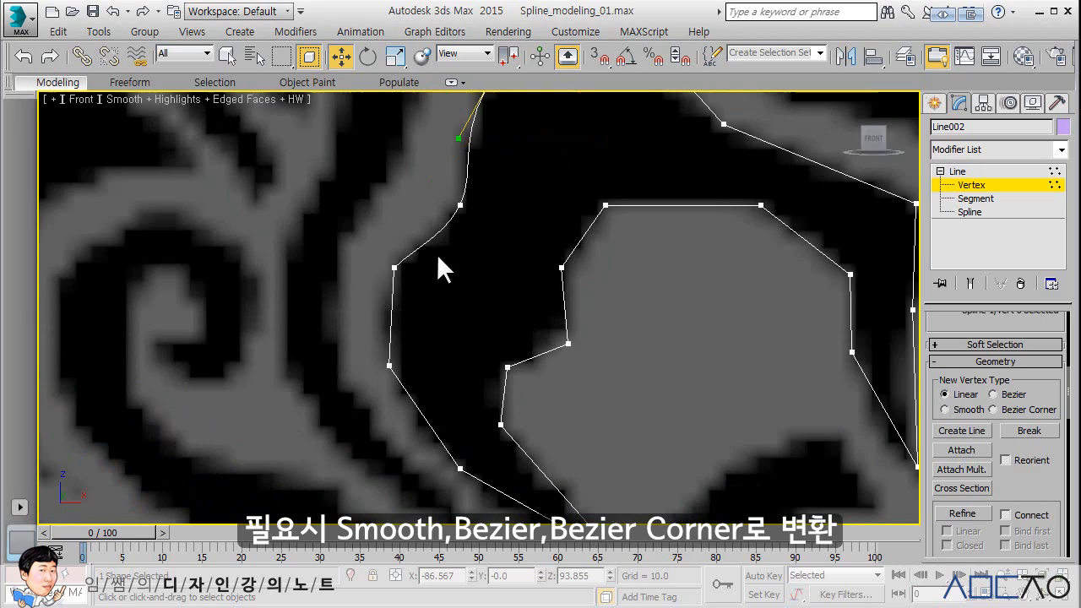
{"action": "left_click", "coordinate": [395, 268]}
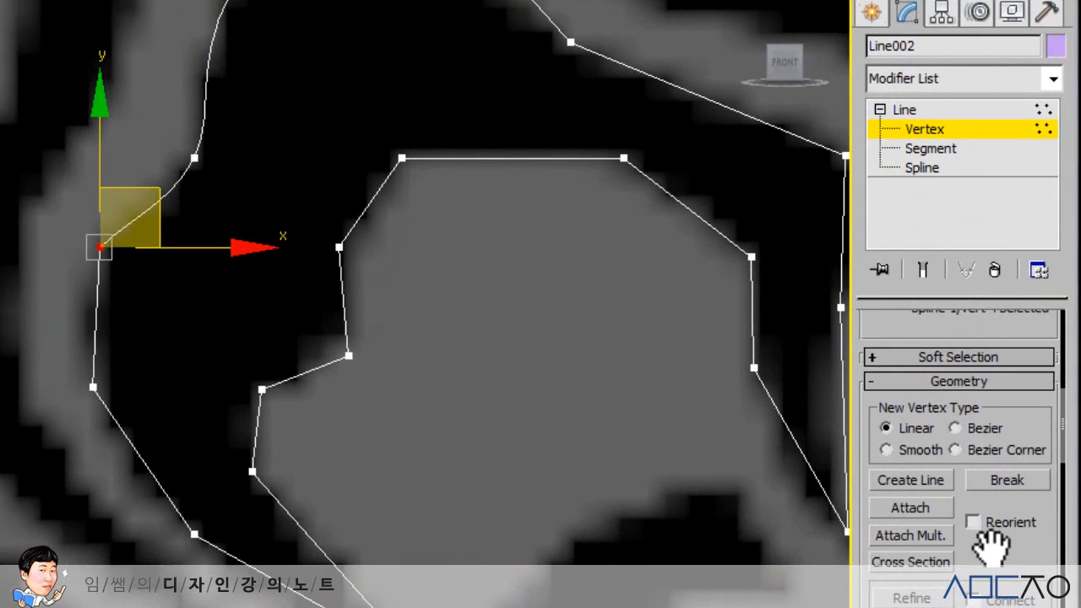
{"action": "scroll", "coordinate": [1021, 437], "scroll_direction": "down", "scroll_amount": 5}
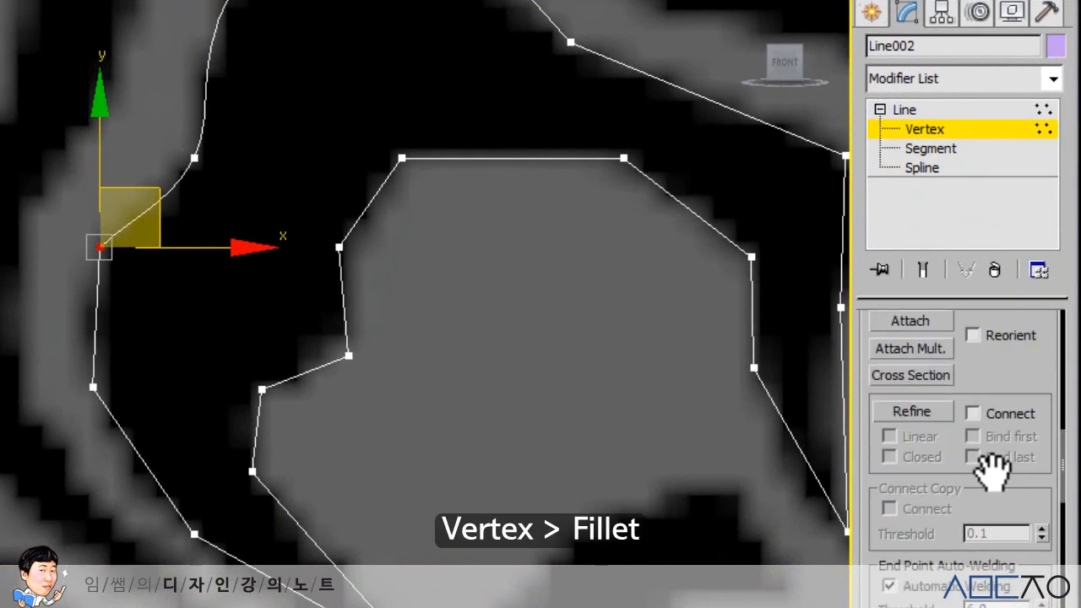
{"action": "scroll", "coordinate": [1023, 414], "scroll_direction": "down", "scroll_amount": 5}
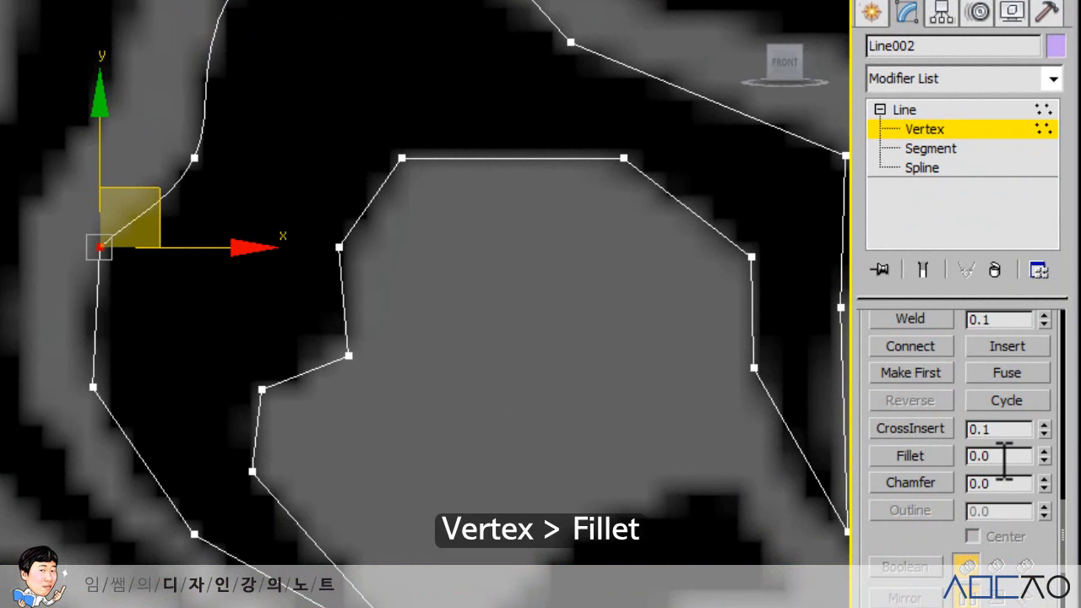
{"action": "left_click", "coordinate": [908, 456]}
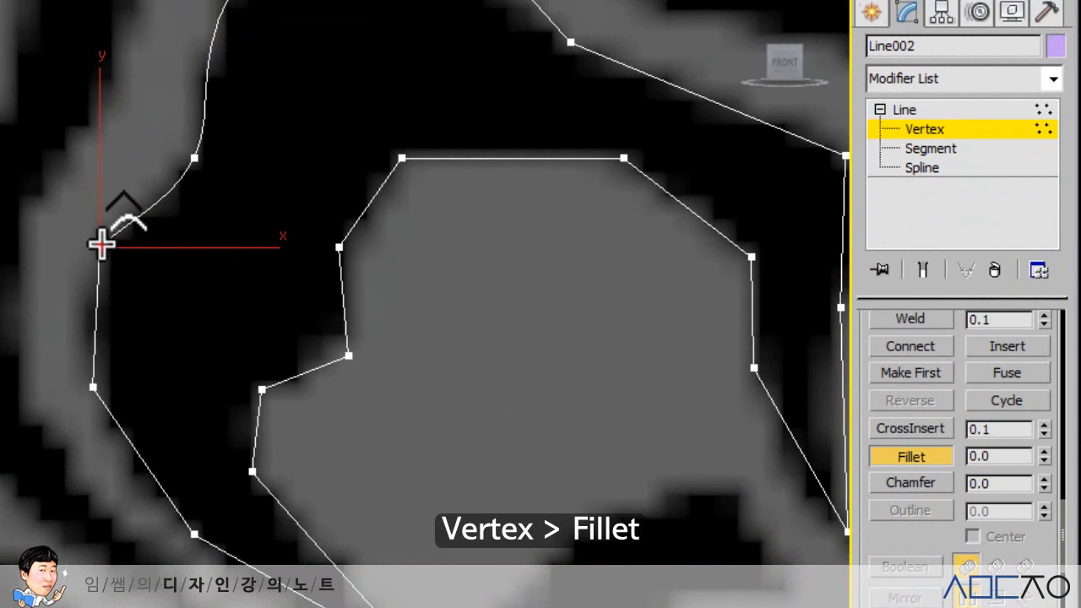
{"action": "left_click_drag", "start_coordinate": [100, 244], "coordinate": [120, 200]}
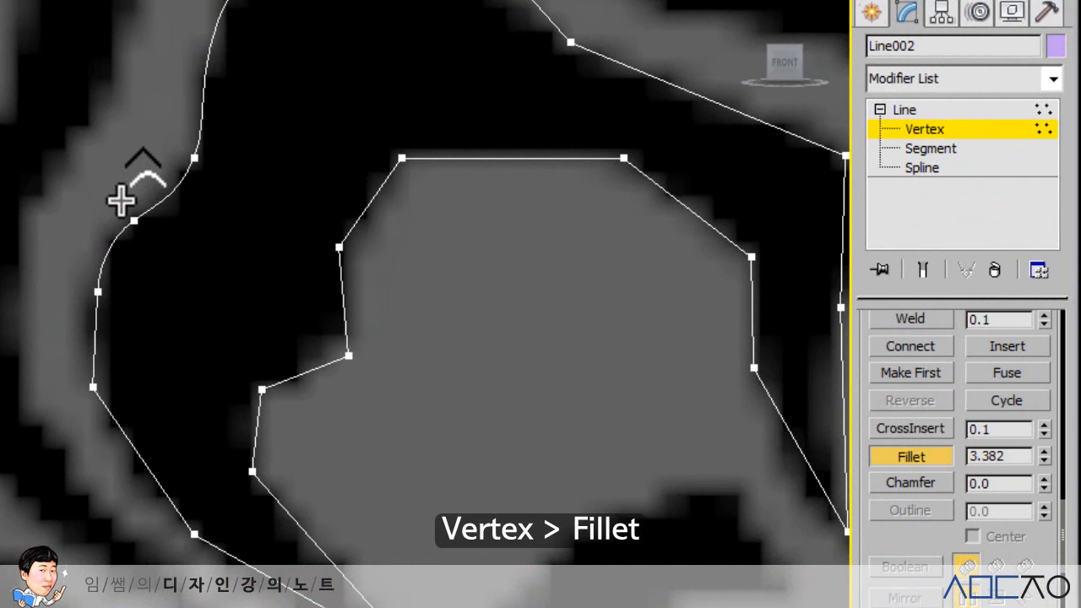
{"action": "left_click_drag", "start_coordinate": [95, 385], "coordinate": [97, 337]}
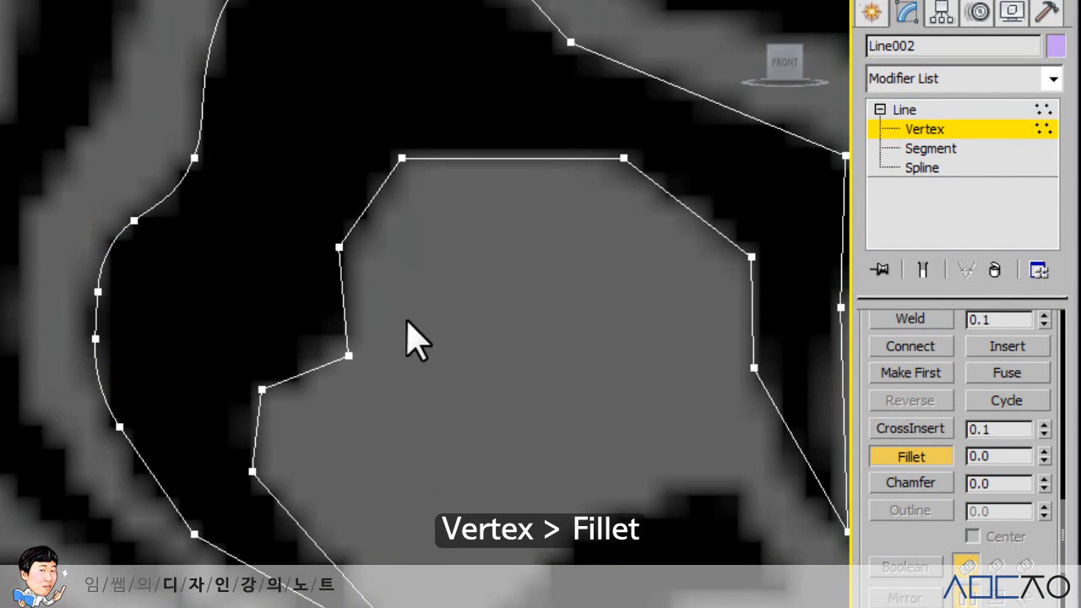
Fuse and weld the two leftmost neighbouring vertices of the eye outline into one, and nudge it to follow the artwork
{"action": "left_click", "coordinate": [897, 457]}
{"action": "left_click_drag", "start_coordinate": [165, 351], "coordinate": [53, 297]}
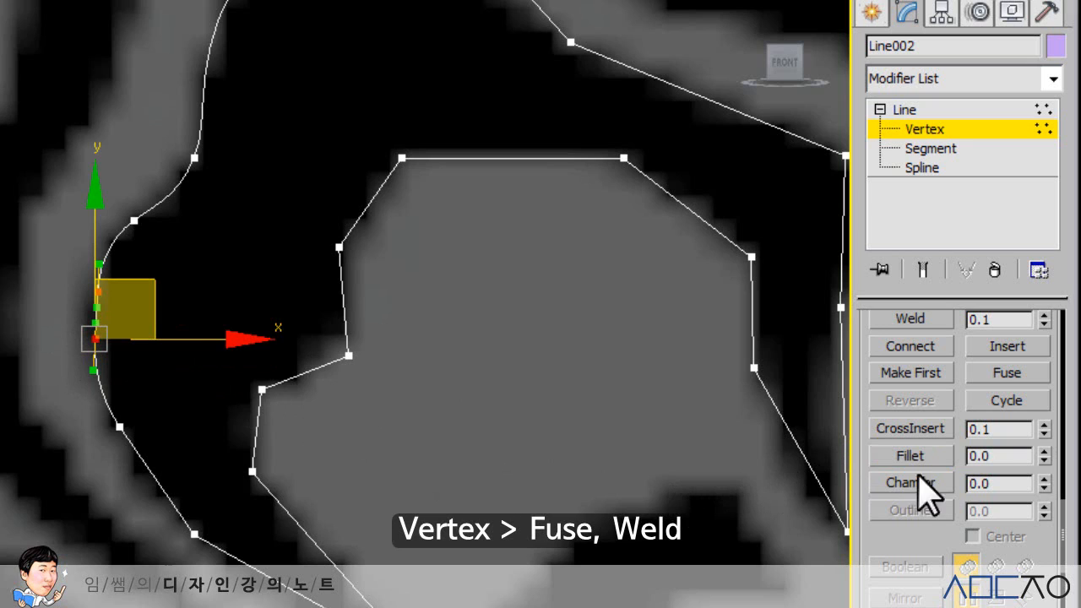
{"action": "left_click", "coordinate": [990, 374]}
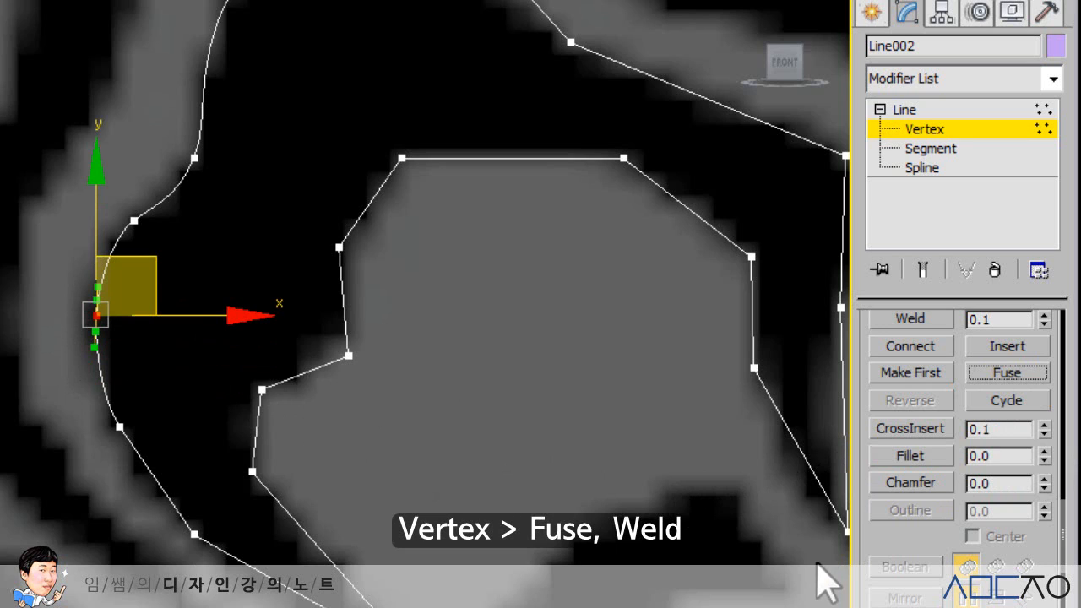
{"action": "left_click", "coordinate": [911, 320]}
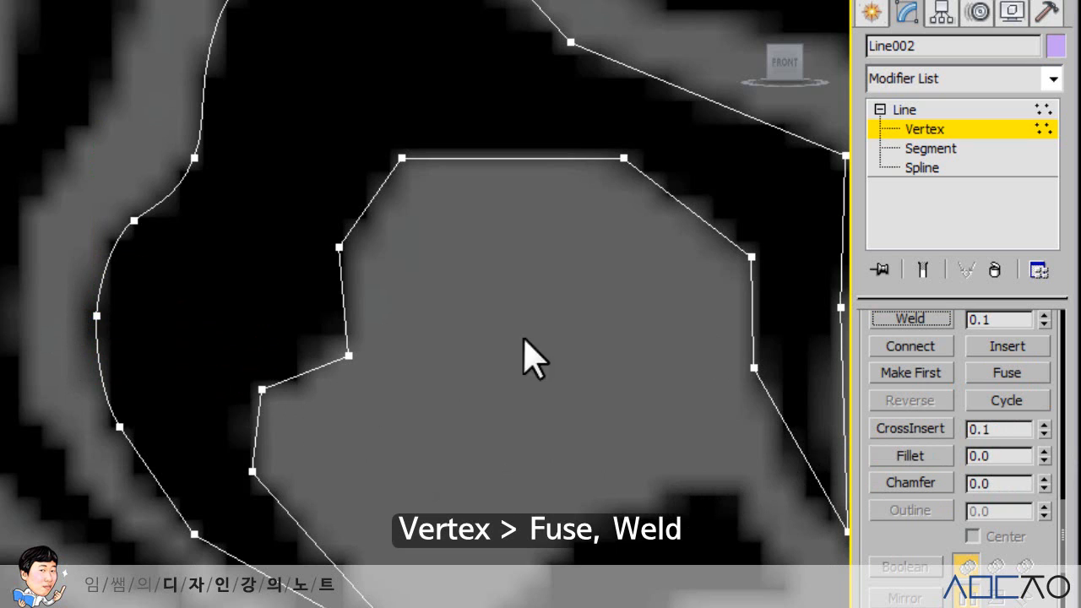
{"action": "left_click", "coordinate": [96, 316]}
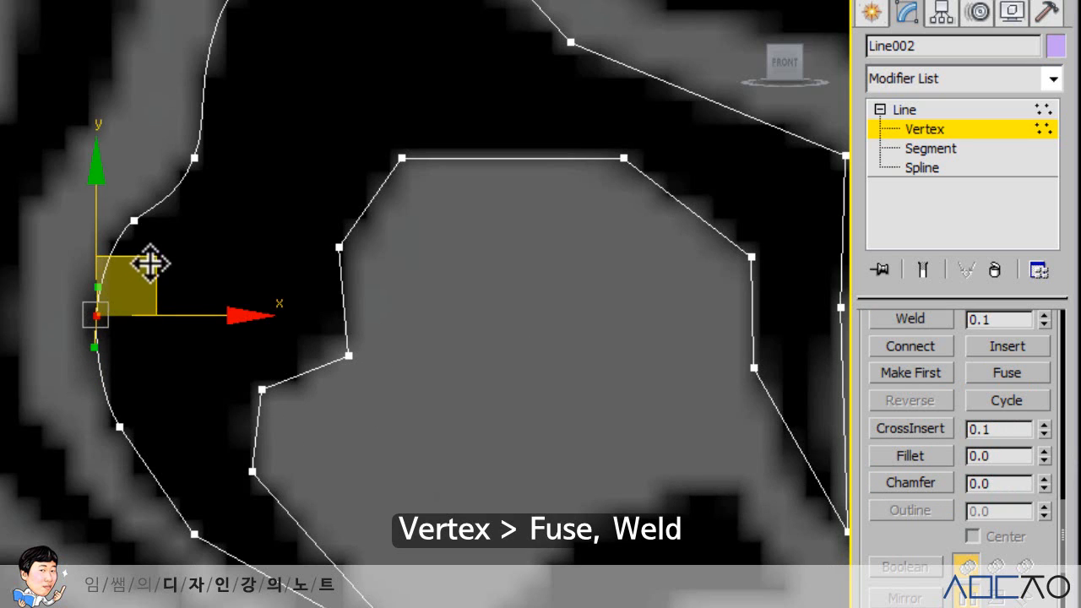
{"action": "left_click", "coordinate": [218, 430]}
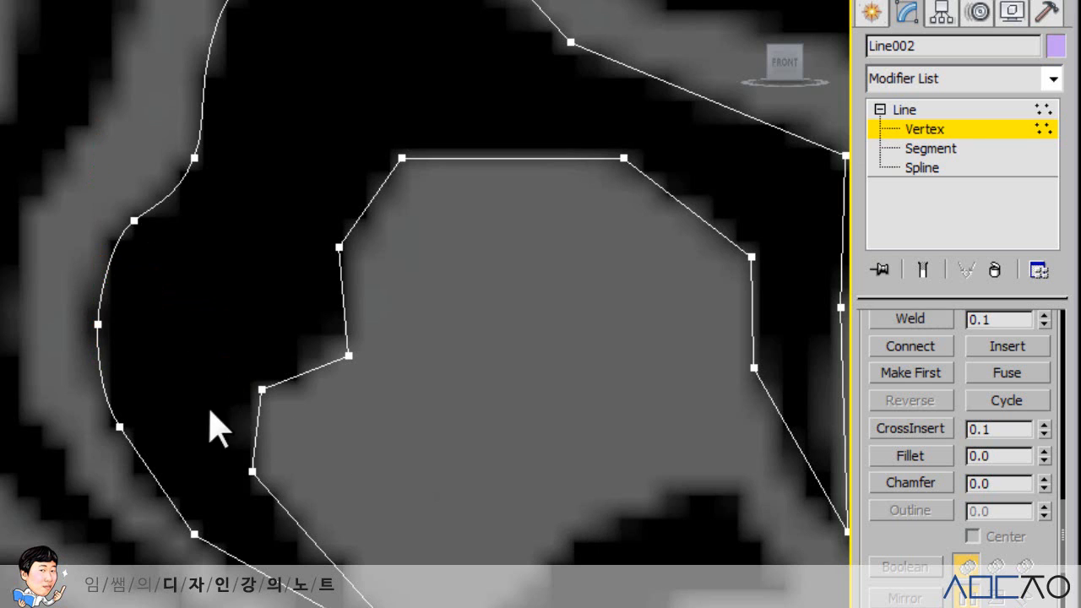
Fillet the corner vertex on the outline's lower left outer edge to round it along the artwork
{"action": "middle_click_drag", "start_coordinate": [217, 430], "coordinate": [214, 323]}
{"action": "left_click", "coordinate": [193, 427]}
{"action": "left_click", "coordinate": [900, 457]}
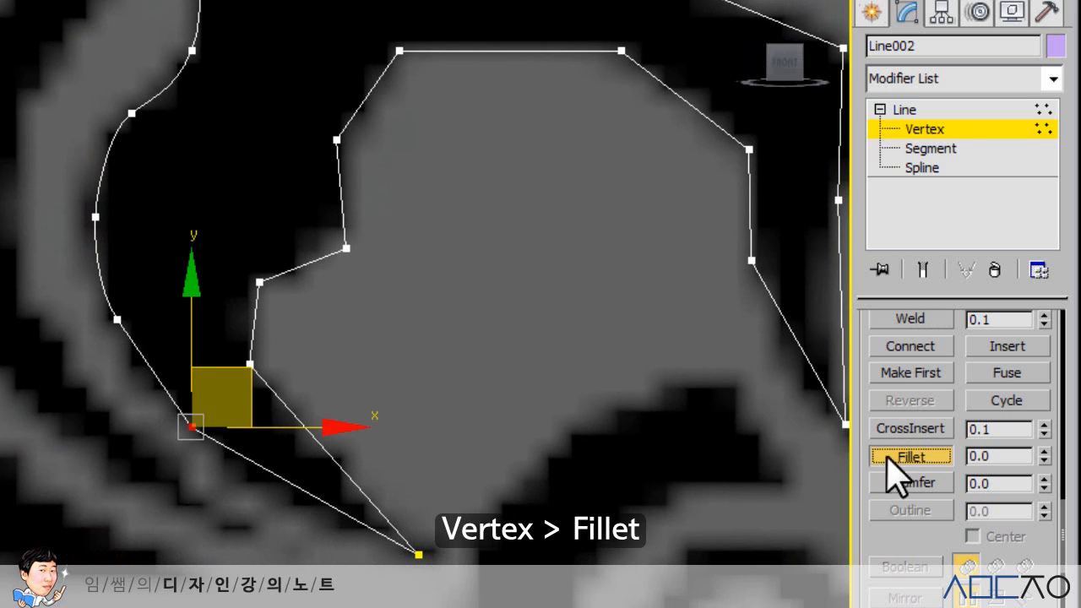
{"action": "left_click_drag", "start_coordinate": [193, 427], "coordinate": [39, 290]}
{"action": "left_click", "coordinate": [902, 456]}
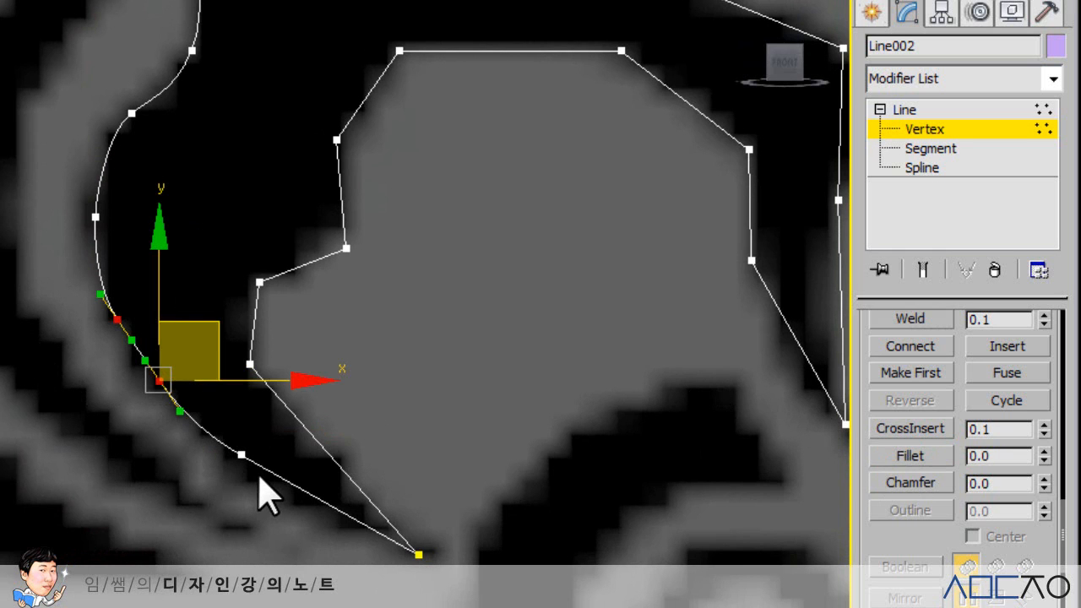
Fuse and weld the two close vertices on the lower left outer edge, and nudge the merged vertex onto the artwork's edge
{"action": "scroll", "coordinate": [904, 450], "scroll_direction": "up", "scroll_amount": 2}
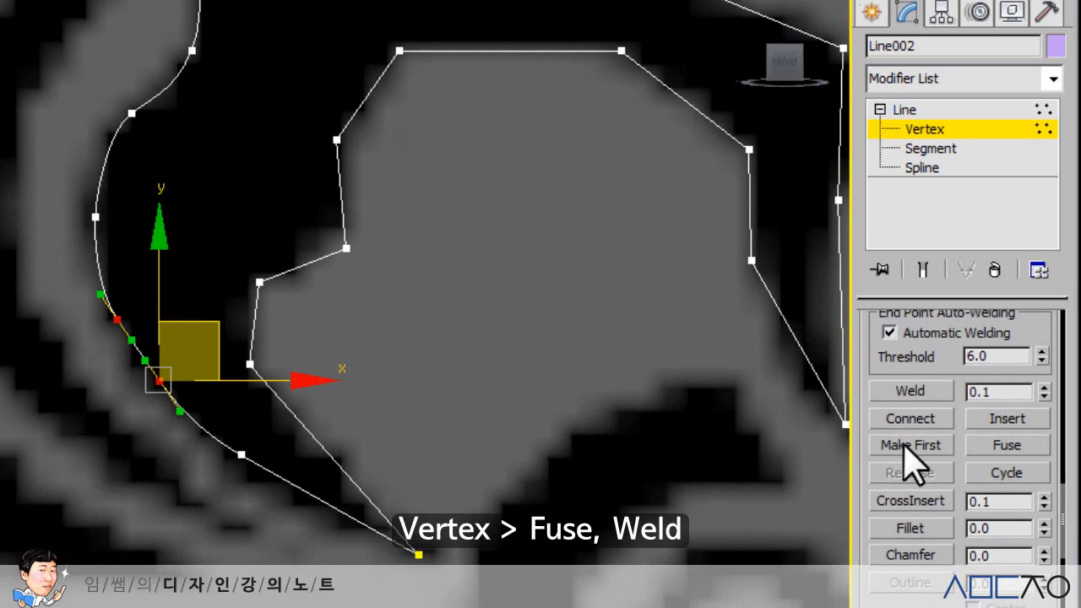
{"action": "left_click", "coordinate": [909, 392]}
{"action": "left_click", "coordinate": [1008, 445]}
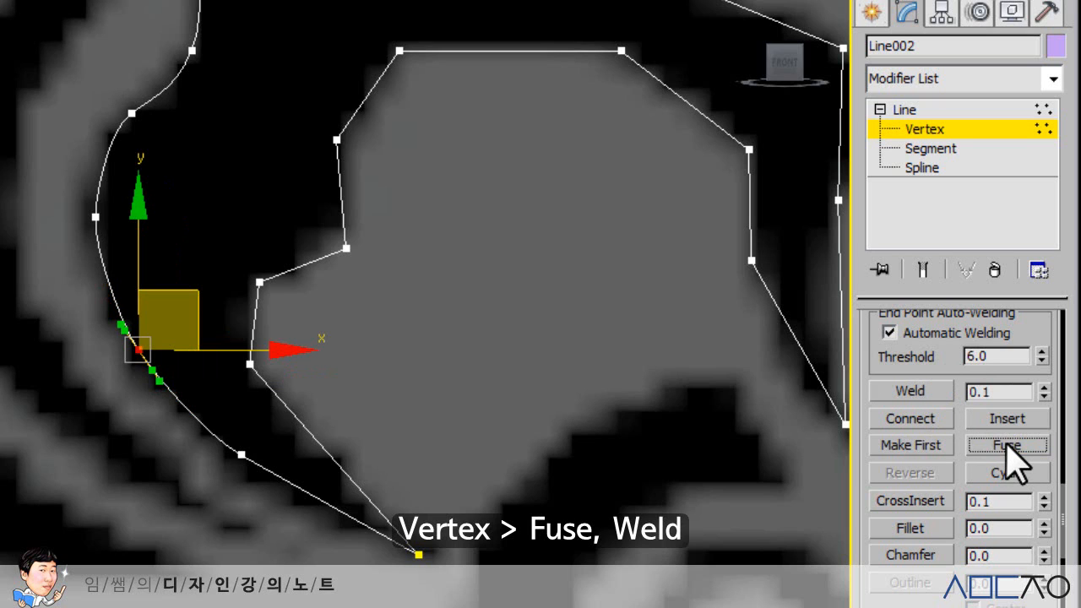
{"action": "left_click", "coordinate": [917, 393]}
{"action": "left_click_drag", "start_coordinate": [174, 365], "coordinate": [110, 333]}
{"action": "left_click_drag", "start_coordinate": [196, 301], "coordinate": [198, 307]}
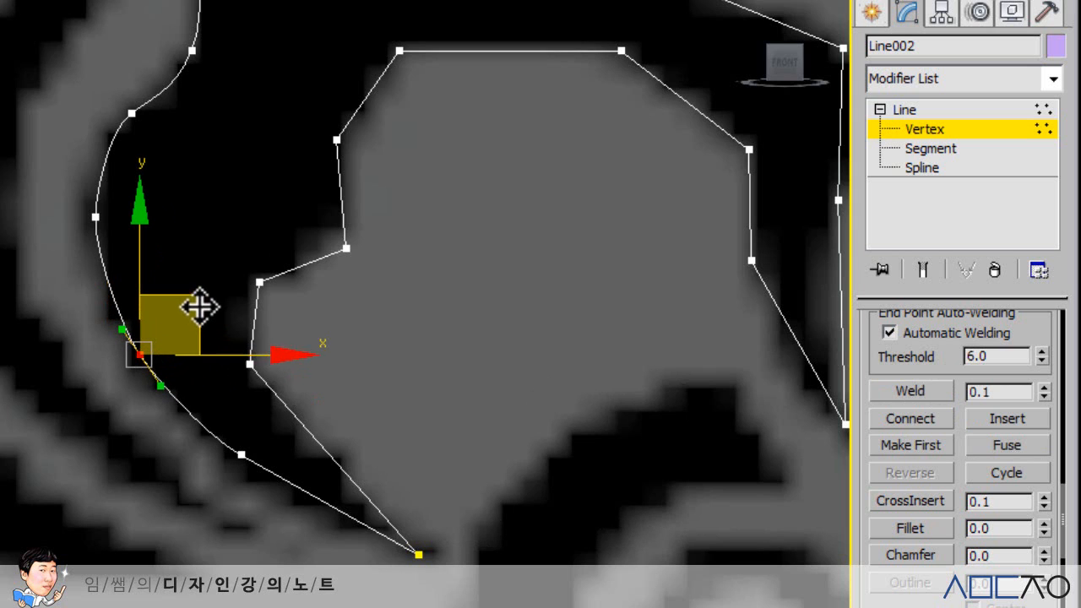
Convert the two lowest vertices on the outline's left inner edge to Smooth and reposition the lower one
{"action": "left_click", "coordinate": [470, 364]}
{"action": "left_click", "coordinate": [250, 364]}
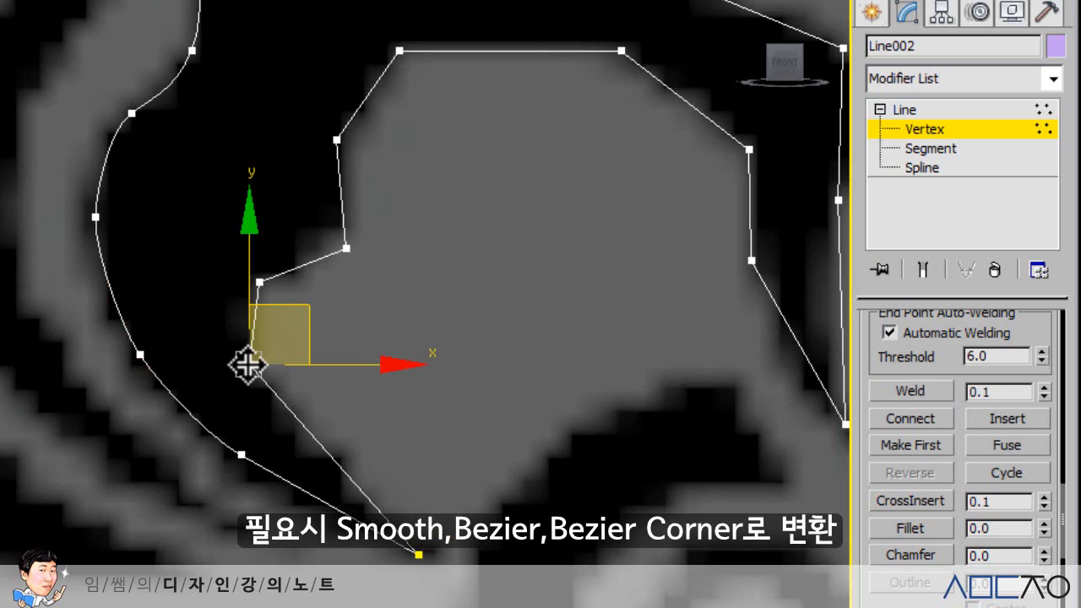
{"action": "right_click", "coordinate": [248, 362]}
{"action": "left_click", "coordinate": [209, 234]}
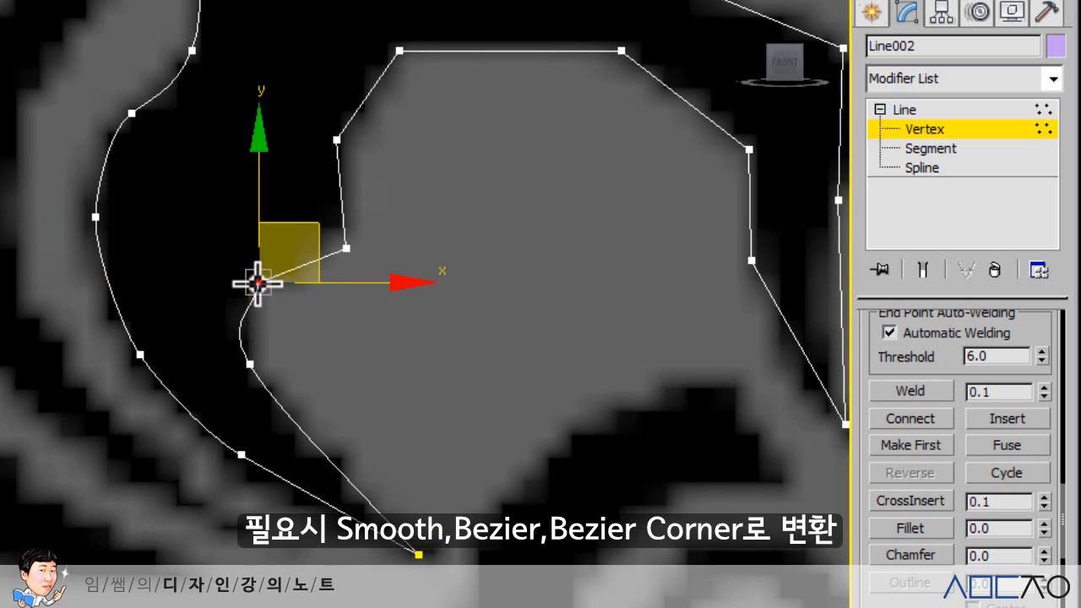
{"action": "right_click", "coordinate": [255, 279]}
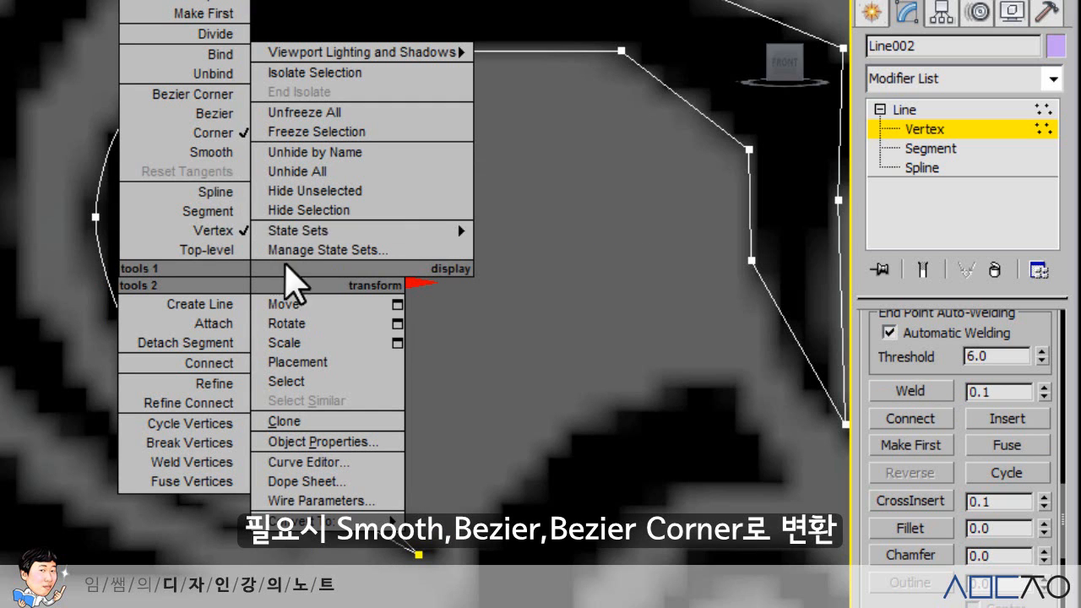
{"action": "left_click", "coordinate": [211, 154]}
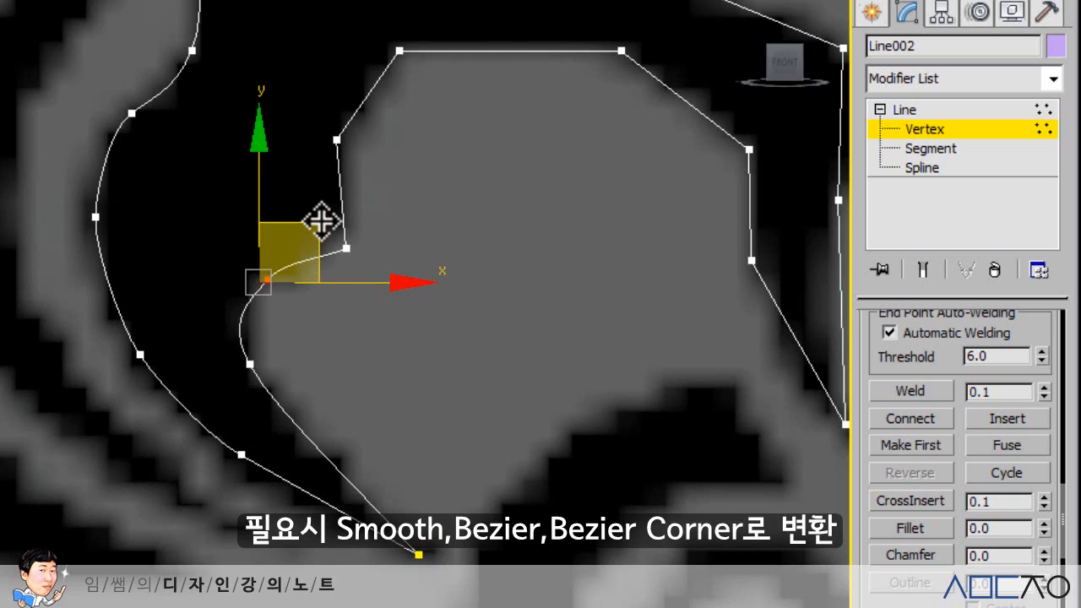
{"action": "left_click_drag", "start_coordinate": [250, 363], "coordinate": [258, 374]}
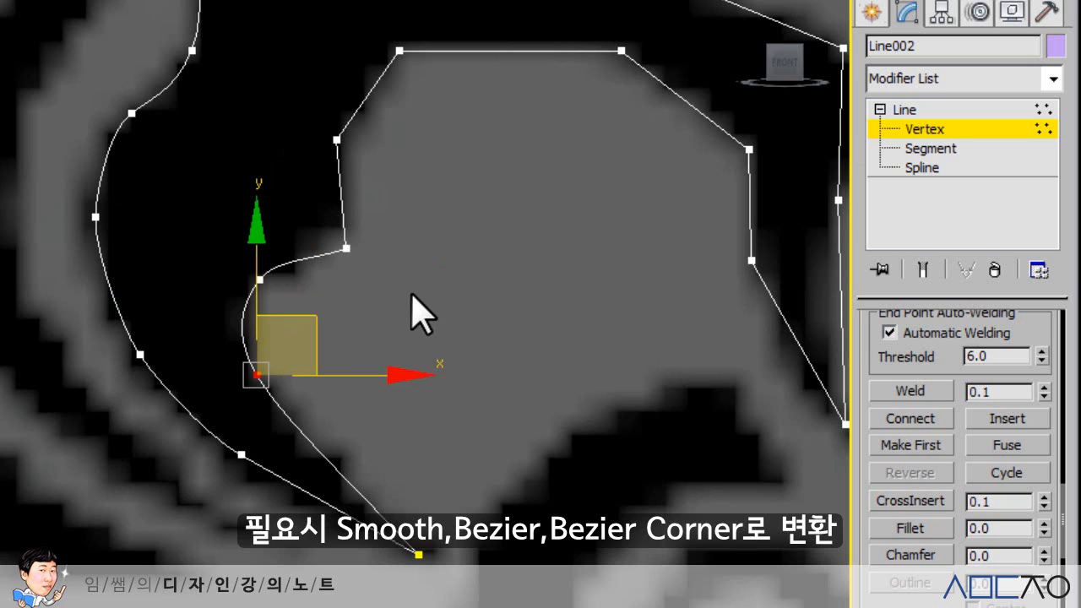
Convert the notch vertex on the left inner edge to Bezier, then adjust its tangent and position to the artwork
{"action": "middle_click_drag", "start_coordinate": [397, 292], "coordinate": [405, 337]}
{"action": "left_click", "coordinate": [355, 294]}
{"action": "right_click", "coordinate": [355, 294]}
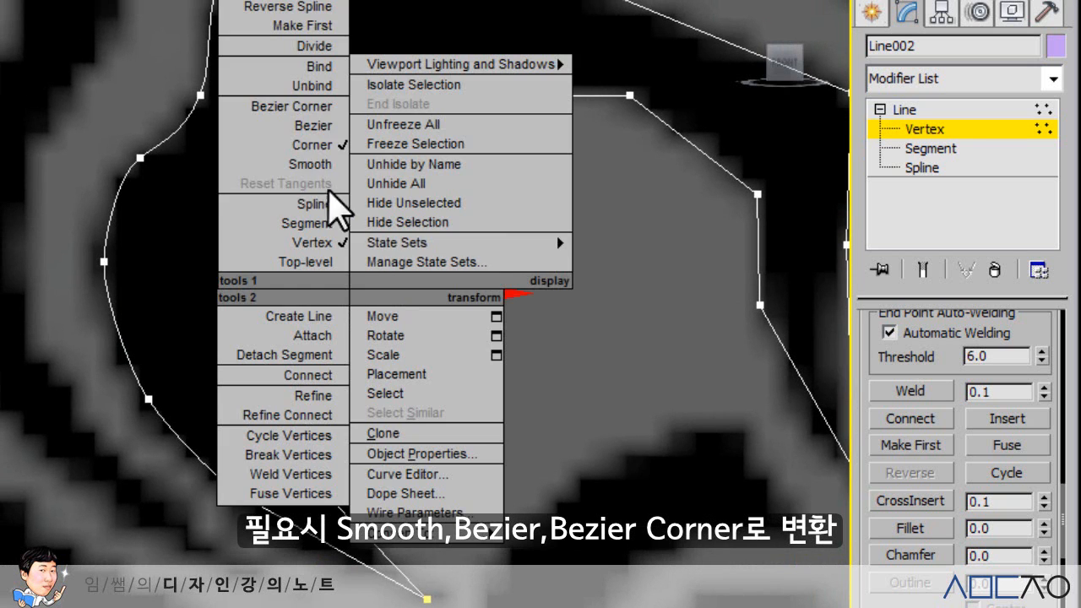
{"action": "left_click", "coordinate": [319, 128]}
{"action": "left_click_drag", "start_coordinate": [355, 329], "coordinate": [335, 330]}
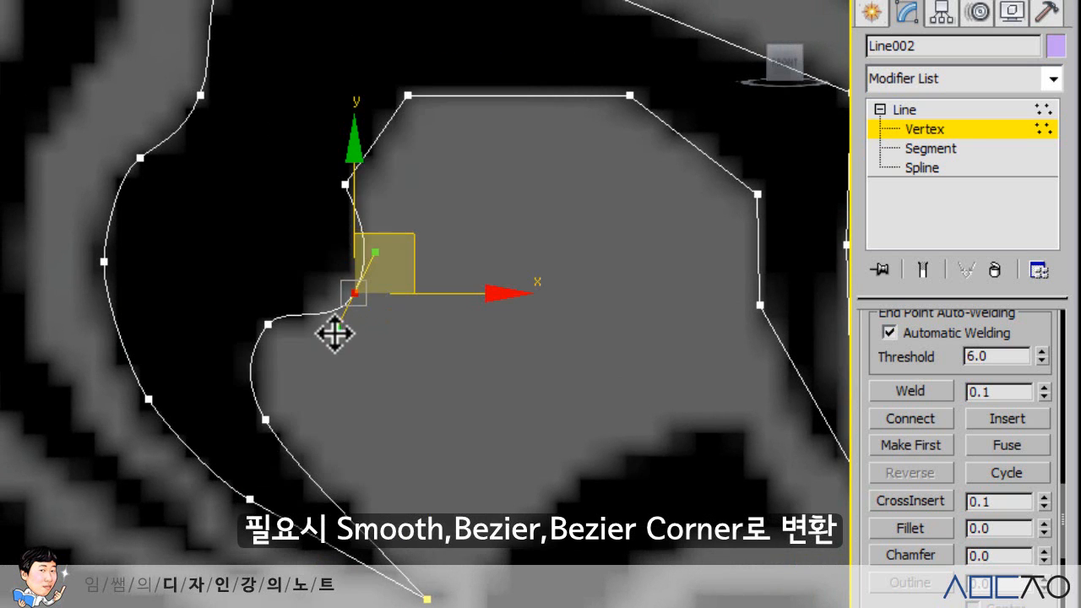
{"action": "left_click_drag", "start_coordinate": [411, 234], "coordinate": [394, 234]}
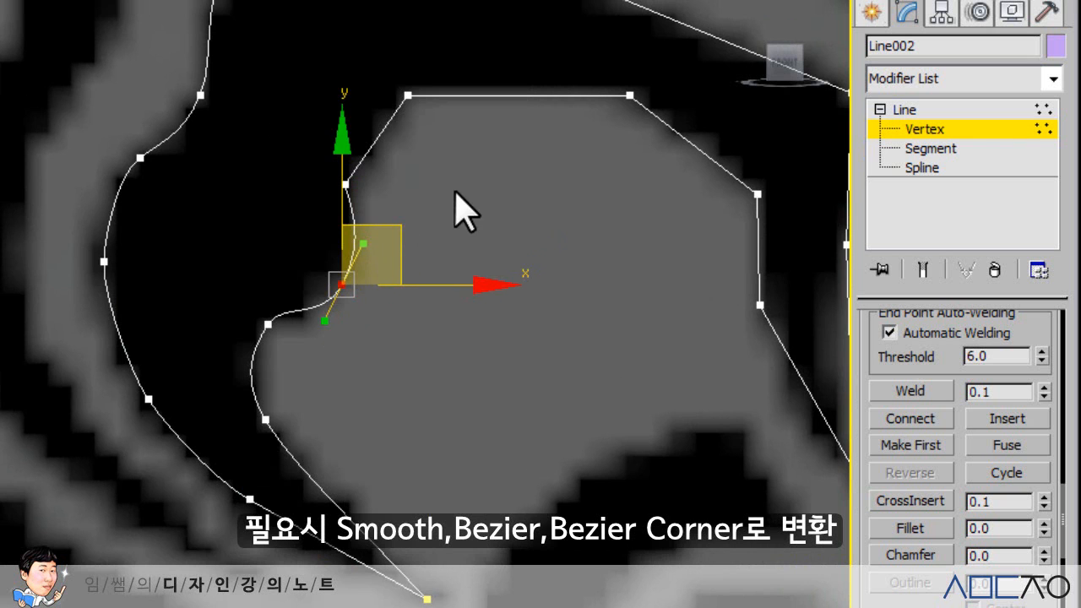
Fillet the vertex on the outer edge to the right of the peak, and shift the upper resulting vertex onto the artwork's edge
{"action": "left_click", "coordinate": [507, 237]}
{"action": "middle_click_drag", "start_coordinate": [513, 237], "coordinate": [358, 386]}
{"action": "scroll", "coordinate": [464, 285], "scroll_direction": "down", "scroll_amount": 2}
{"action": "scroll", "coordinate": [354, 282], "scroll_direction": "up", "scroll_amount": 1}
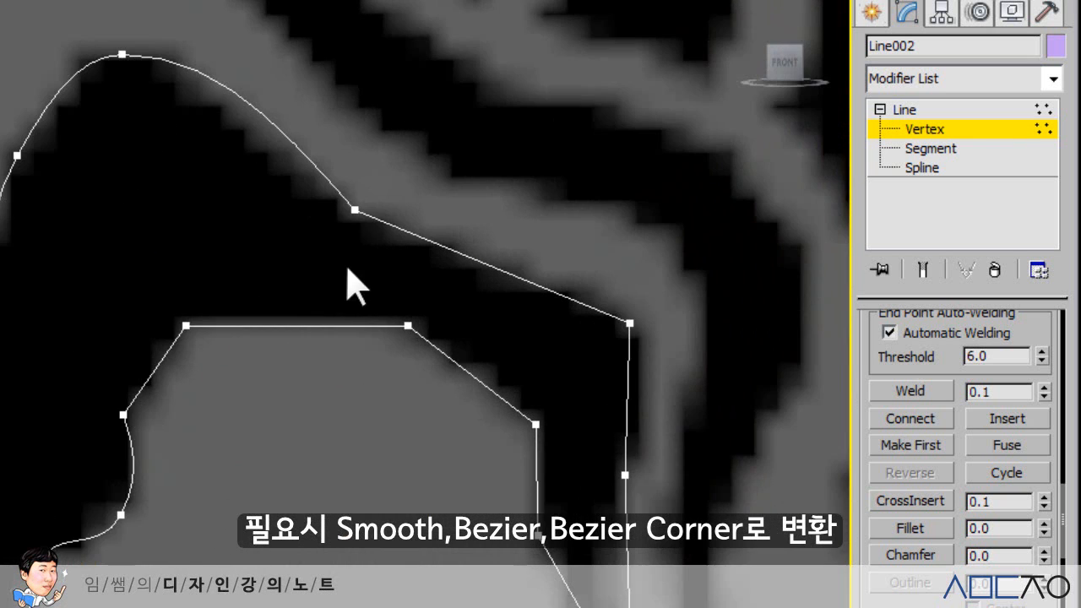
{"action": "scroll", "coordinate": [354, 239], "scroll_direction": "up", "scroll_amount": 1}
{"action": "left_click", "coordinate": [353, 226]}
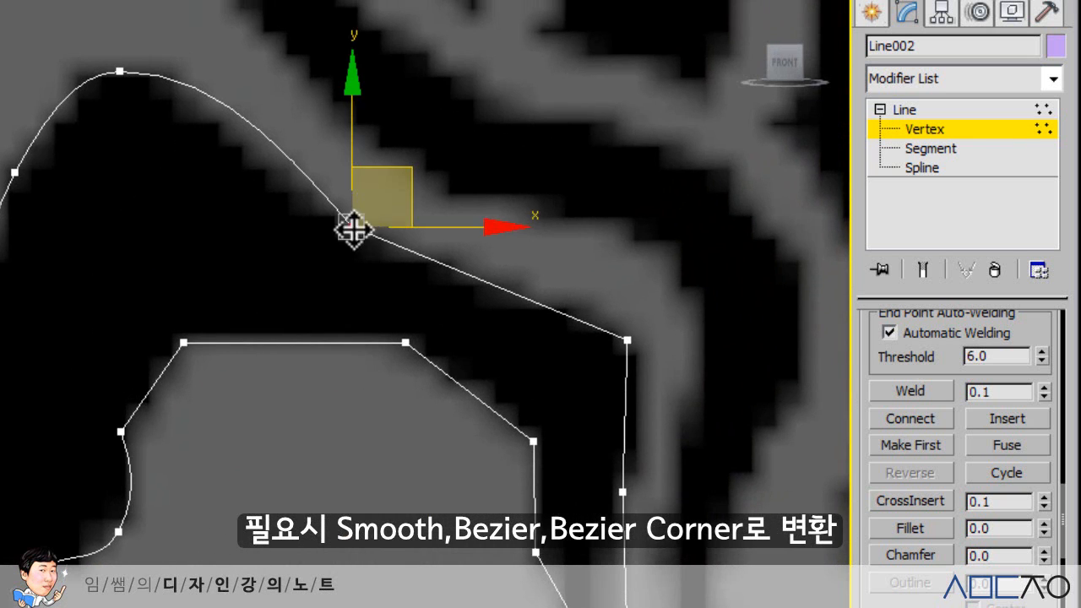
{"action": "left_click", "coordinate": [909, 529]}
{"action": "left_click", "coordinate": [916, 529]}
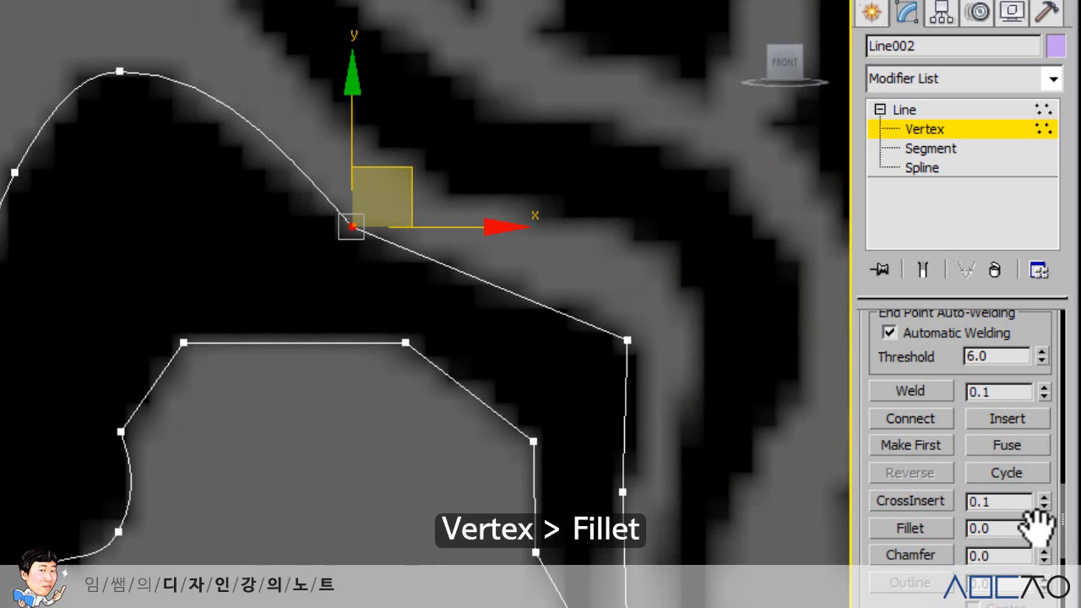
{"action": "left_click_drag", "start_coordinate": [1045, 526], "coordinate": [1045, 513]}
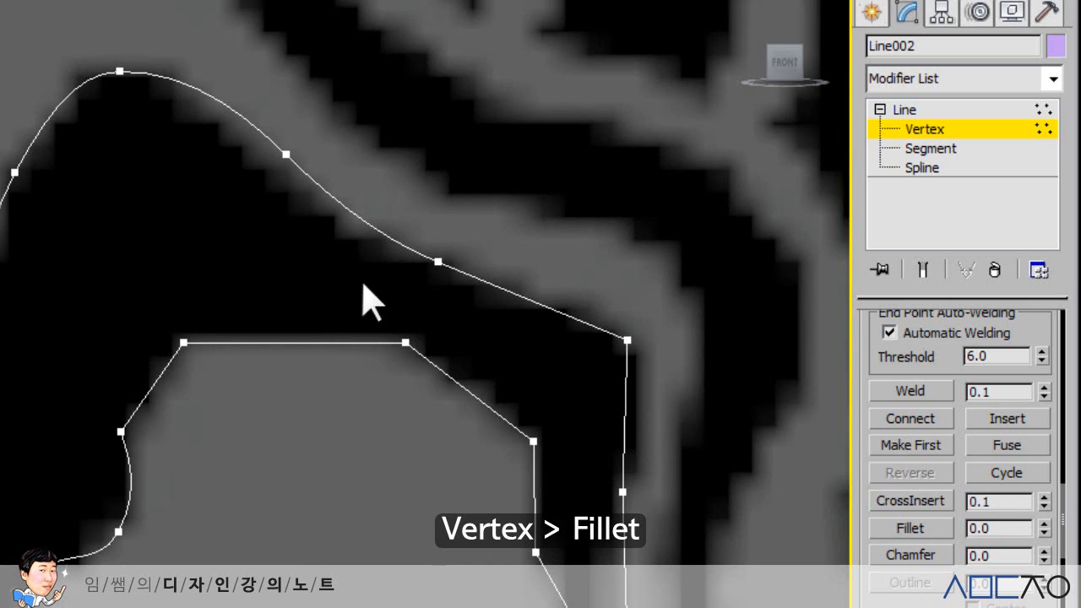
{"action": "left_click_drag", "start_coordinate": [303, 198], "coordinate": [275, 132]}
{"action": "left_click_drag", "start_coordinate": [343, 101], "coordinate": [330, 110]}
{"action": "left_click", "coordinate": [437, 262]}
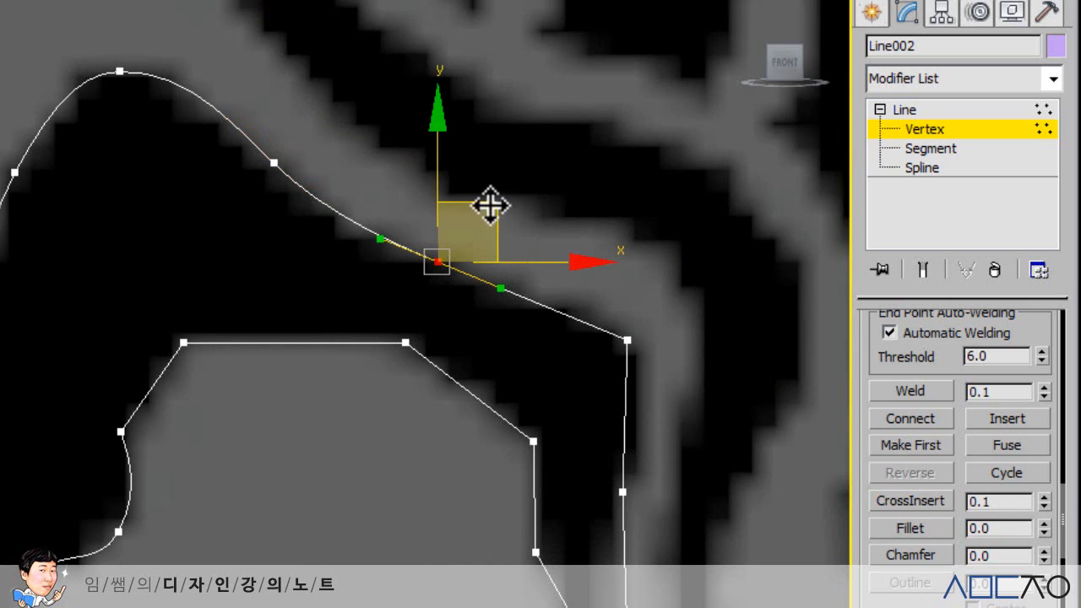
Convert the upper right outer corner vertex to Bezier and swing its tangent to round the corner along the artwork
{"action": "left_click", "coordinate": [639, 338]}
{"action": "middle_click_drag", "start_coordinate": [639, 338], "coordinate": [574, 285]}
{"action": "left_click", "coordinate": [571, 284]}
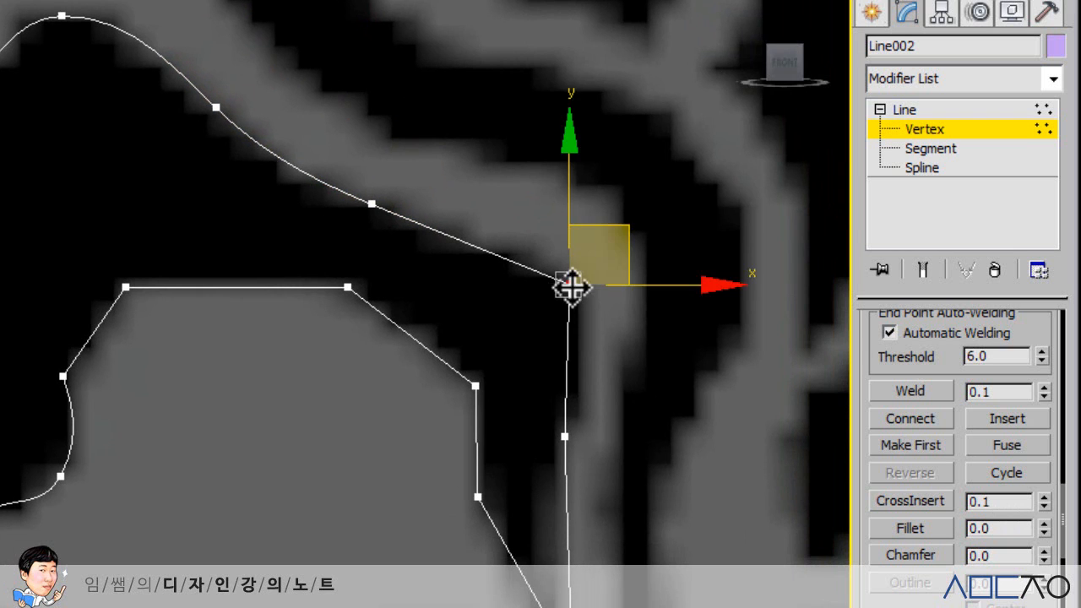
{"action": "right_click", "coordinate": [569, 285]}
{"action": "left_click", "coordinate": [507, 118]}
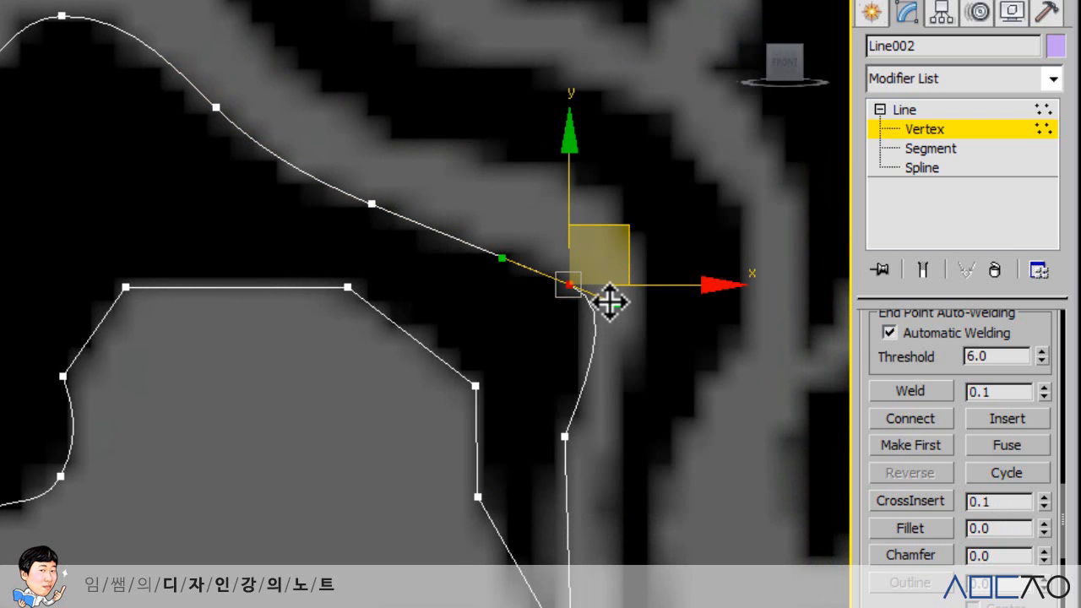
{"action": "left_click_drag", "start_coordinate": [609, 303], "coordinate": [599, 338]}
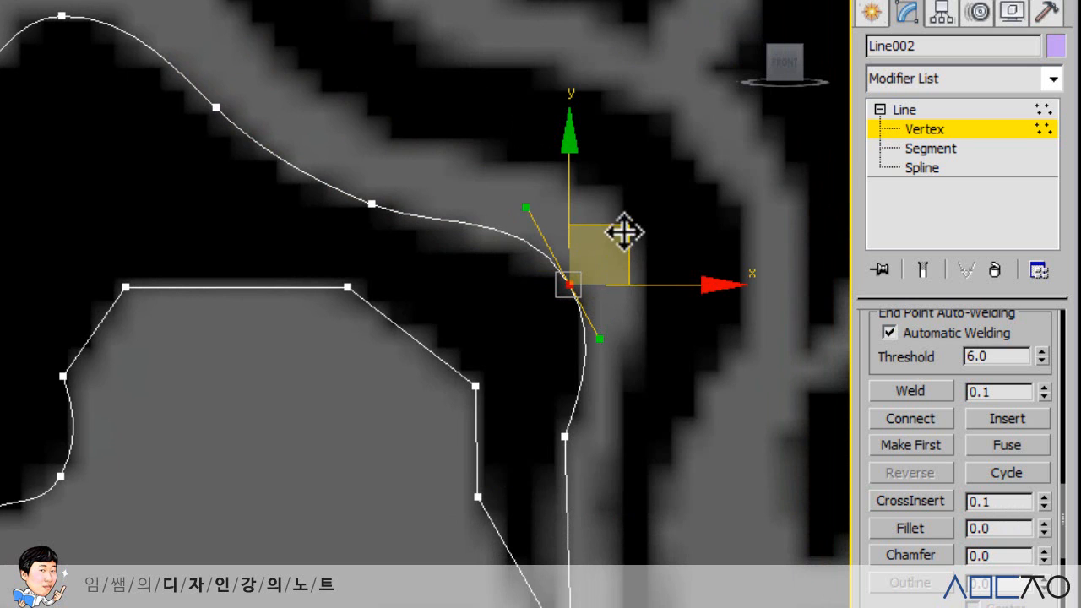
Convert the vertex below the upper right outer corner to Bezier, then adjust its tangent and position to the artwork
{"action": "middle_click_drag", "start_coordinate": [598, 278], "coordinate": [540, 270]}
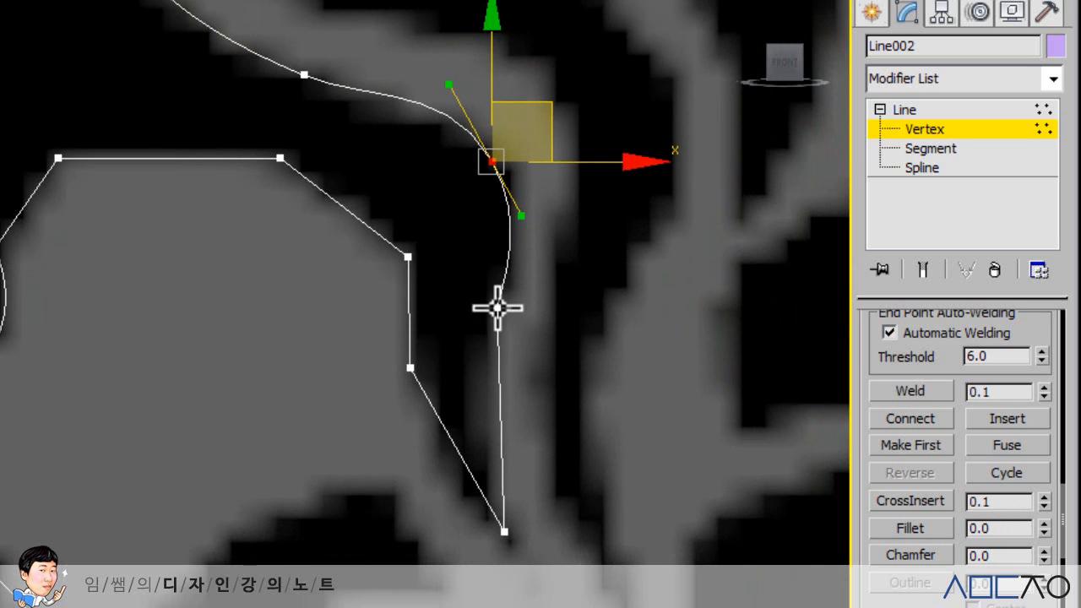
{"action": "right_click", "coordinate": [498, 308]}
{"action": "left_click", "coordinate": [485, 139]}
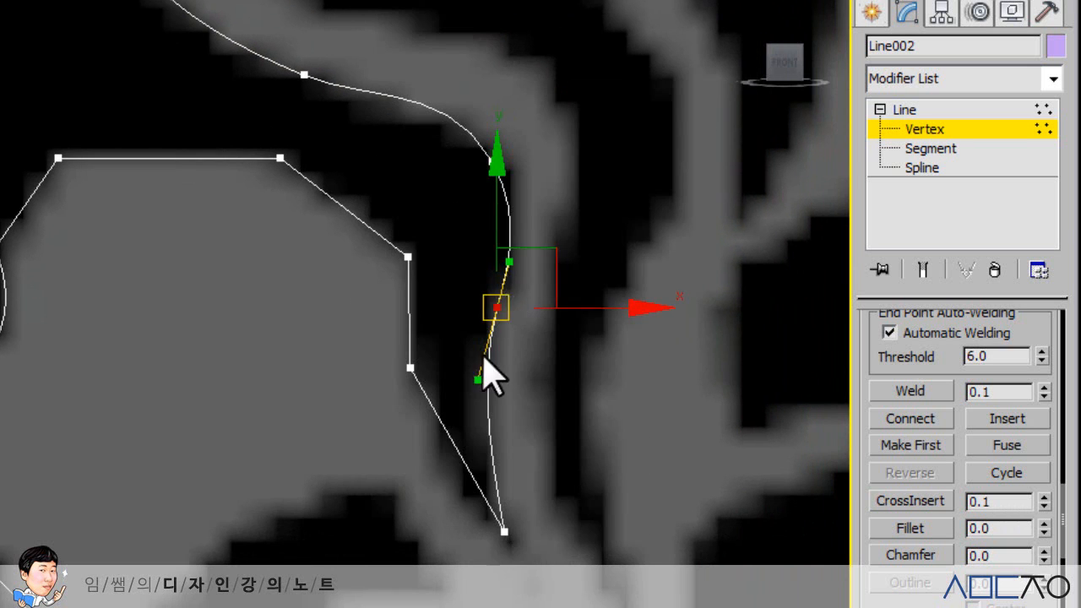
{"action": "left_click_drag", "start_coordinate": [477, 379], "coordinate": [482, 393]}
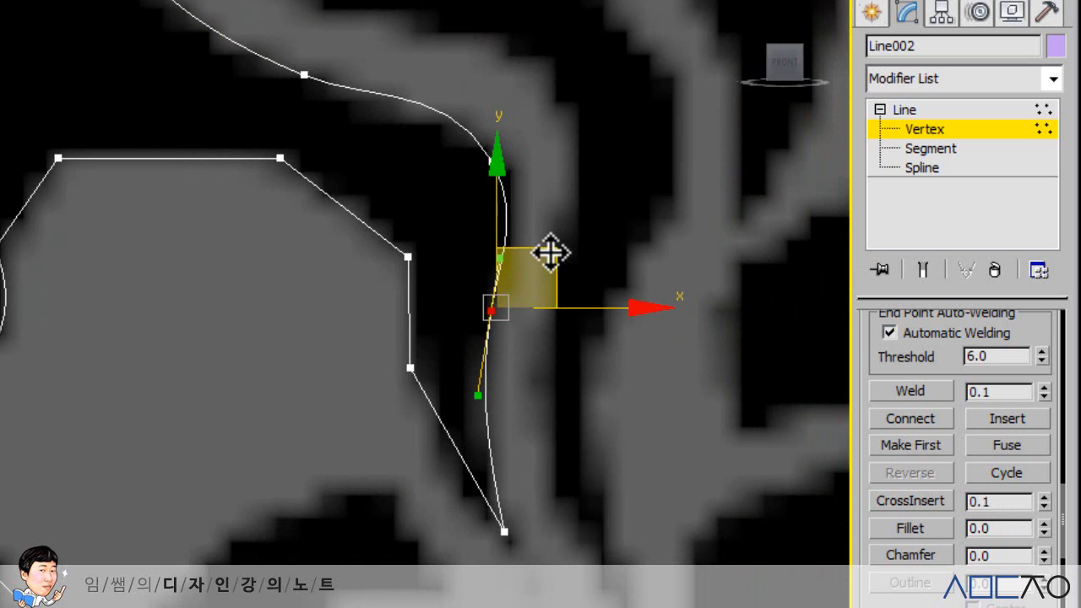
Fillet the three corner vertices on the outline's right inner edge to follow the artwork's curve
{"action": "left_click", "coordinate": [408, 254]}
{"action": "left_click", "coordinate": [905, 529]}
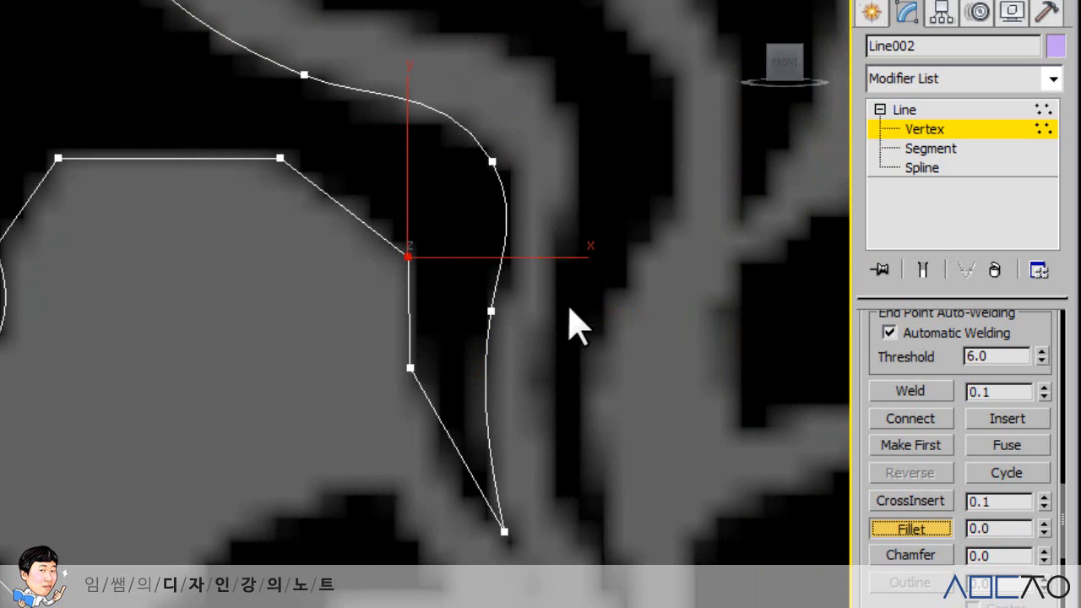
{"action": "left_click_drag", "start_coordinate": [415, 261], "coordinate": [384, 213]}
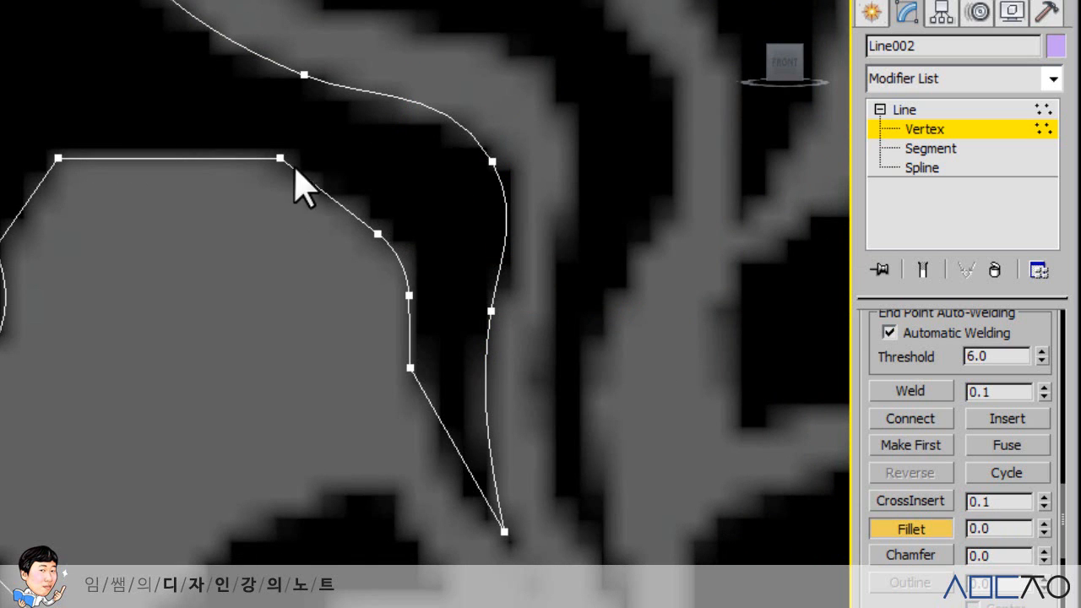
{"action": "left_click_drag", "start_coordinate": [276, 155], "coordinate": [254, 123]}
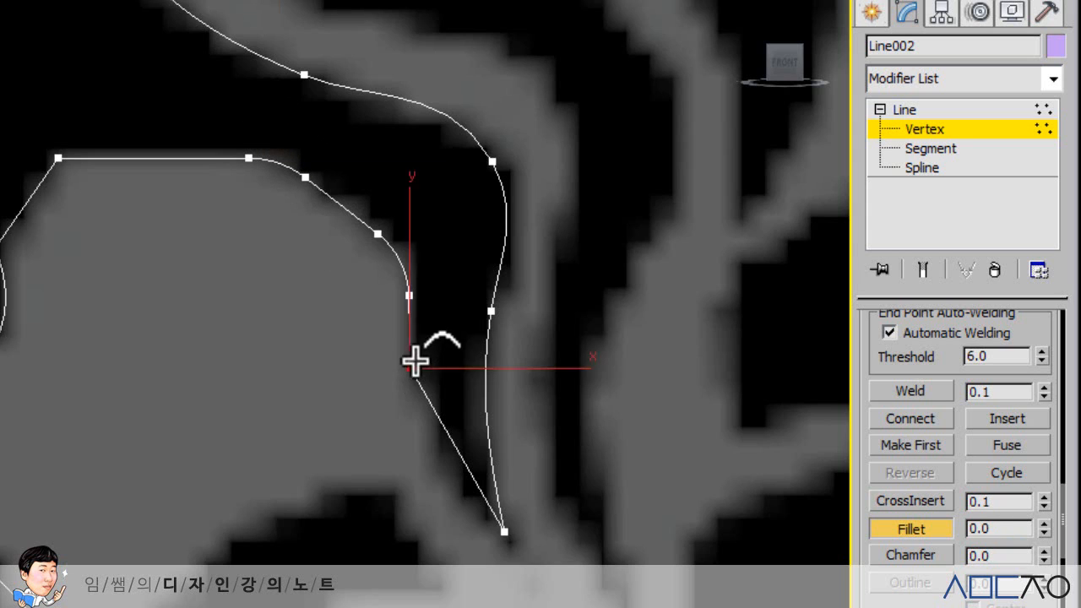
{"action": "left_click_drag", "start_coordinate": [413, 364], "coordinate": [362, 284]}
{"action": "left_click", "coordinate": [896, 530]}
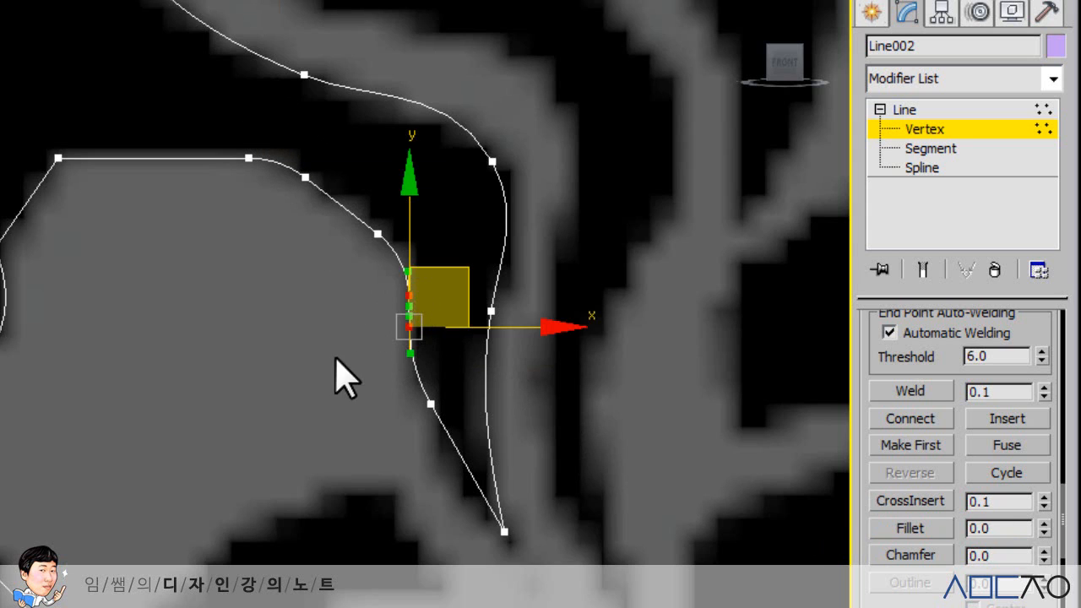
Fuse and weld the two close vertices left between the fillets on the right inner edge
{"action": "left_click", "coordinate": [997, 445]}
{"action": "left_click", "coordinate": [911, 392]}
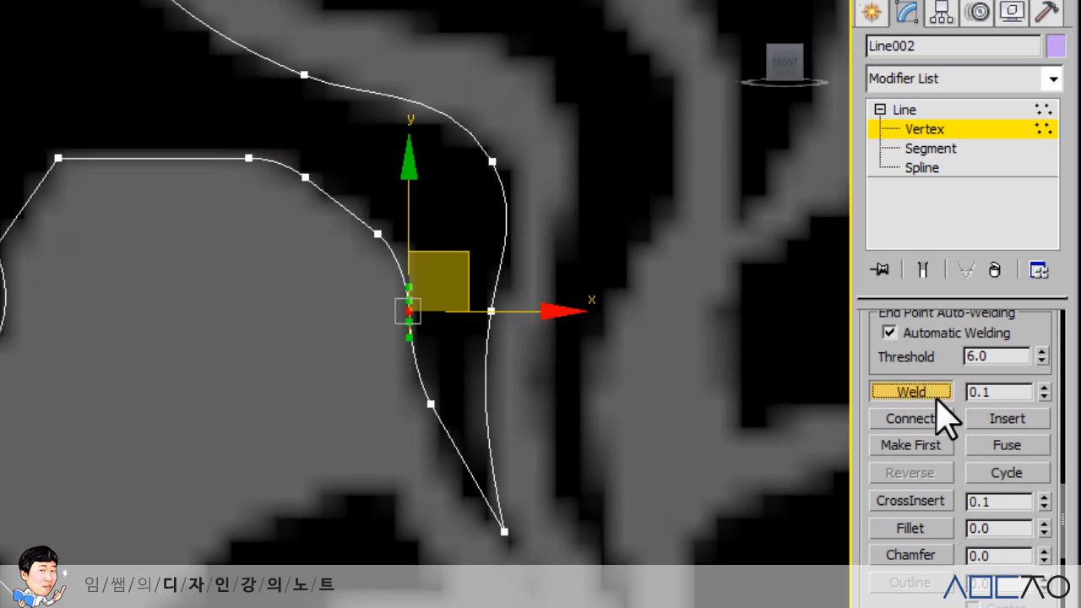
{"action": "middle_click_drag", "start_coordinate": [647, 446], "coordinate": [598, 379]}
{"action": "scroll", "coordinate": [667, 389], "scroll_direction": "down", "scroll_amount": 3}
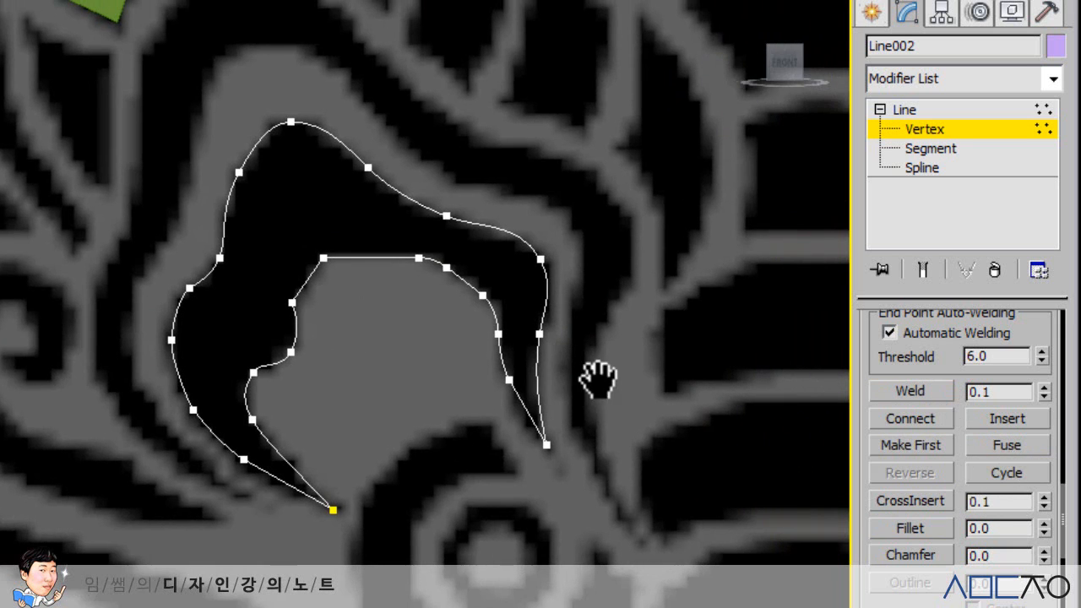
Shift the right vertex of the inner top edge onto the artwork's curve and convert the edge's left corner vertex to Smooth
{"action": "left_click", "coordinate": [419, 258]}
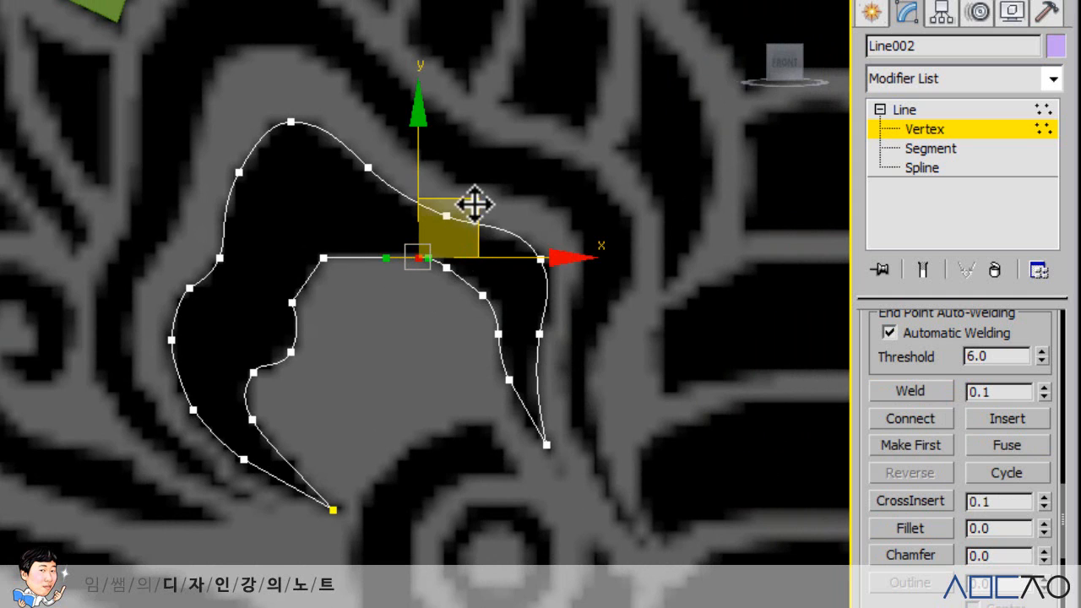
{"action": "left_click_drag", "start_coordinate": [476, 205], "coordinate": [456, 200]}
{"action": "right_click", "coordinate": [325, 258]}
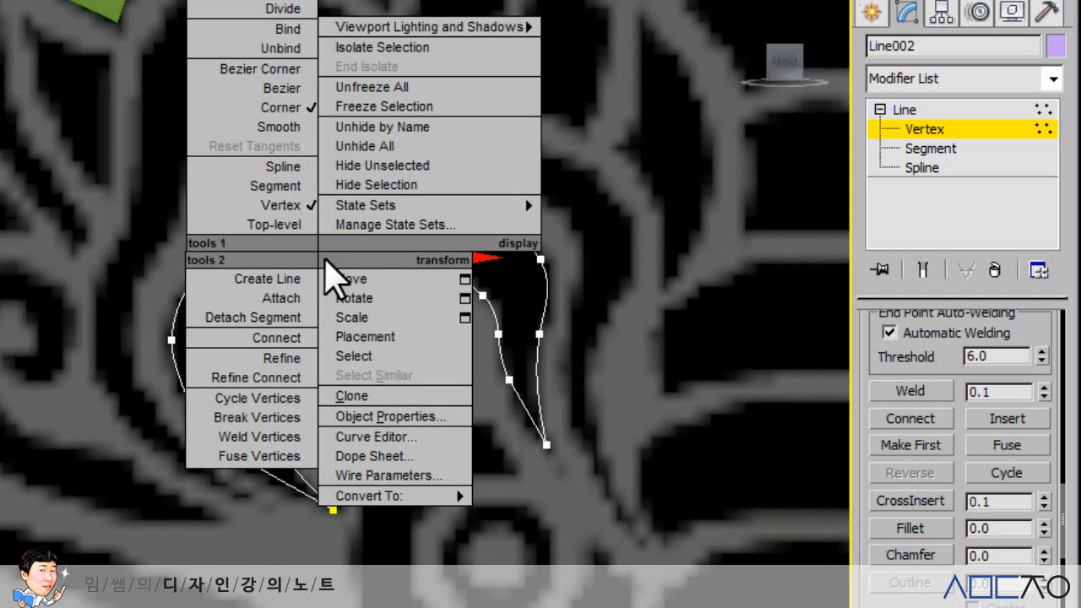
{"action": "left_click", "coordinate": [279, 126]}
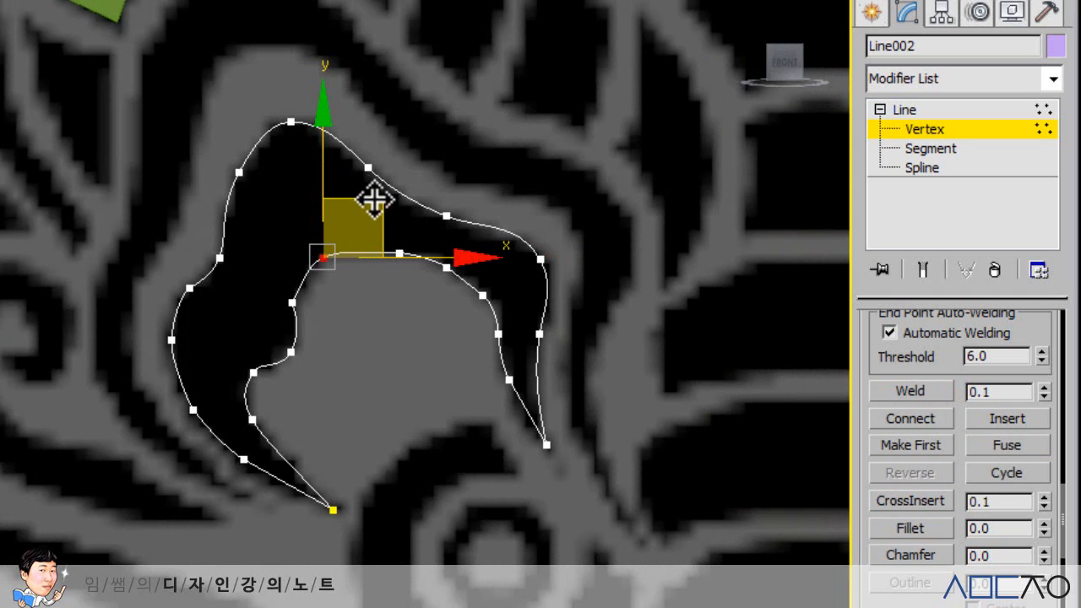
Nudge the vertex below the inner top-left corner slightly right onto the artwork and finish the vertex editing of the eye outline
{"action": "left_click", "coordinate": [291, 301]}
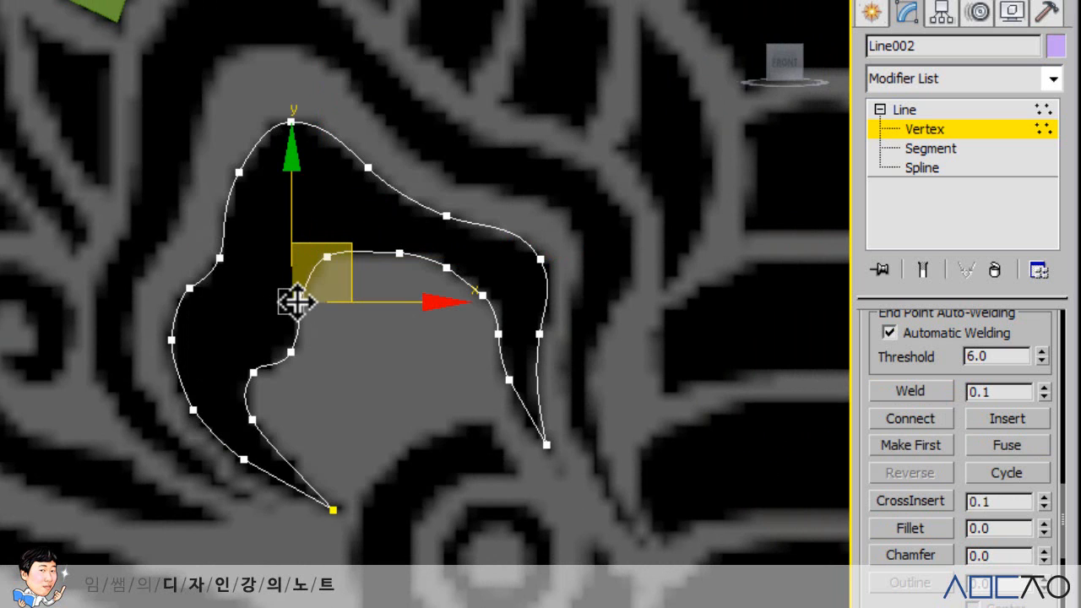
{"action": "left_click_drag", "start_coordinate": [297, 301], "coordinate": [302, 302]}
{"action": "left_click", "coordinate": [355, 376]}
{"action": "left_click", "coordinate": [902, 109]}
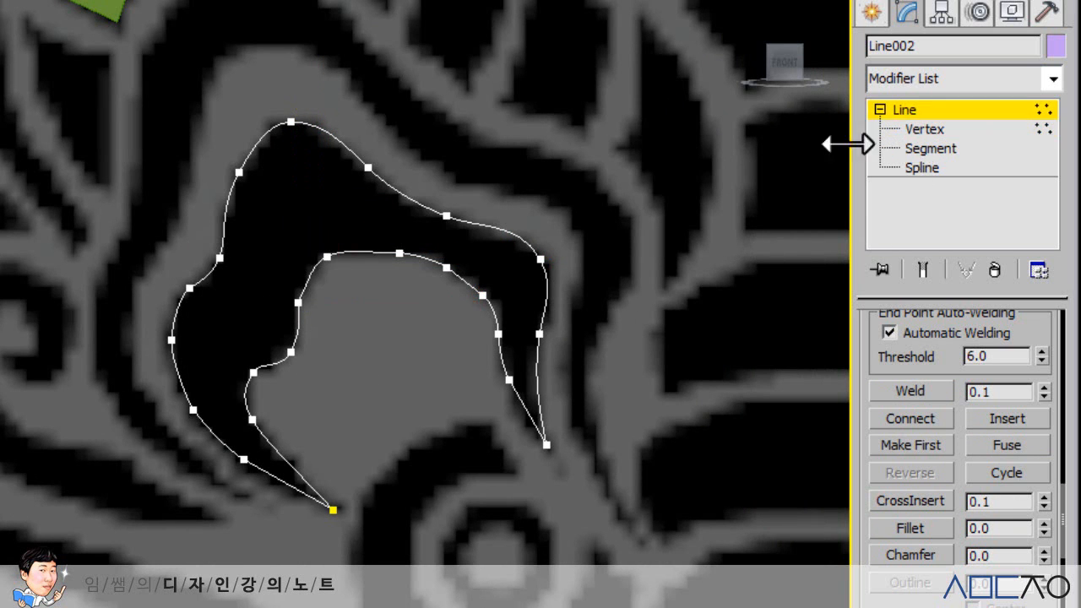
Select the extruded horn shape and compare its base line with its Extrude result beside the eye outline
{"action": "middle_click_drag", "start_coordinate": [652, 285], "coordinate": [371, 346]}
{"action": "scroll", "coordinate": [640, 307], "scroll_direction": "down", "scroll_amount": 4}
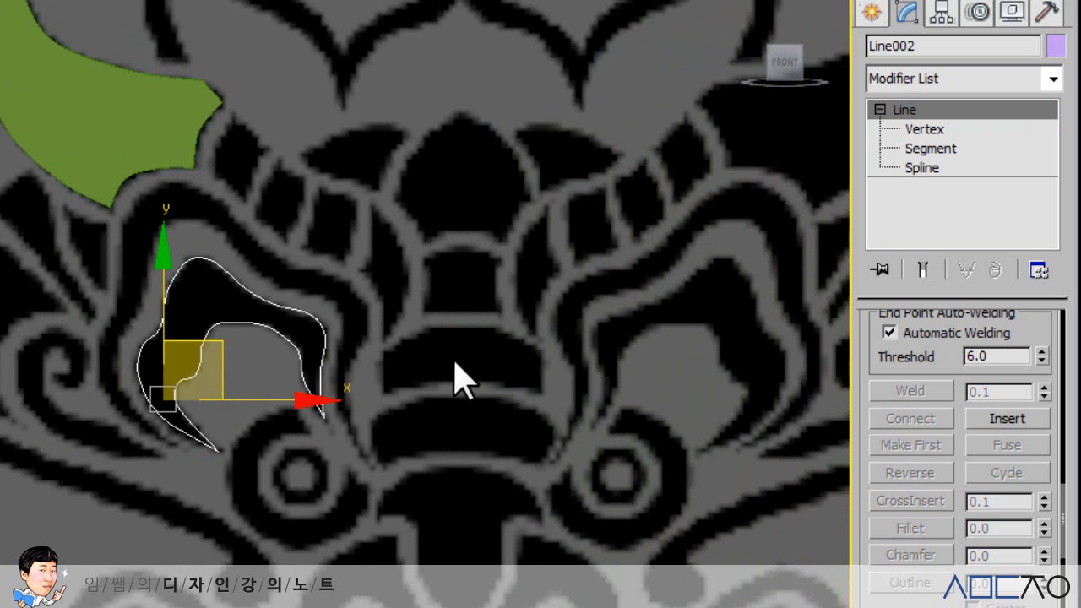
{"action": "middle_click_drag", "start_coordinate": [484, 374], "coordinate": [496, 363]}
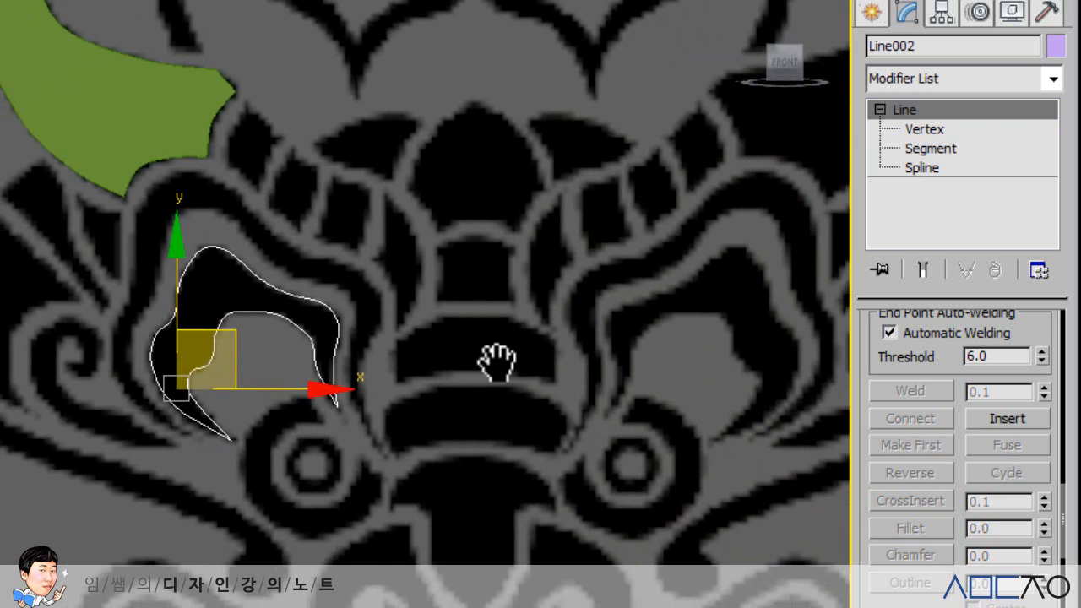
{"action": "key", "text": "alt+w"}
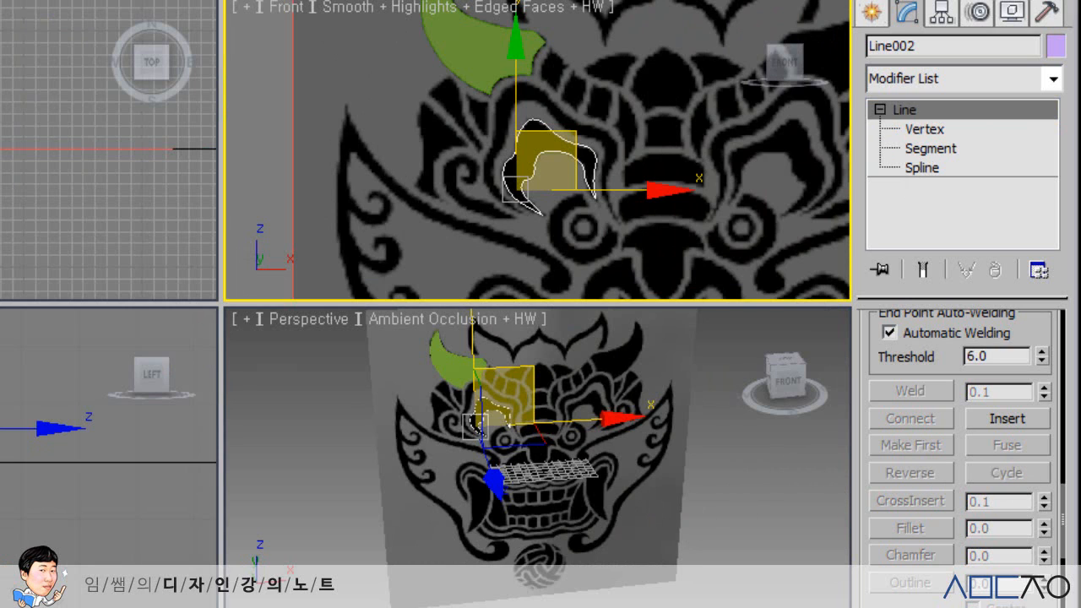
{"action": "key", "text": "ctrl+shift+z"}
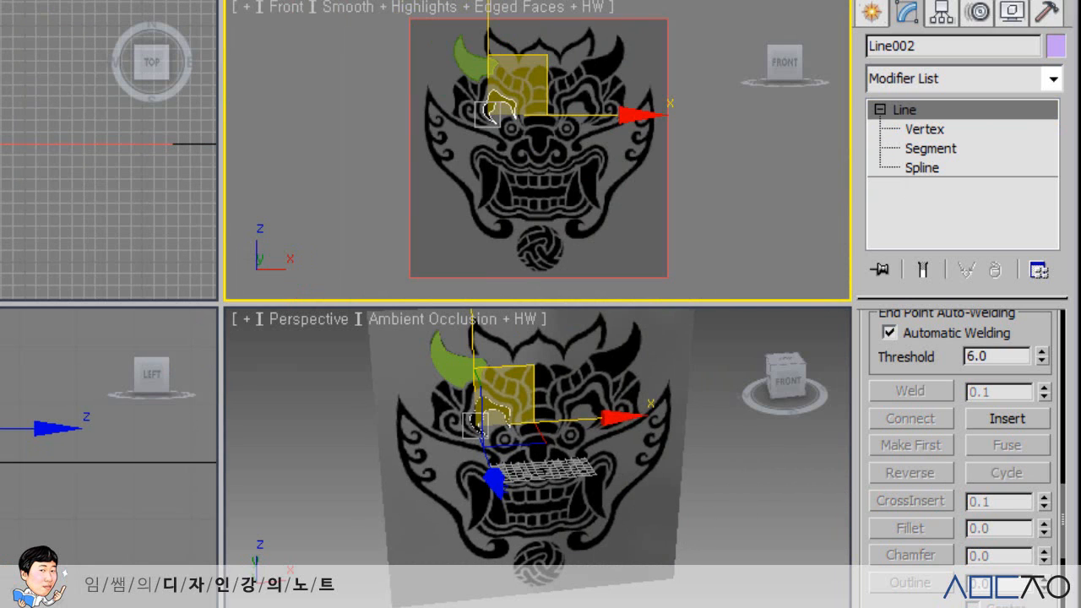
{"action": "left_click", "coordinate": [467, 66]}
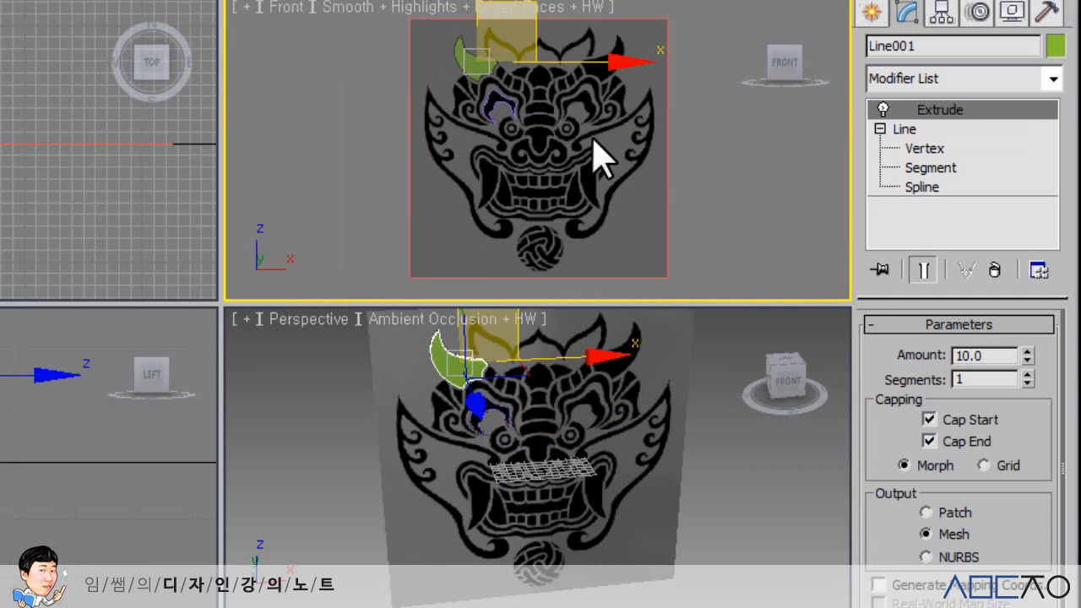
{"action": "left_click", "coordinate": [905, 129]}
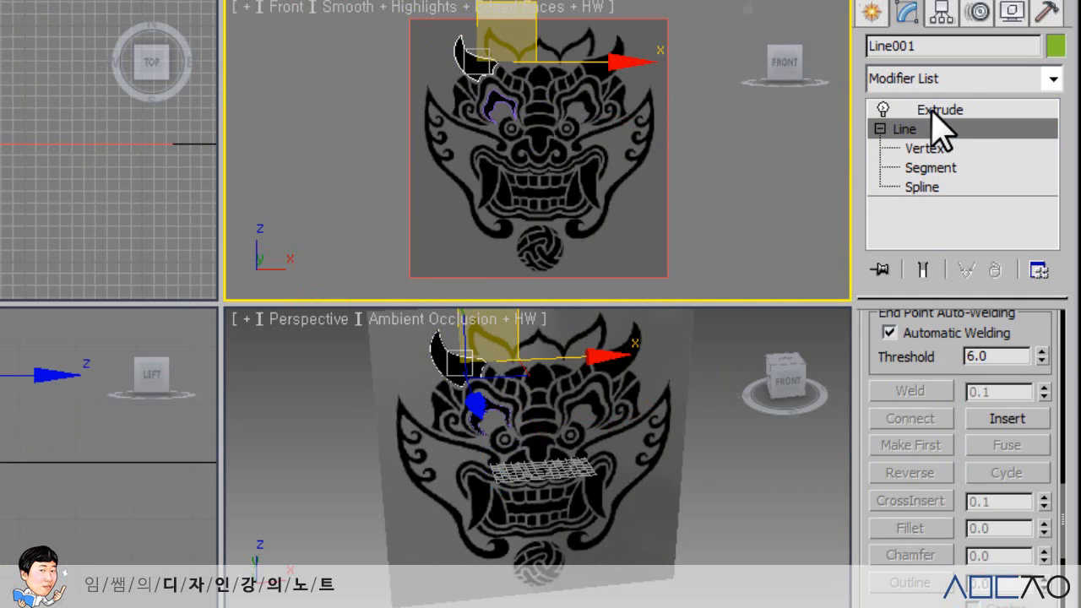
{"action": "left_click", "coordinate": [919, 110]}
{"action": "middle_click_drag", "start_coordinate": [538, 140], "coordinate": [548, 164]}
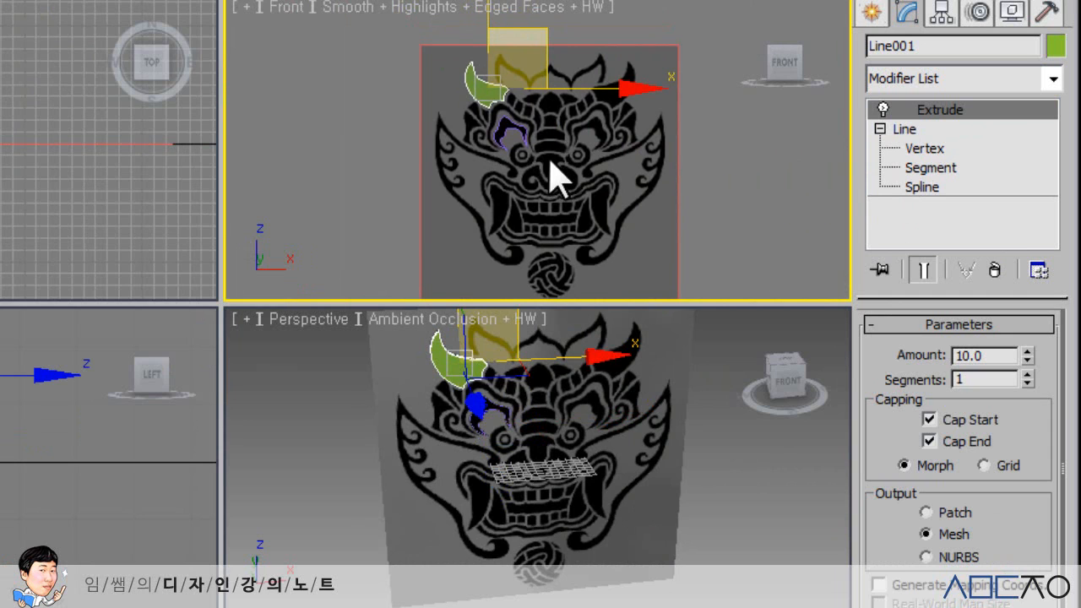
{"action": "key", "text": "alt+w"}
{"action": "middle_click_drag", "start_coordinate": [278, 249], "coordinate": [485, 225]}
{"action": "scroll", "coordinate": [321, 224], "scroll_direction": "up", "scroll_amount": 4}
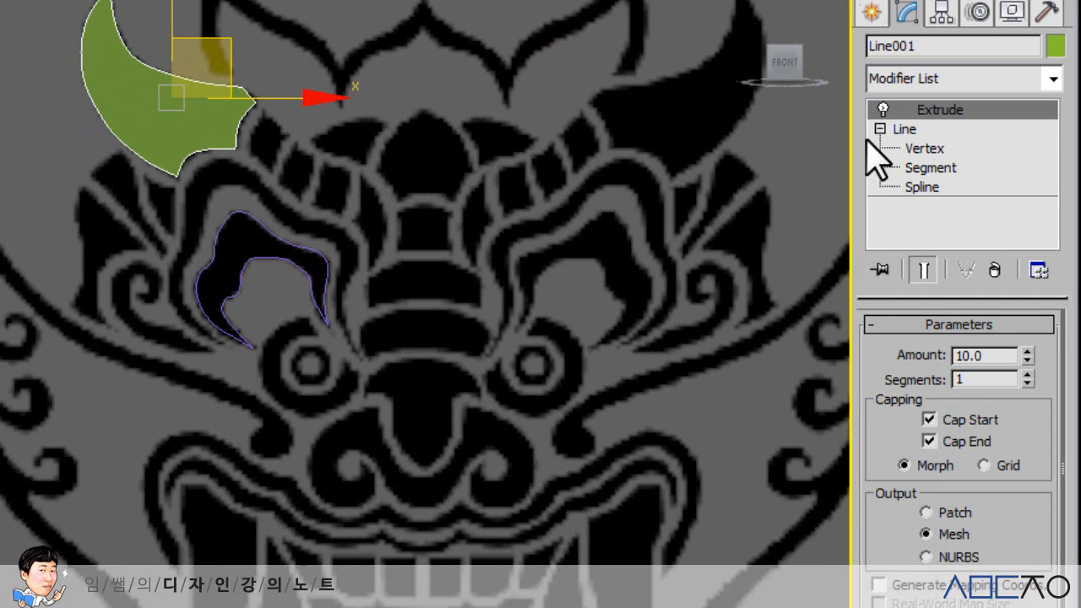
Attach the left eye outline to the horn's base line below its Extrude modifier
{"action": "left_click", "coordinate": [904, 130]}
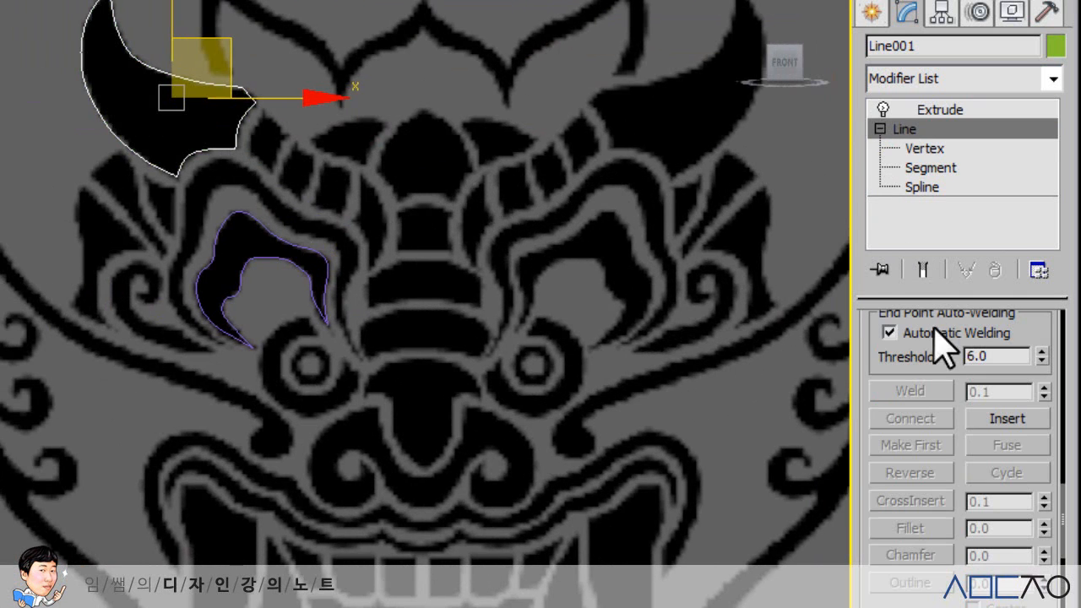
{"action": "scroll", "coordinate": [938, 371], "scroll_direction": "up", "scroll_amount": 8}
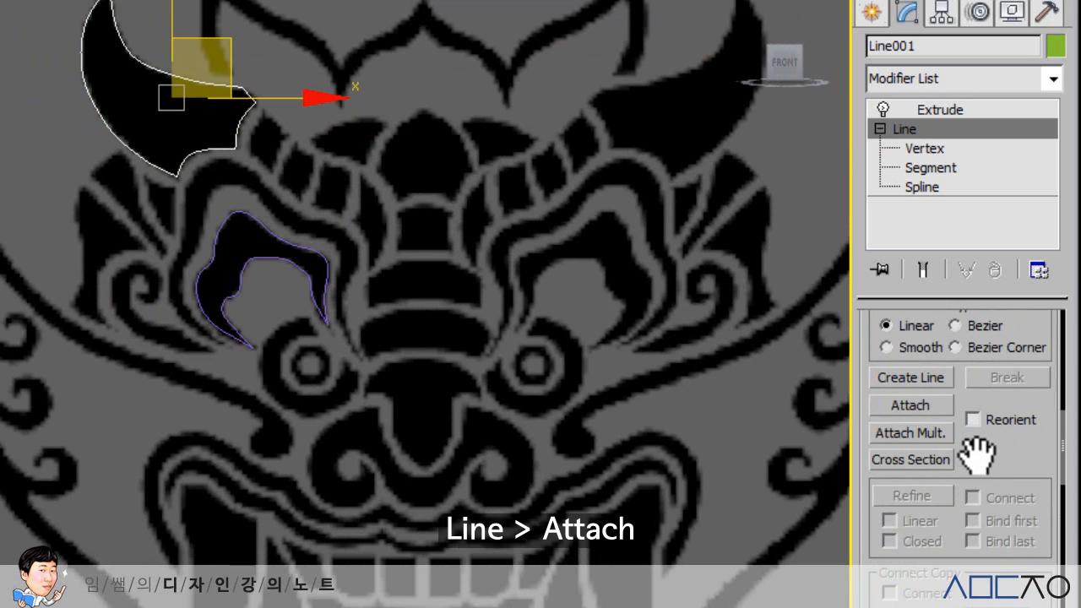
{"action": "left_click", "coordinate": [911, 406]}
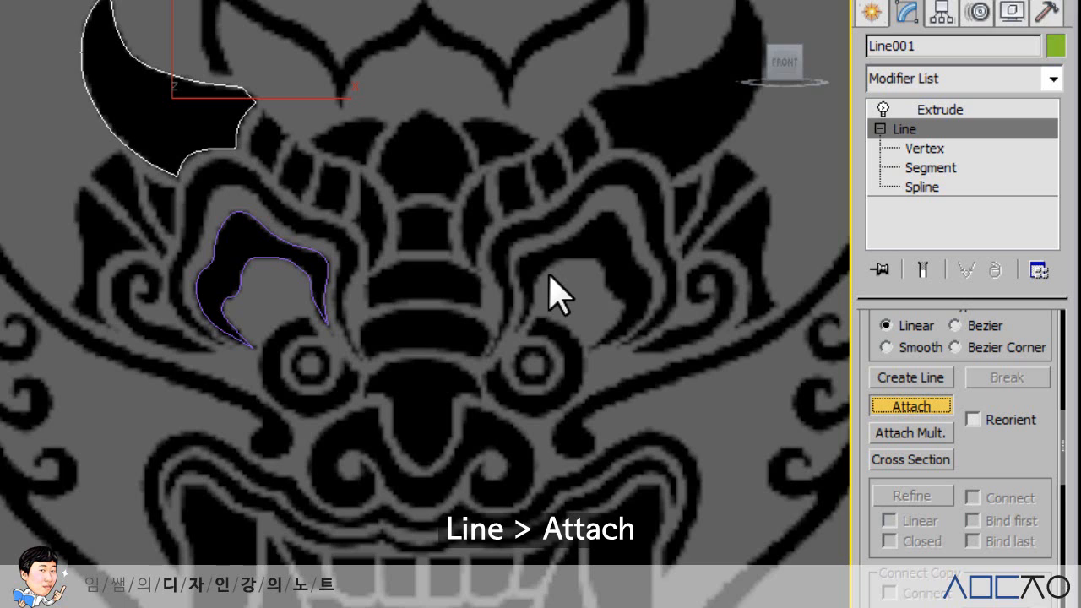
{"action": "left_click", "coordinate": [245, 212]}
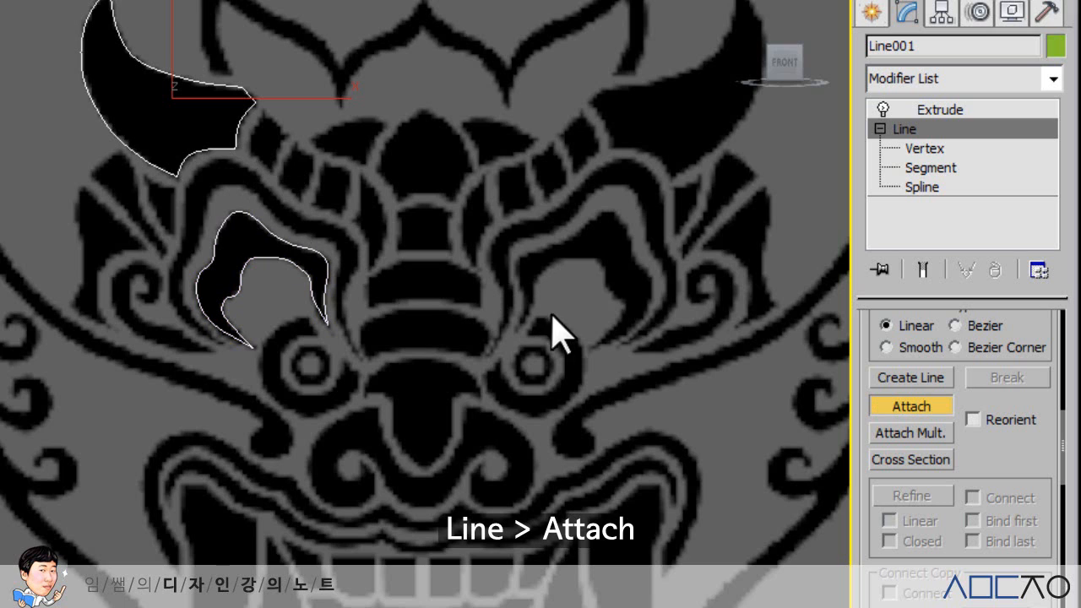
{"action": "left_click", "coordinate": [897, 405]}
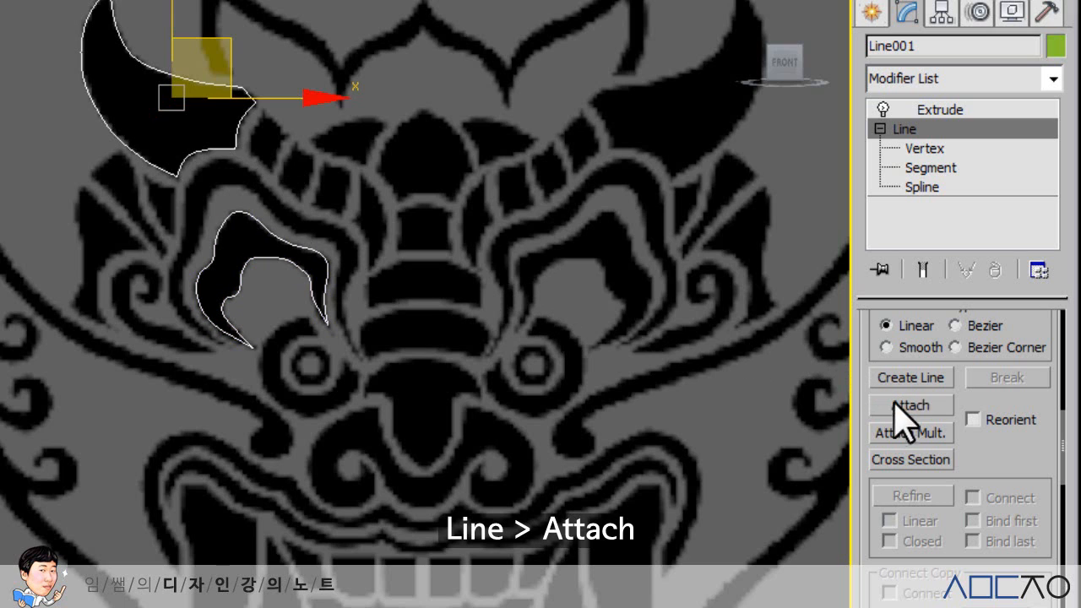
Check the vertices of the attached horn and eye outlines, then return to the Extrude level
{"action": "left_click", "coordinate": [921, 151]}
{"action": "middle_click_drag", "start_coordinate": [358, 308], "coordinate": [387, 329]}
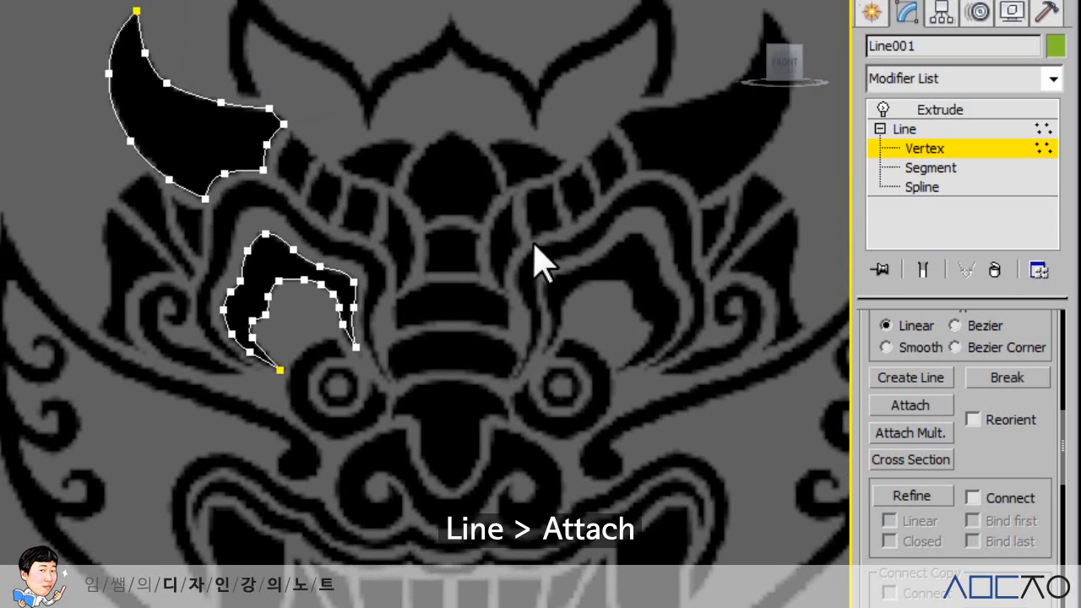
{"action": "left_click", "coordinate": [905, 129]}
{"action": "left_click", "coordinate": [930, 110]}
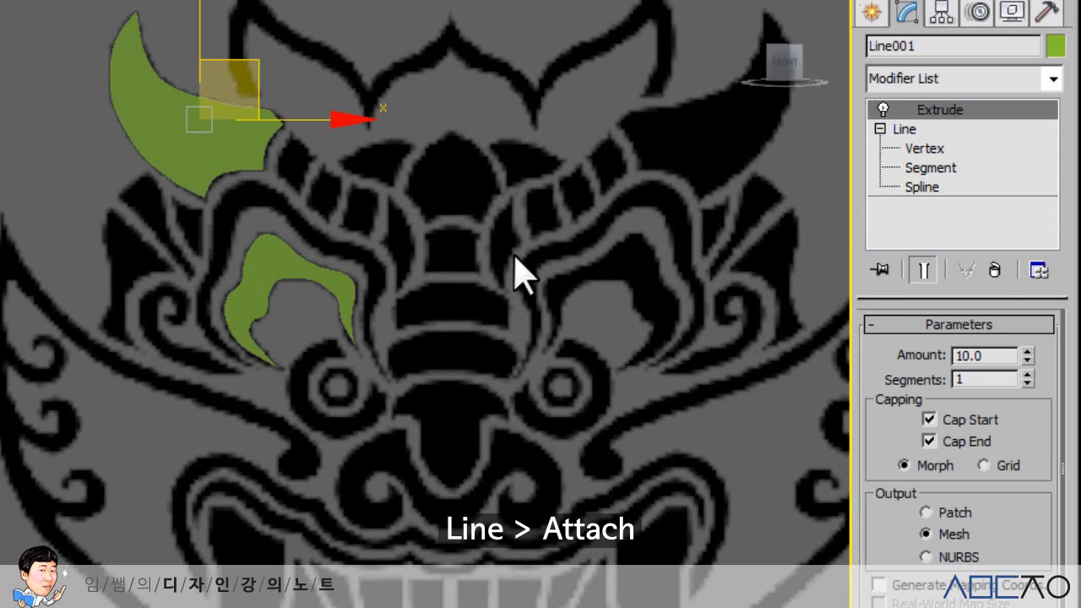
Inspect the extruded horn and left eye shapes from several angles in the perspective view
{"action": "middle_click_drag", "start_coordinate": [514, 255], "coordinate": [518, 219]}
{"action": "key", "text": "alt+w"}
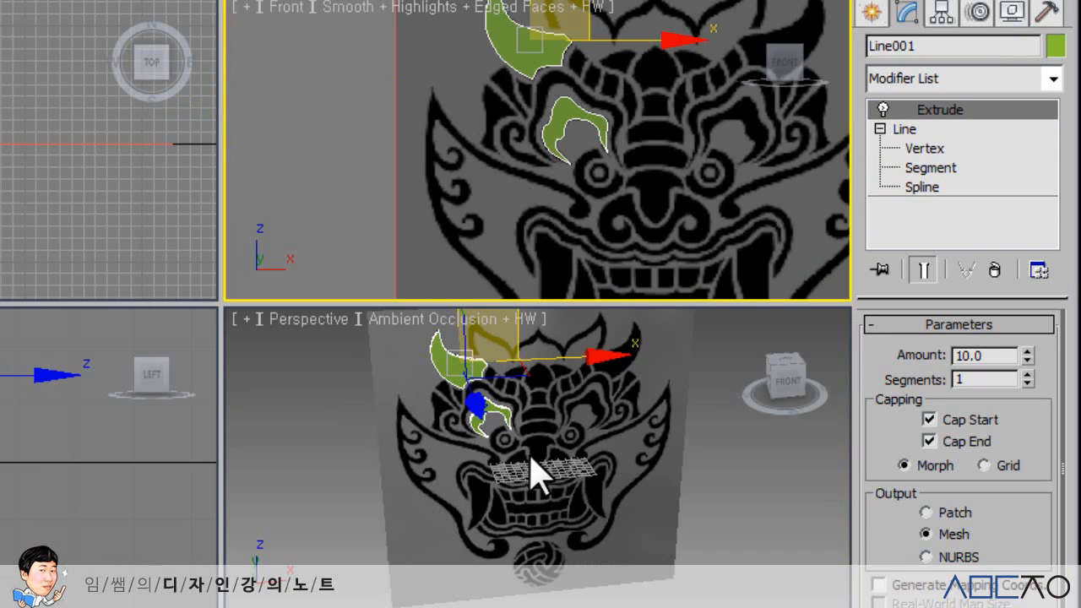
{"action": "middle_click_drag", "start_coordinate": [531, 458], "coordinate": [577, 430], "text": "alt"}
{"action": "key", "text": "ctrl+shift+z"}
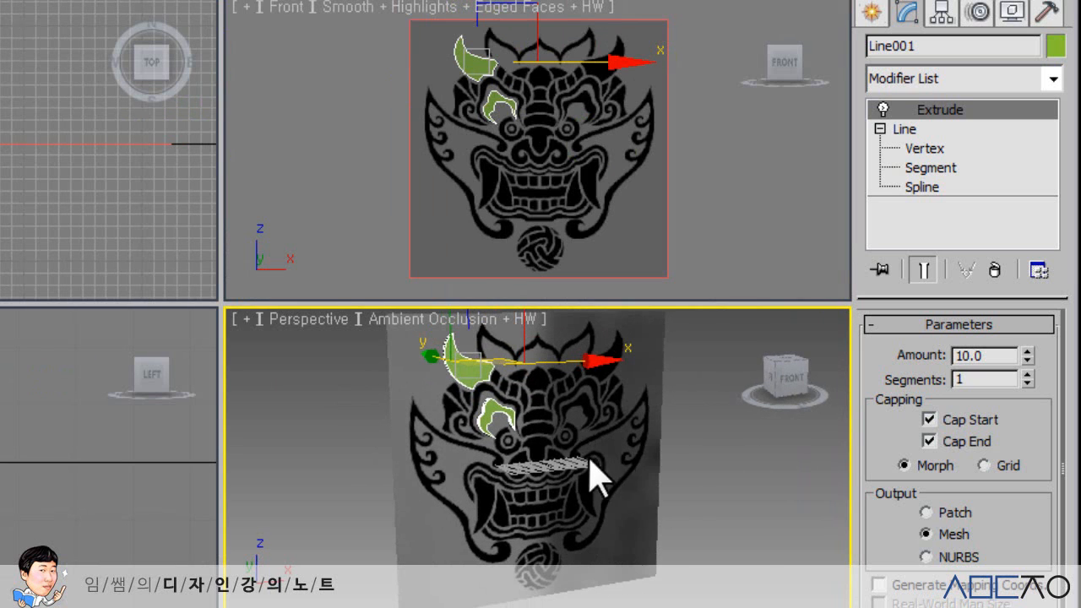
{"action": "middle_click_drag", "start_coordinate": [703, 517], "coordinate": [789, 543], "text": "alt"}
{"action": "middle_click_drag", "start_coordinate": [786, 553], "coordinate": [701, 532], "text": "alt"}
With Create Line inside the horn-and-eye line, trace the outer edge of the spiral beside the left eye from its lower tip to its curled end
{"action": "middle_click_drag", "start_coordinate": [650, 271], "coordinate": [633, 225]}
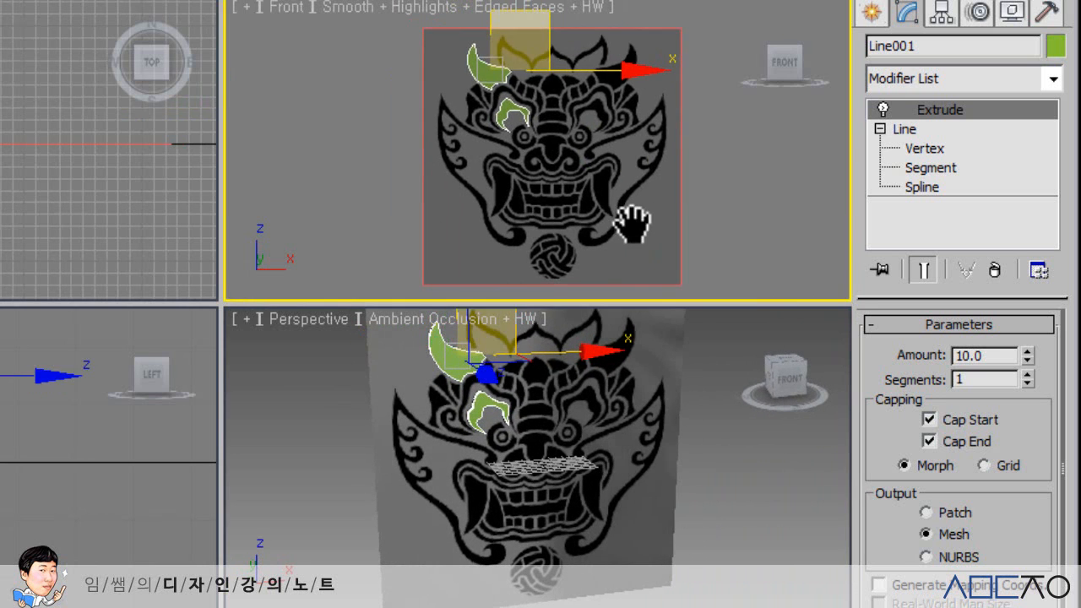
{"action": "key", "text": "alt+w"}
{"action": "scroll", "coordinate": [415, 259], "scroll_direction": "up", "scroll_amount": 5}
{"action": "middle_click_drag", "start_coordinate": [287, 241], "coordinate": [335, 296]}
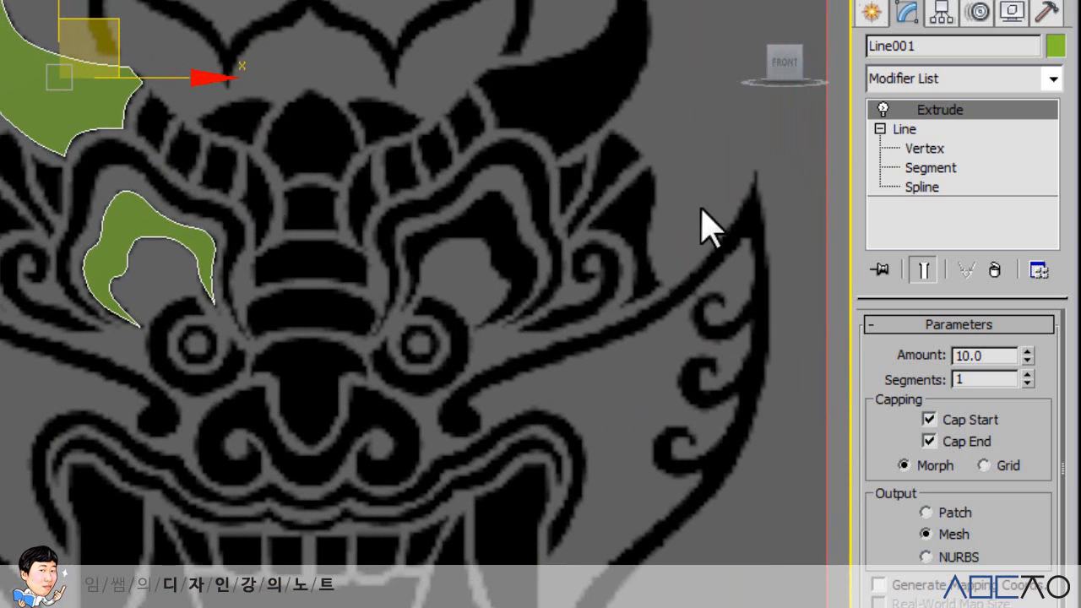
{"action": "left_click", "coordinate": [909, 134]}
{"action": "left_click", "coordinate": [920, 148]}
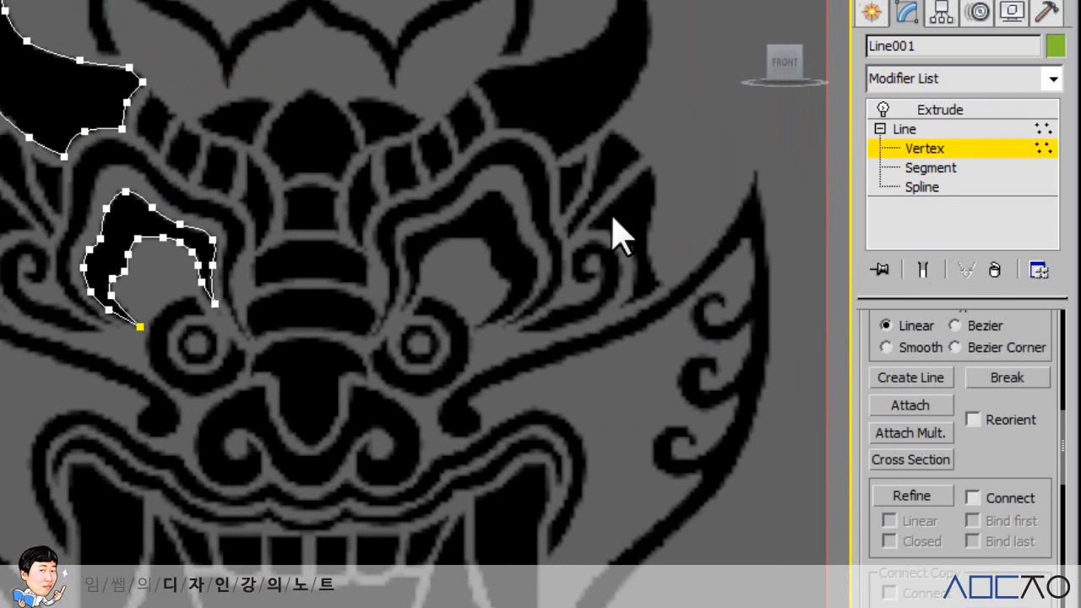
{"action": "scroll", "coordinate": [441, 313], "scroll_direction": "up", "scroll_amount": 6}
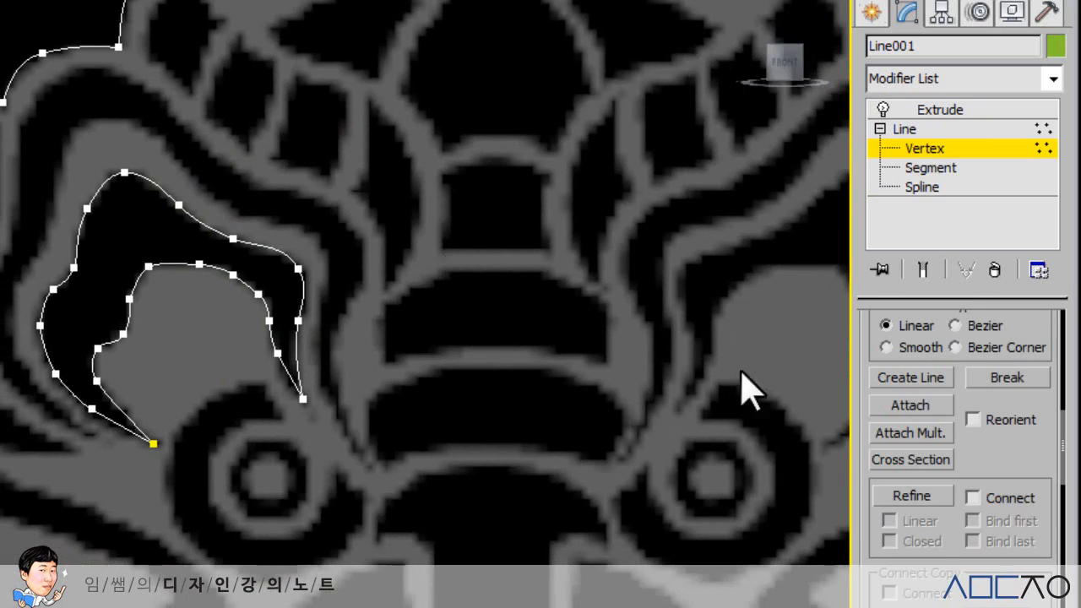
{"action": "left_click", "coordinate": [910, 378]}
{"action": "middle_click_drag", "start_coordinate": [248, 354], "coordinate": [302, 397]}
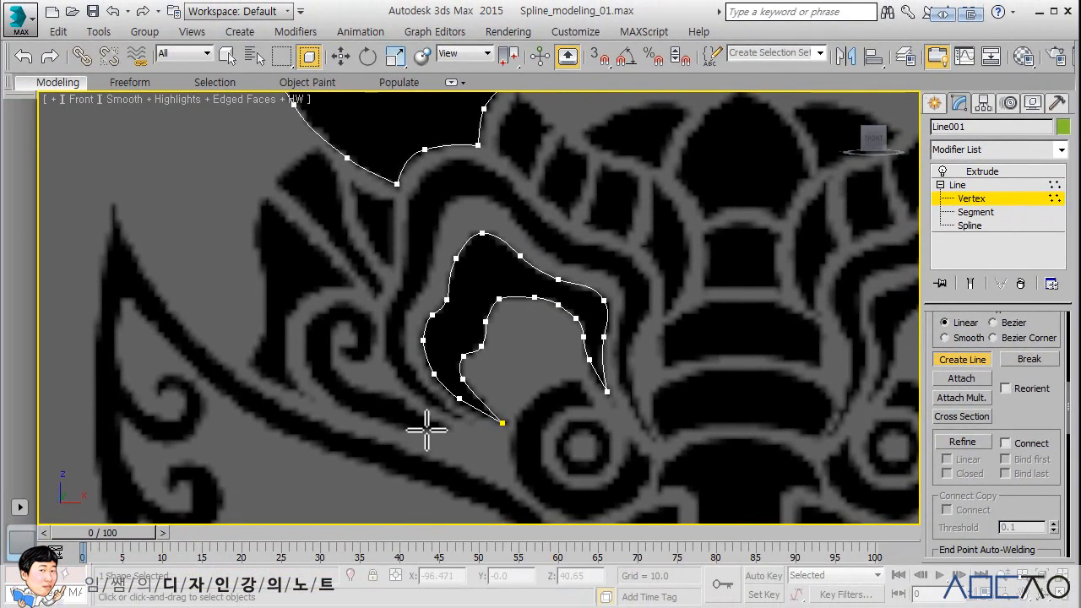
{"action": "left_click", "coordinate": [442, 431]}
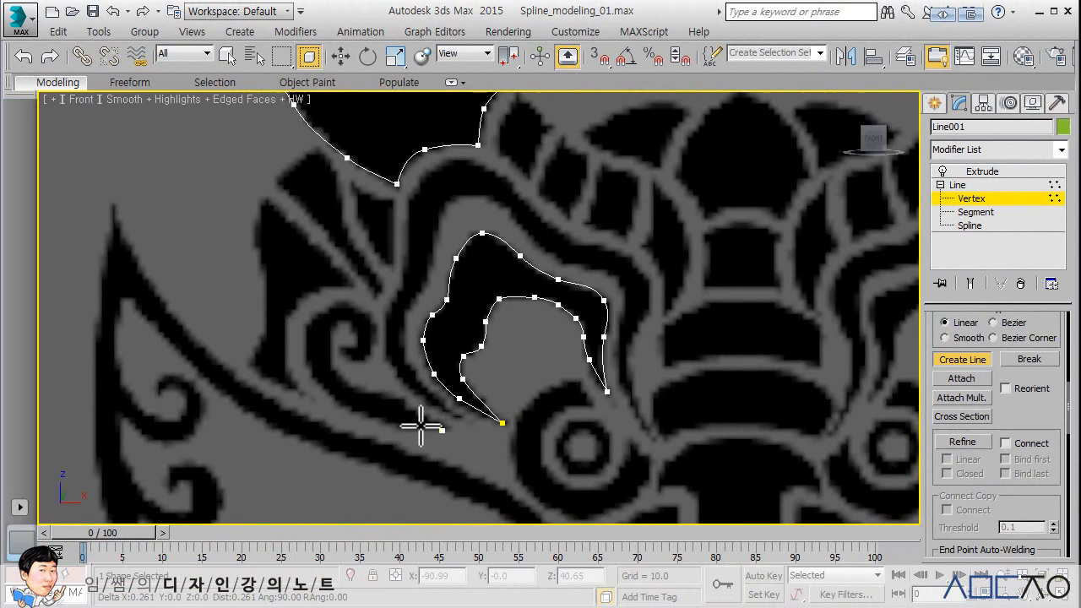
{"action": "left_click", "coordinate": [357, 411]}
{"action": "left_click", "coordinate": [312, 372]}
{"action": "left_click", "coordinate": [304, 331]}
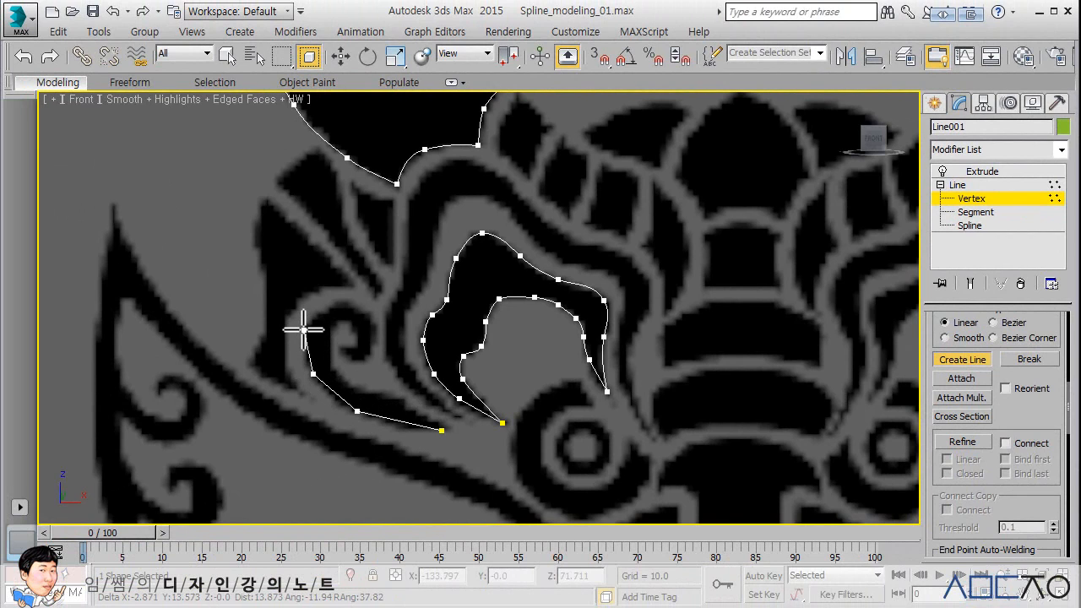
{"action": "left_click", "coordinate": [341, 303]}
{"action": "left_click", "coordinate": [374, 319]}
{"action": "left_click", "coordinate": [375, 349]}
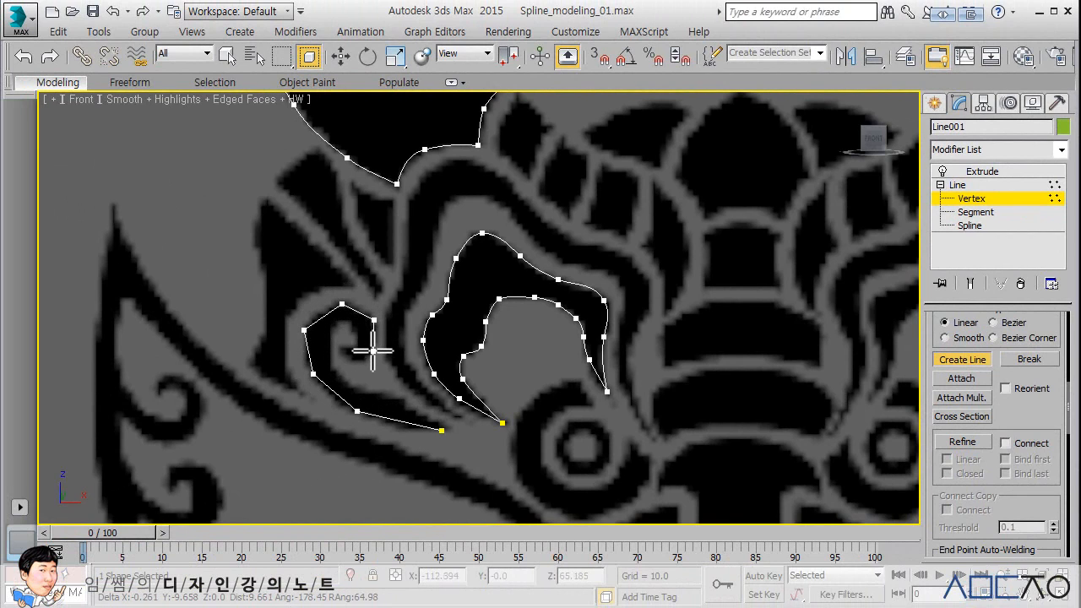
{"action": "left_click", "coordinate": [356, 360]}
{"action": "left_click", "coordinate": [338, 348]}
Trace the spiral's inner edge back to the starting tip, close the spline and end line creation
{"action": "left_click", "coordinate": [356, 348]}
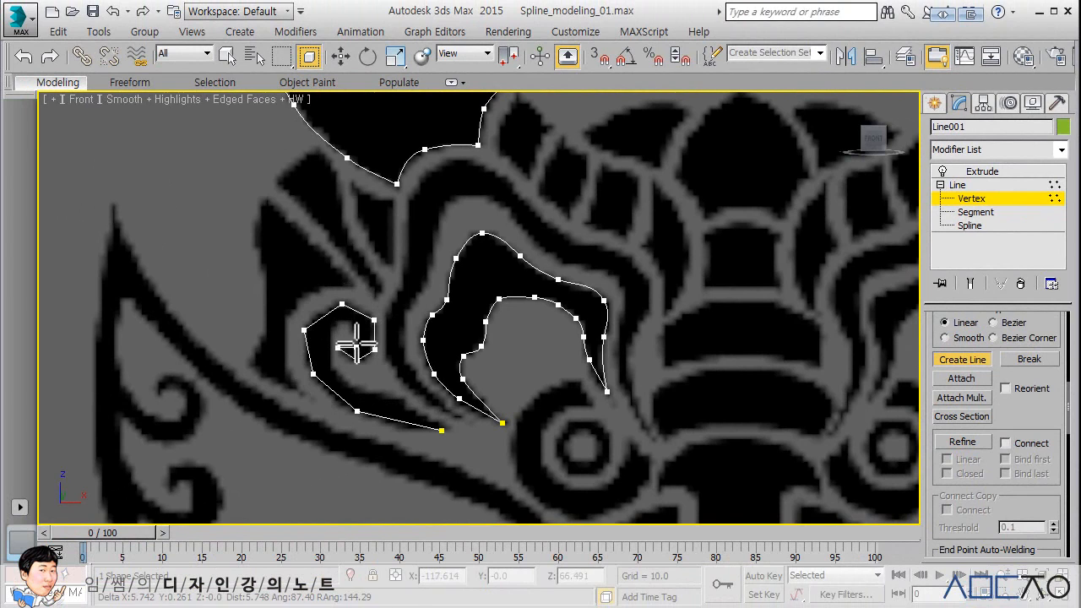
{"action": "left_click", "coordinate": [354, 332]}
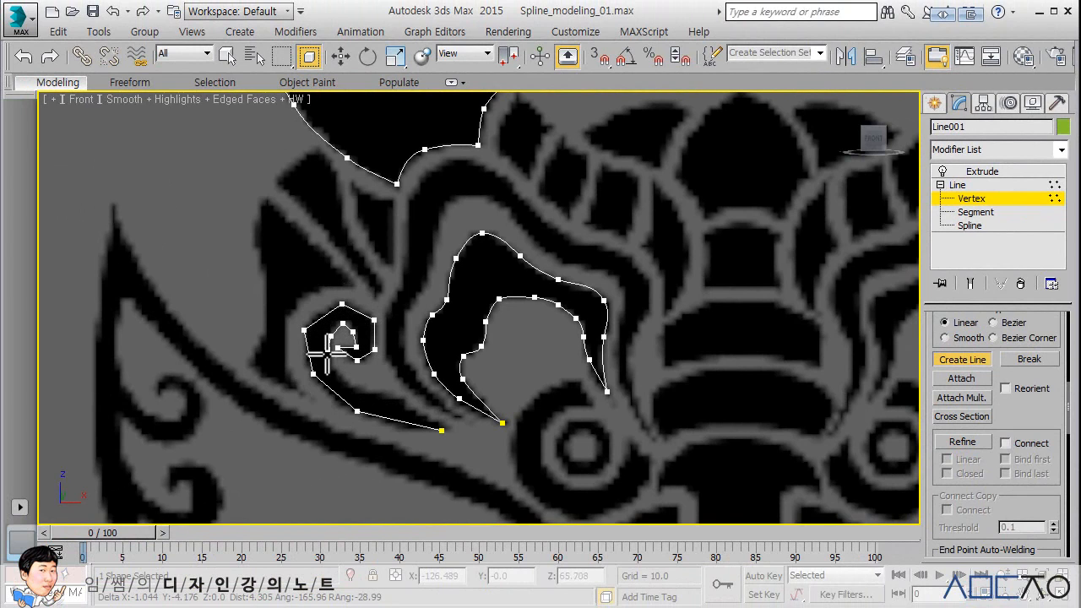
{"action": "left_click", "coordinate": [331, 336]}
{"action": "left_click", "coordinate": [329, 361]}
{"action": "left_click", "coordinate": [356, 389]}
{"action": "left_click", "coordinate": [391, 394]}
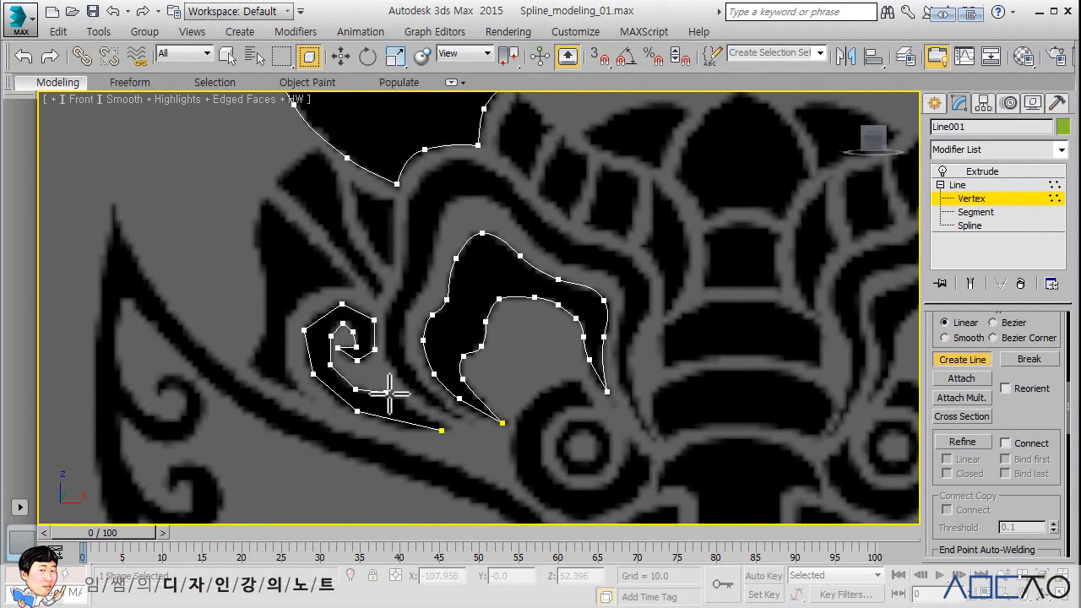
{"action": "left_click", "coordinate": [440, 430]}
{"action": "left_click", "coordinate": [548, 372]}
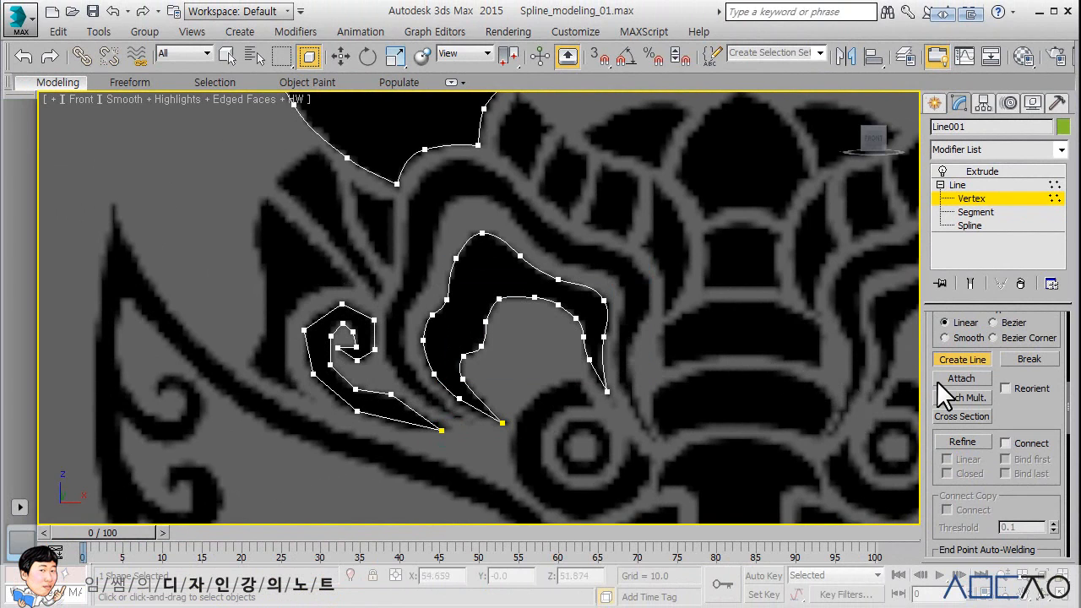
{"action": "left_click", "coordinate": [962, 360]}
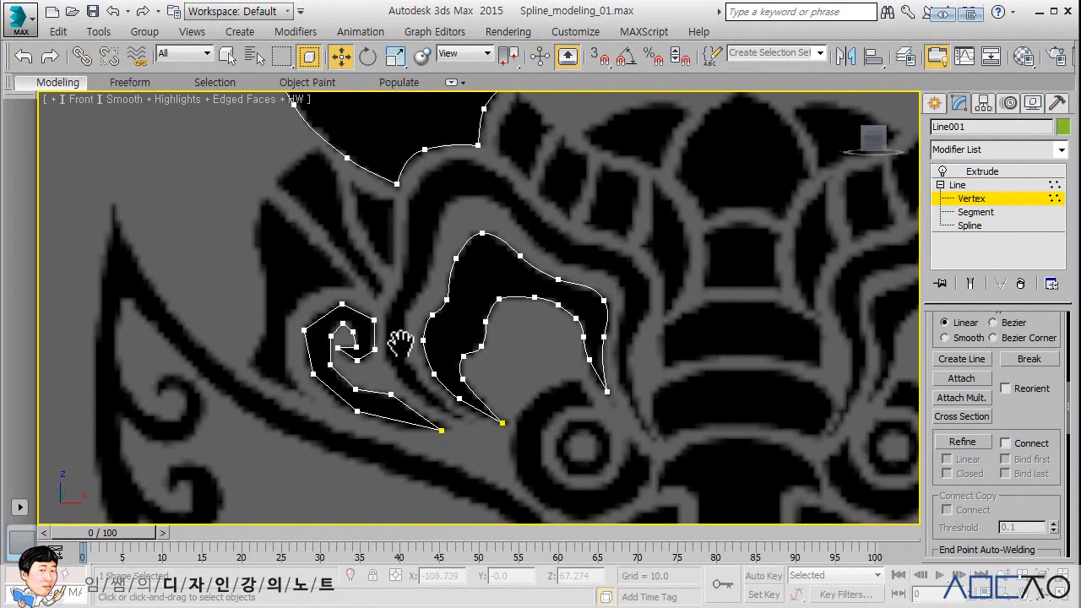
Convert the vertex at the spiral's outer left bend to Smooth and shift it slightly to fit the reference curve
{"action": "scroll", "coordinate": [400, 342], "scroll_direction": "up", "scroll_amount": 4}
{"action": "right_click", "coordinate": [320, 336]}
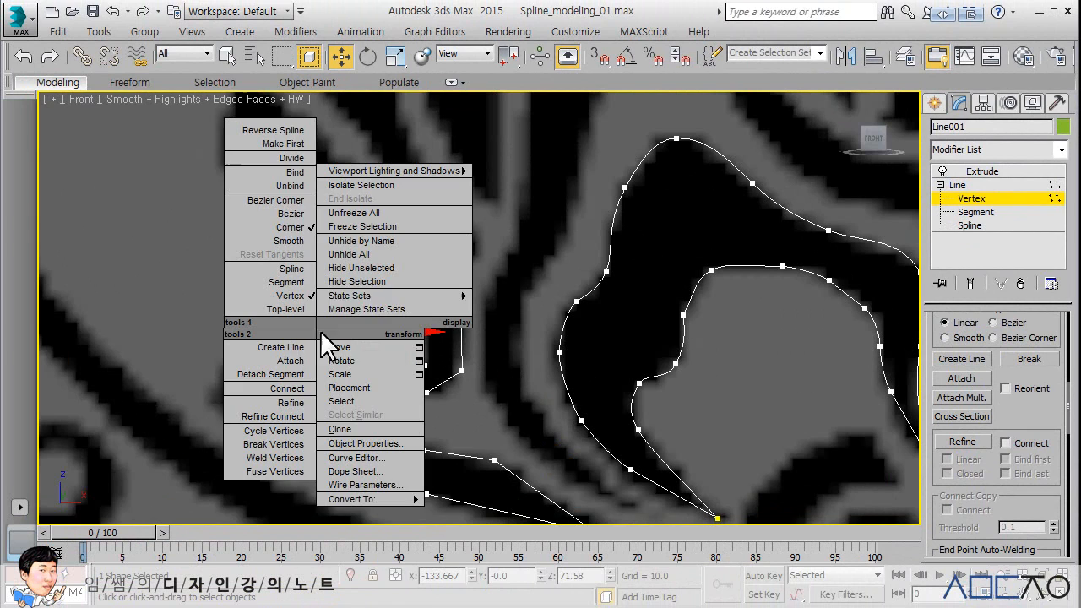
{"action": "left_click", "coordinate": [287, 242]}
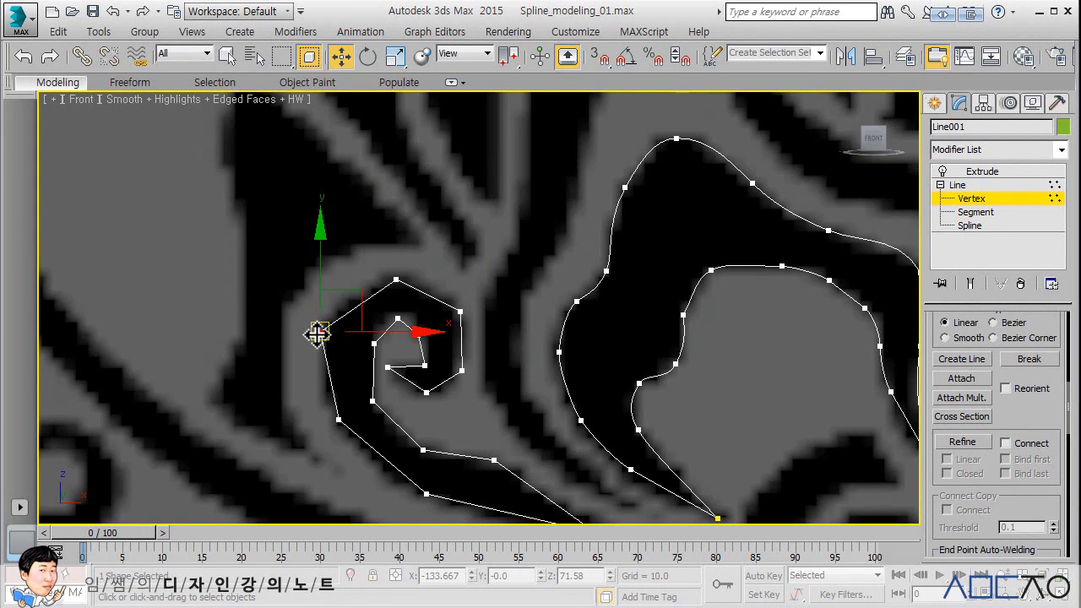
{"action": "right_click", "coordinate": [316, 334]}
{"action": "left_click", "coordinate": [274, 247]}
{"action": "middle_click_drag", "start_coordinate": [357, 336], "coordinate": [373, 309]}
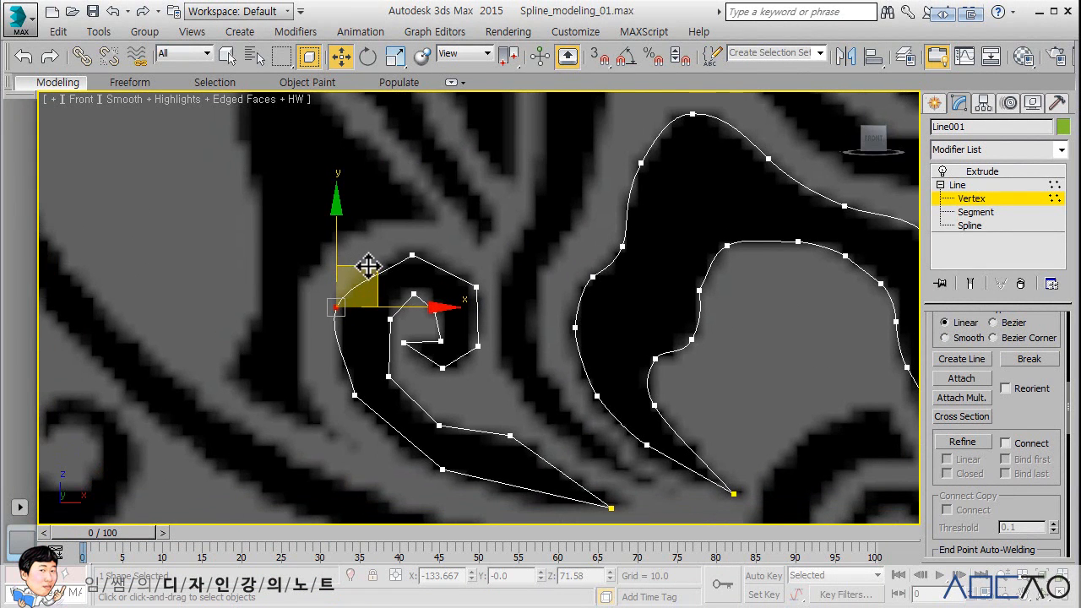
{"action": "left_click_drag", "start_coordinate": [374, 262], "coordinate": [447, 213]}
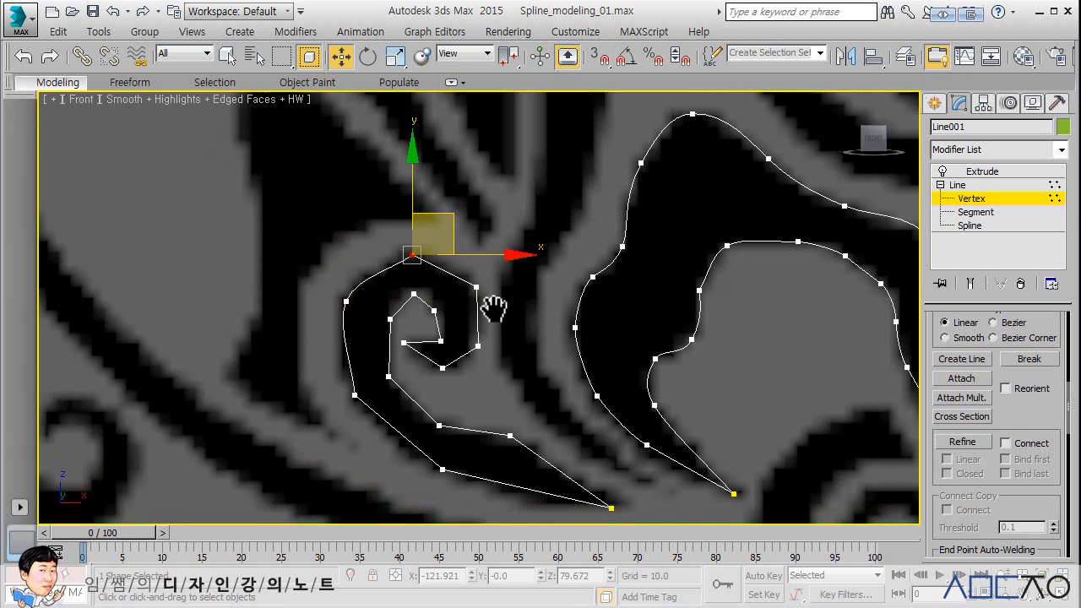
Select all the spiral's vertices except its lower tip and convert them to Smooth
{"action": "scroll", "coordinate": [488, 300], "scroll_direction": "down", "scroll_amount": 3}
{"action": "left_click_drag", "start_coordinate": [512, 384], "coordinate": [512, 383]}
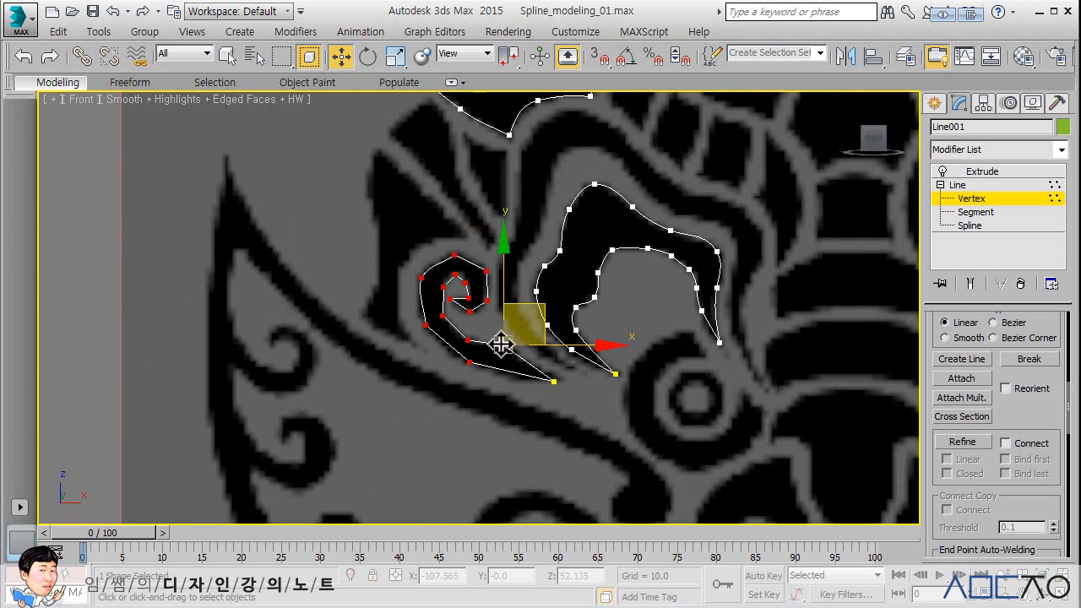
{"action": "right_click", "coordinate": [502, 346]}
{"action": "left_click", "coordinate": [463, 254]}
{"action": "left_click", "coordinate": [457, 255]}
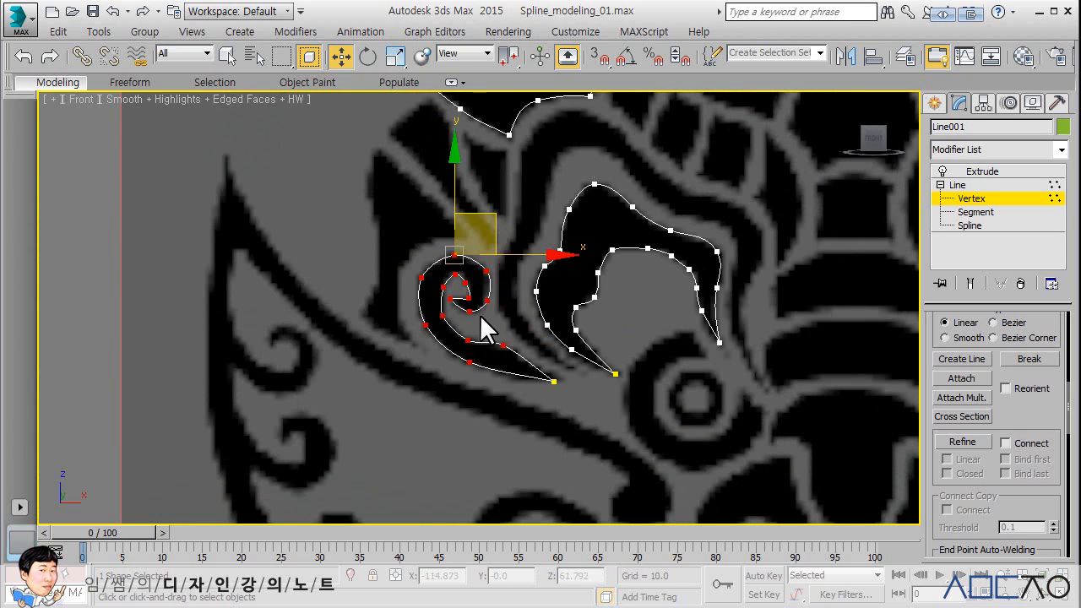
{"action": "left_click", "coordinate": [496, 310]}
Nudge the vertices inside the spiral's curl, then convert the vertex at its curled end to Bezier and adjust its handles
{"action": "scroll", "coordinate": [493, 306], "scroll_direction": "up", "scroll_amount": 3}
{"action": "left_click_drag", "start_coordinate": [445, 280], "coordinate": [447, 273]}
{"action": "left_click", "coordinate": [451, 310]}
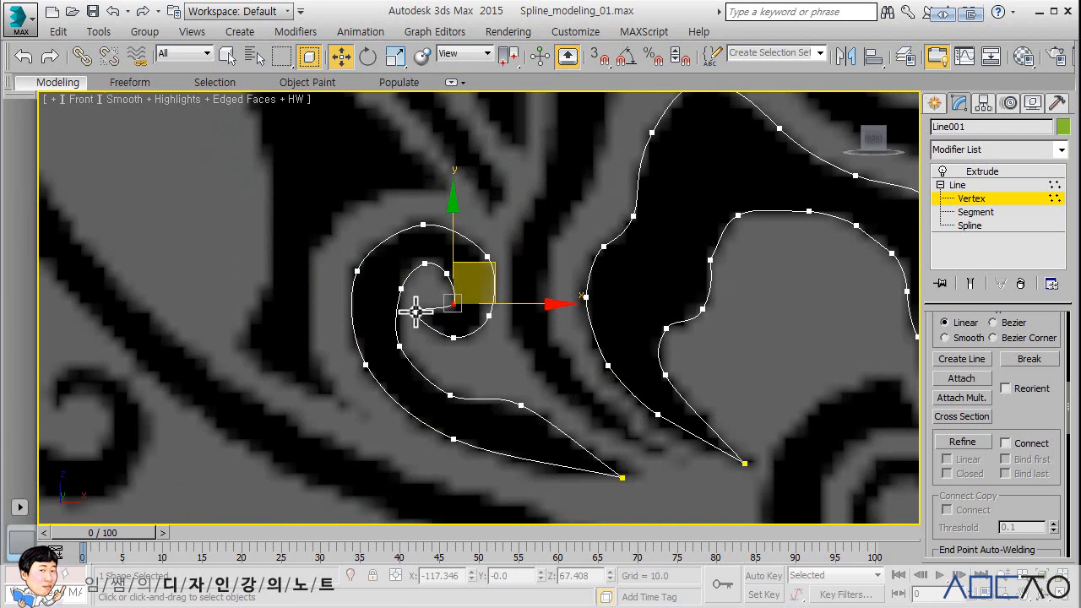
{"action": "left_click", "coordinate": [419, 317]}
{"action": "right_click", "coordinate": [420, 315]}
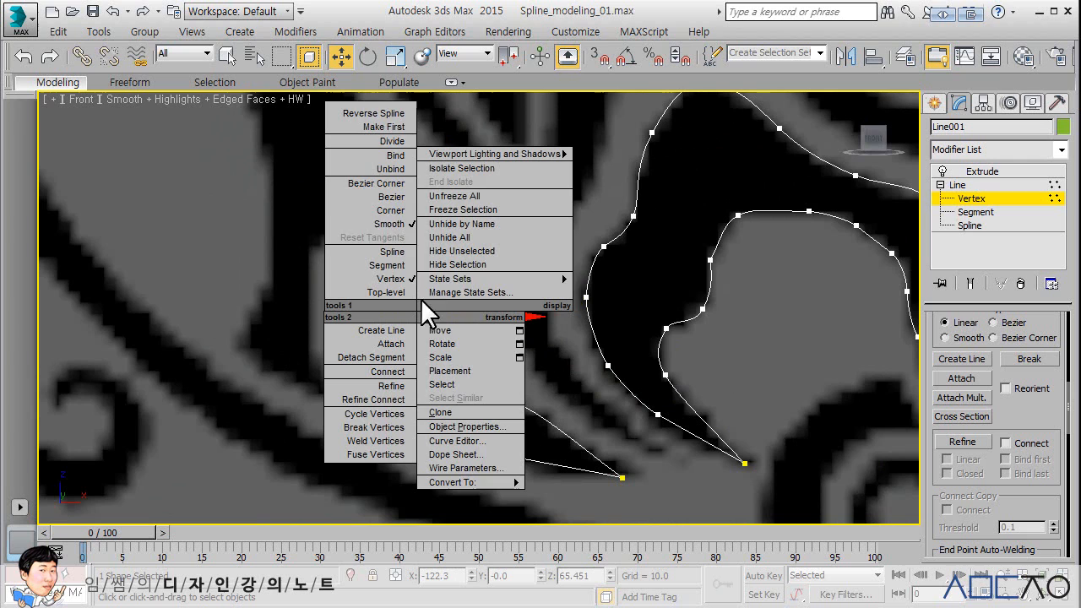
{"action": "left_click", "coordinate": [386, 217]}
{"action": "scroll", "coordinate": [421, 311], "scroll_direction": "up", "scroll_amount": 3}
{"action": "left_click_drag", "start_coordinate": [422, 313], "coordinate": [420, 294]}
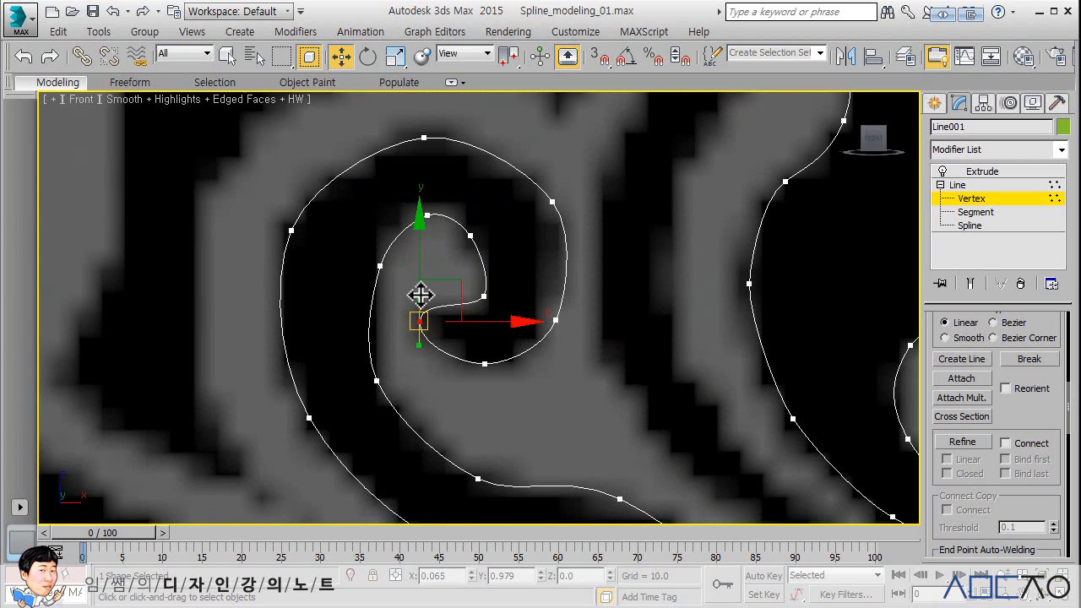
{"action": "middle_click_drag", "start_coordinate": [518, 318], "coordinate": [520, 329]}
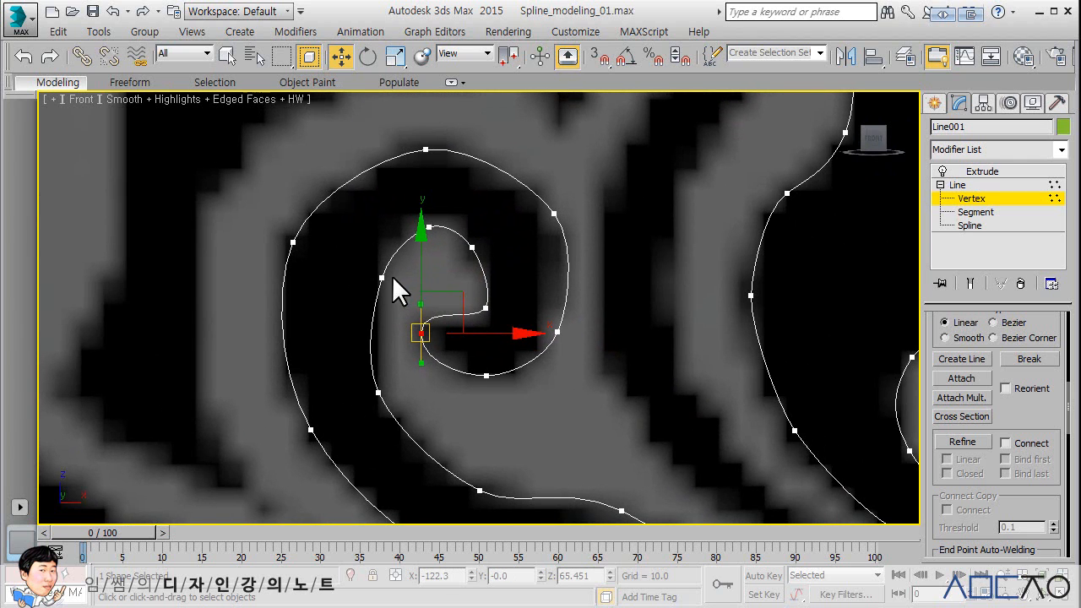
Reposition the spiral's vertices around the curl and along its lower inner edge to match the reference, then return to the Extrude level
{"action": "left_click_drag", "start_coordinate": [381, 276], "coordinate": [374, 274]}
{"action": "left_click", "coordinate": [429, 228]}
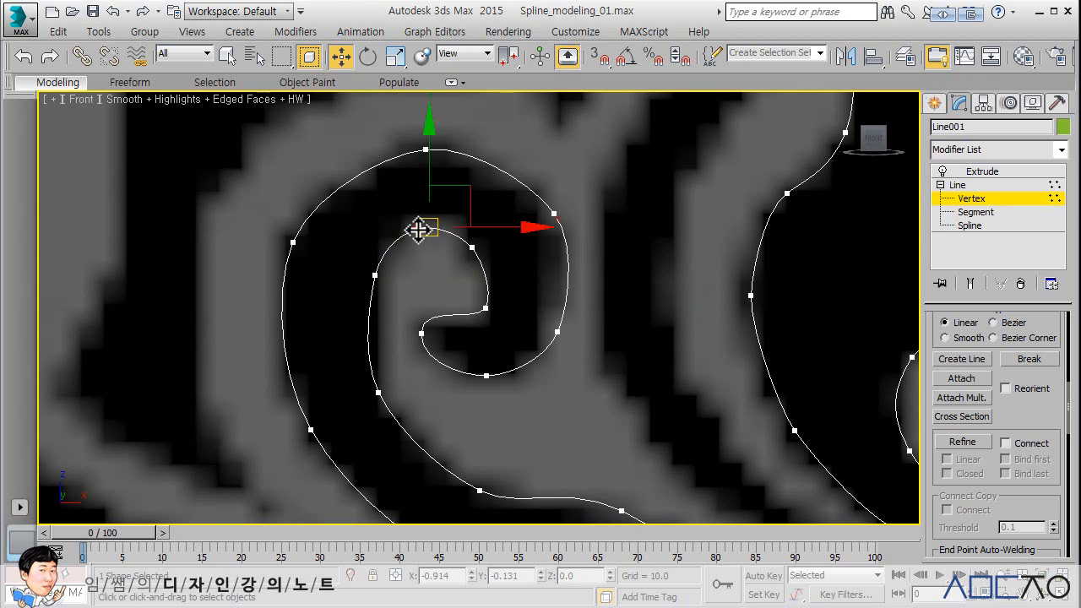
{"action": "left_click", "coordinate": [553, 212]}
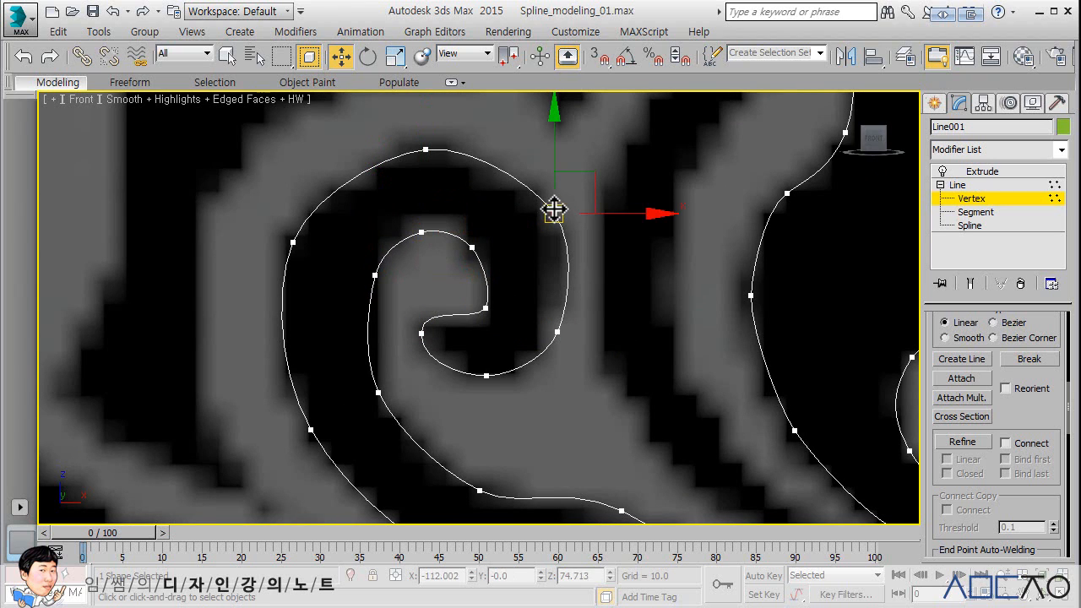
{"action": "left_click", "coordinate": [560, 332]}
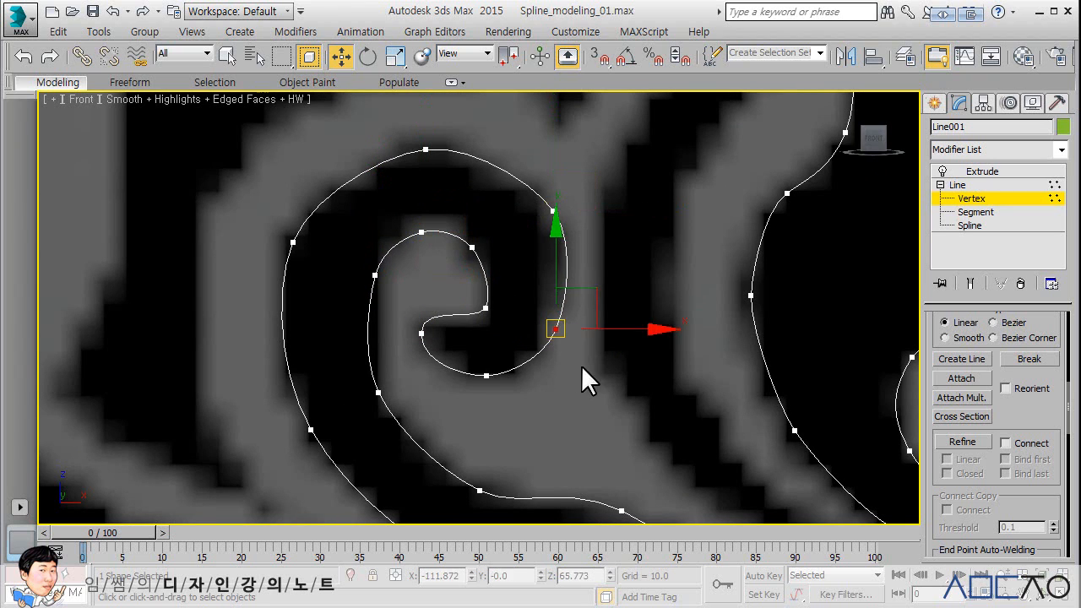
{"action": "scroll", "coordinate": [581, 365], "scroll_direction": "down", "scroll_amount": 3}
{"action": "middle_click_drag", "start_coordinate": [550, 319], "coordinate": [530, 315]}
{"action": "left_click_drag", "start_coordinate": [542, 345], "coordinate": [547, 354]}
{"action": "middle_click_drag", "start_coordinate": [554, 283], "coordinate": [497, 333]}
{"action": "scroll", "coordinate": [551, 300], "scroll_direction": "down", "scroll_amount": 3}
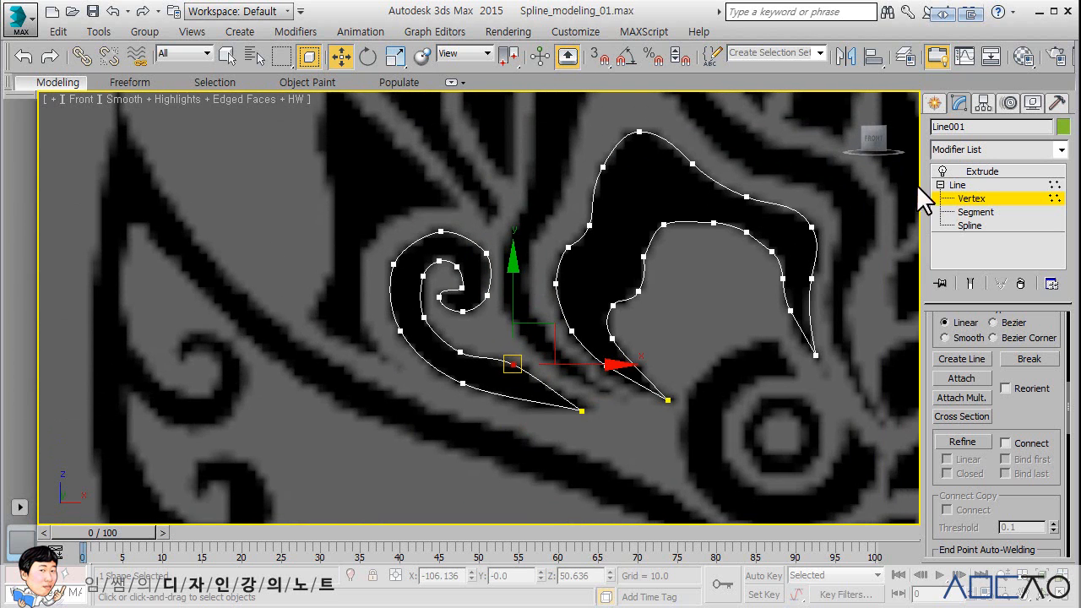
{"action": "left_click", "coordinate": [955, 185]}
{"action": "left_click", "coordinate": [974, 171]}
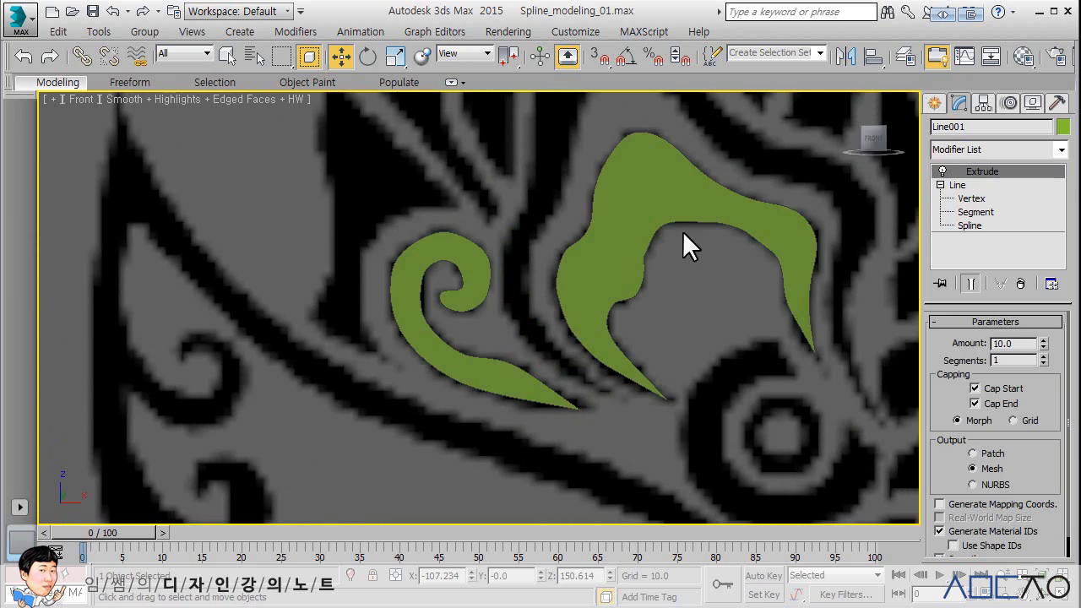
Examine the extruded horn, left eye and spiral shapes against the reference in the four-view layout and the enlarged front view
{"action": "scroll", "coordinate": [607, 254], "scroll_direction": "up", "scroll_amount": 2}
{"action": "middle_click_drag", "start_coordinate": [607, 253], "coordinate": [582, 321]}
{"action": "scroll", "coordinate": [566, 292], "scroll_direction": "down", "scroll_amount": 3}
{"action": "key", "text": "alt+w"}
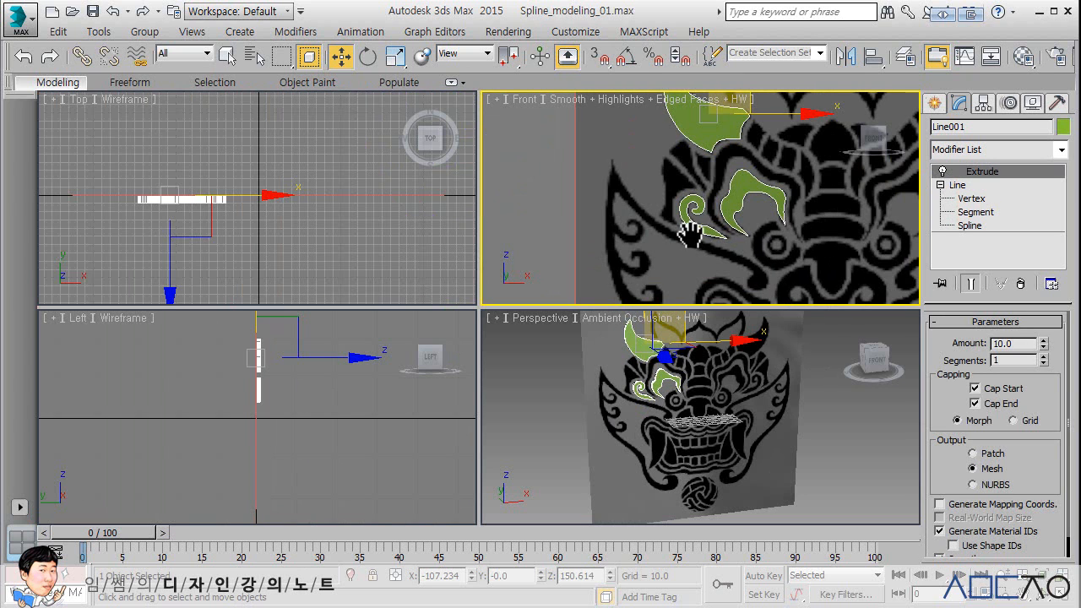
{"action": "scroll", "coordinate": [693, 232], "scroll_direction": "up", "scroll_amount": 3}
{"action": "middle_click_drag", "start_coordinate": [698, 234], "coordinate": [664, 239]}
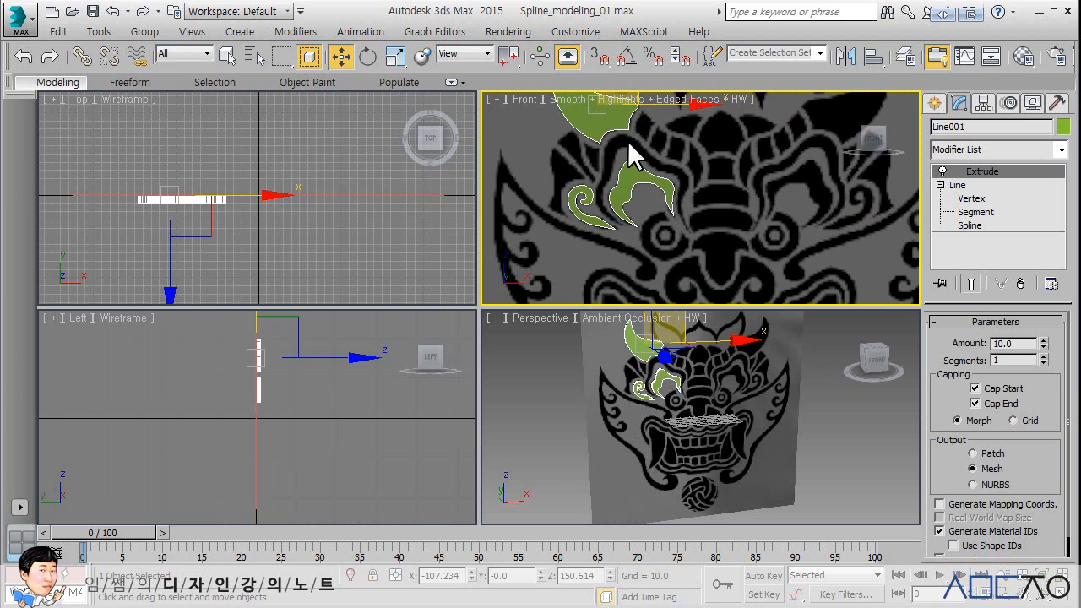
{"action": "middle_click_drag", "start_coordinate": [629, 144], "coordinate": [651, 191]}
{"action": "key", "text": "alt+w"}
{"action": "middle_click_drag", "start_coordinate": [551, 251], "coordinate": [659, 282]}
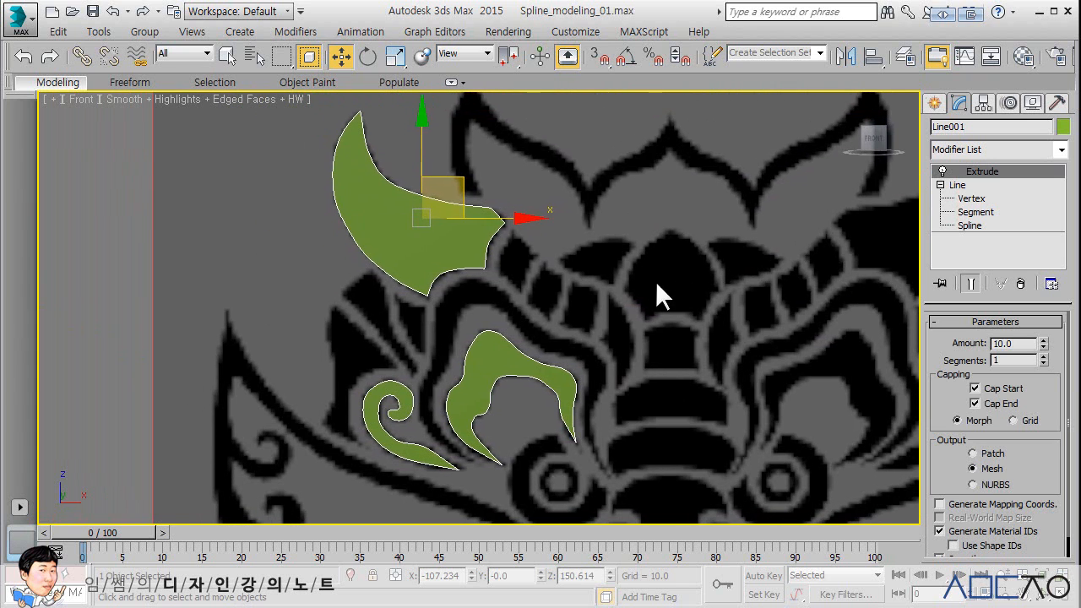